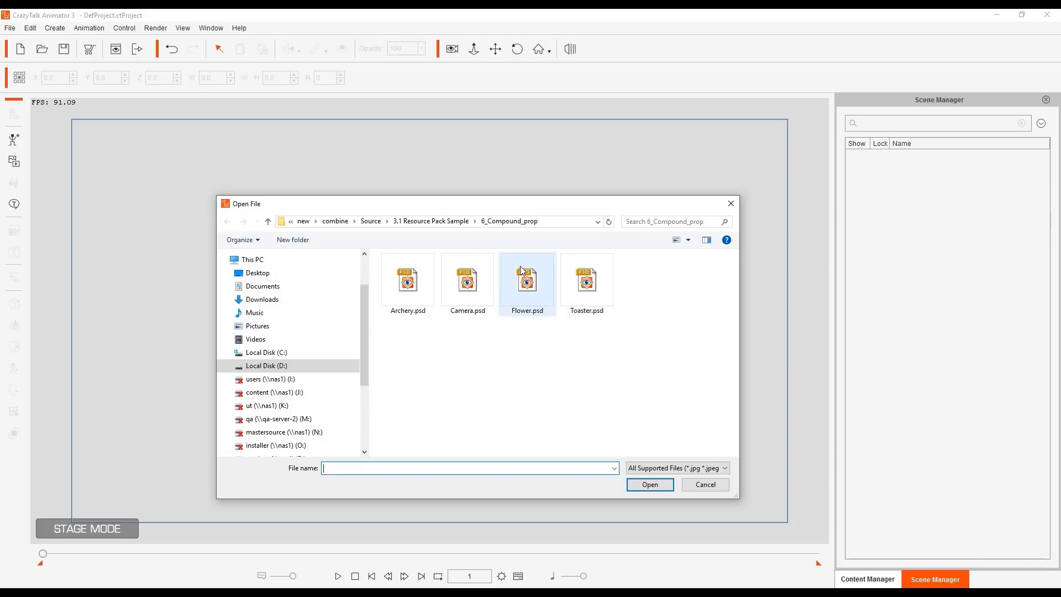
Step: Import Flower.psd from the 6_Compound_prop folder as a compound prop
{"action": "double_click", "coordinate": [524, 285]}
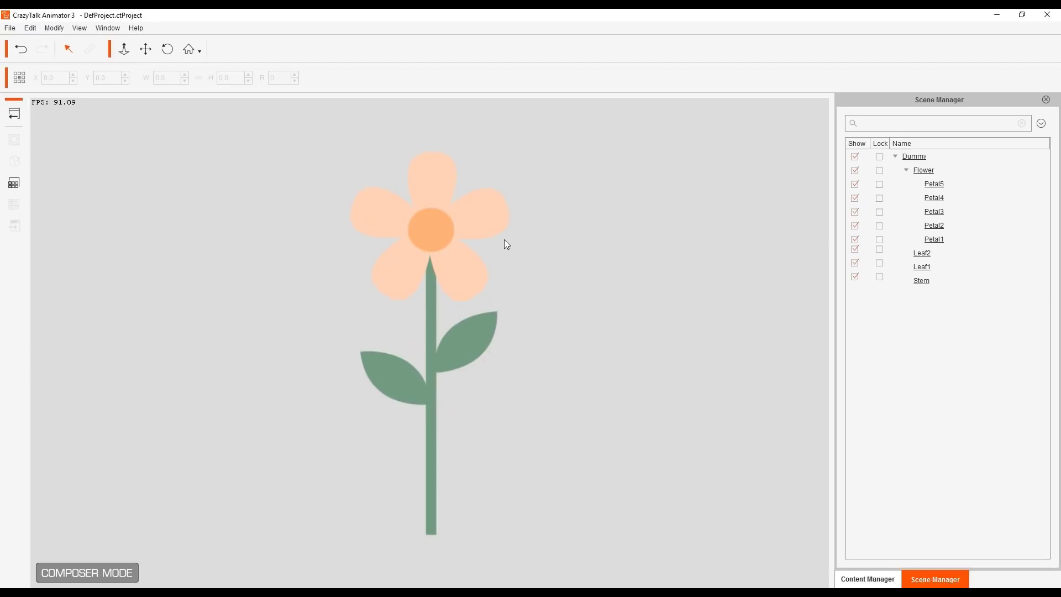
Step: Try rotating the whole prop from its Dummy root, do the same with the Flower node, and undo each rotation
{"action": "left_click", "coordinate": [914, 158]}
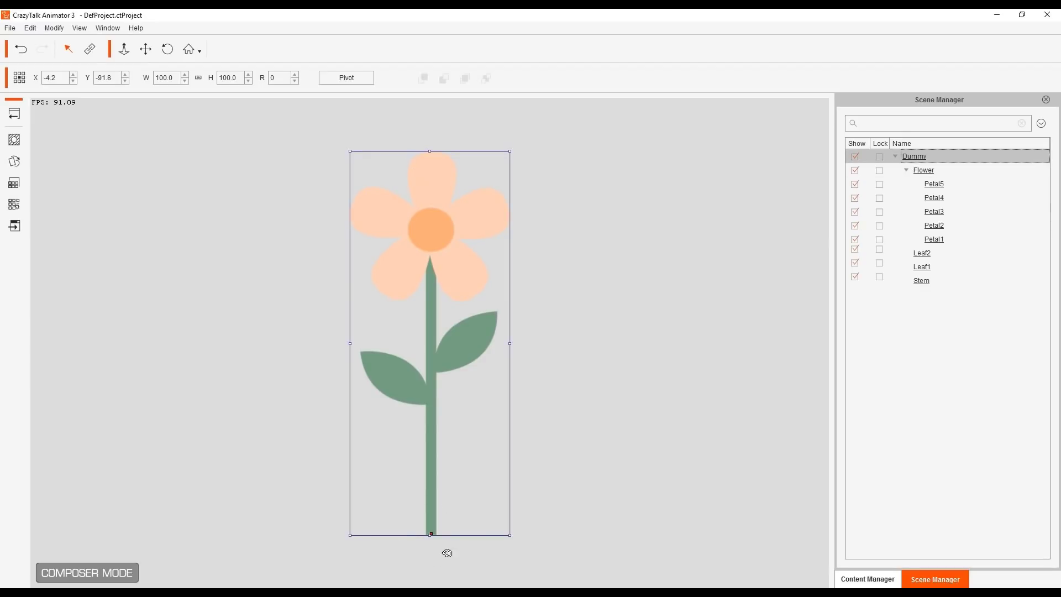
{"action": "left_click_drag", "start_coordinate": [486, 142], "coordinate": [622, 224]}
{"action": "key", "text": "ctrl+z"}
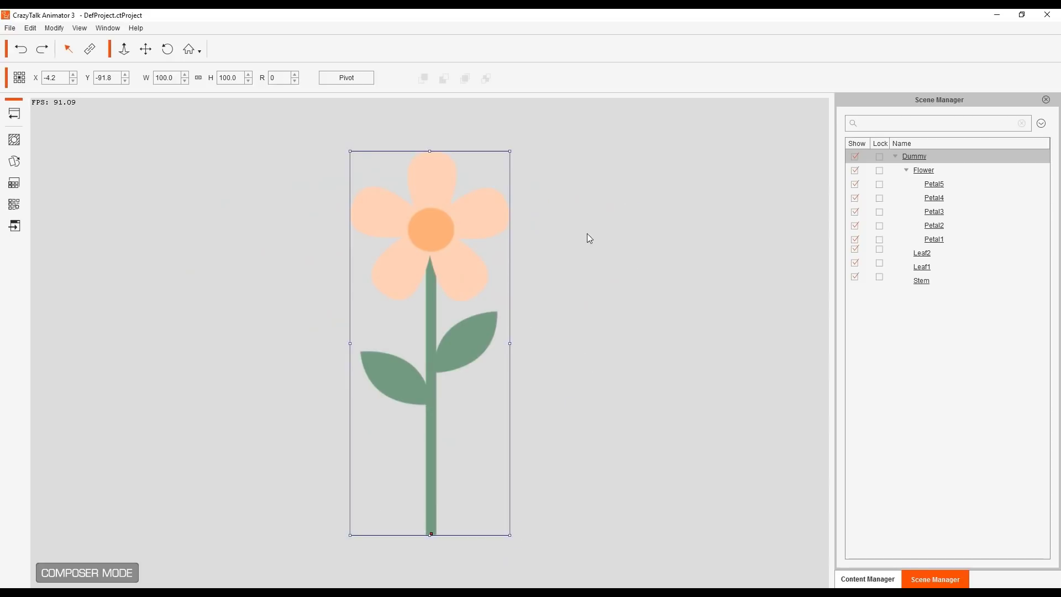
{"action": "left_click", "coordinate": [933, 174]}
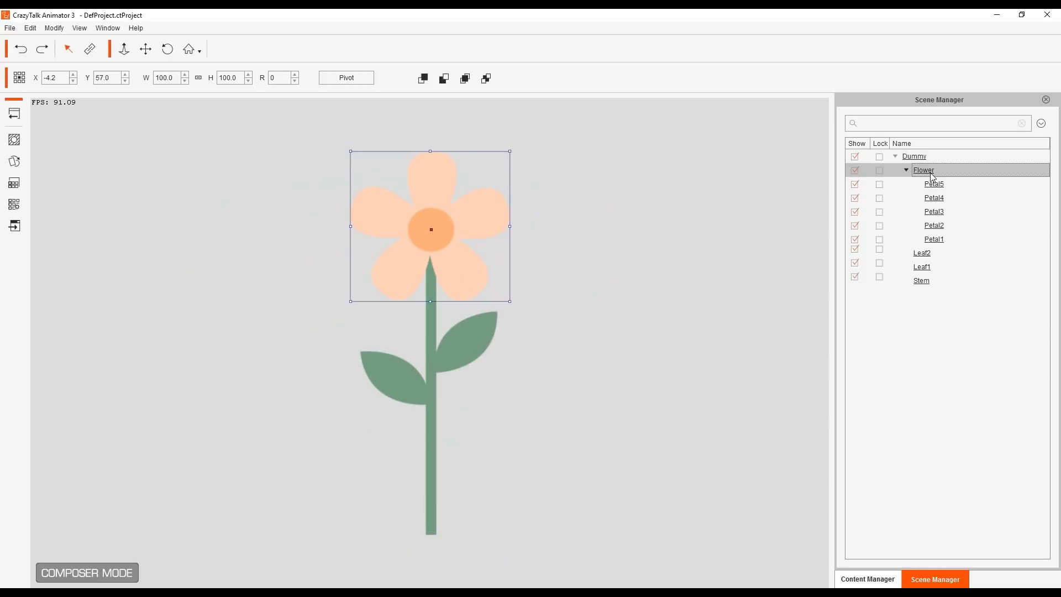
{"action": "left_click_drag", "start_coordinate": [509, 140], "coordinate": [436, 260]}
{"action": "key", "text": "ctrl+z"}
Step: Try rotating Leaf2 and Leaf1 about their pivots on the stem, and undo each rotation
{"action": "left_click", "coordinate": [469, 347]}
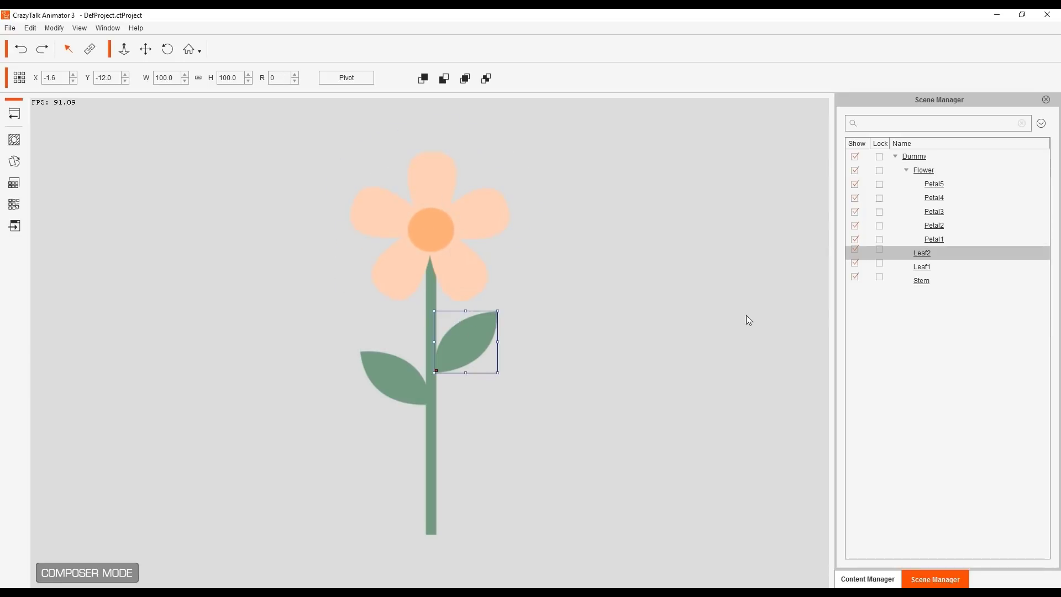
{"action": "left_click", "coordinate": [885, 253]}
{"action": "mouse_move", "coordinate": [497, 302]}
{"action": "left_mouse_down"}
{"action": "mouse_move", "coordinate": [525, 360]}
{"action": "mouse_move", "coordinate": [523, 332]}
{"action": "mouse_move", "coordinate": [497, 307]}
{"action": "left_mouse_up"}
{"action": "left_click", "coordinate": [923, 267]}
{"action": "key", "text": "ctrl+z"}
{"action": "mouse_move", "coordinate": [379, 339]}
{"action": "left_mouse_down"}
{"action": "mouse_move", "coordinate": [347, 361]}
{"action": "mouse_move", "coordinate": [364, 349]}
{"action": "left_mouse_up"}
{"action": "key", "text": "ctrl+z"}
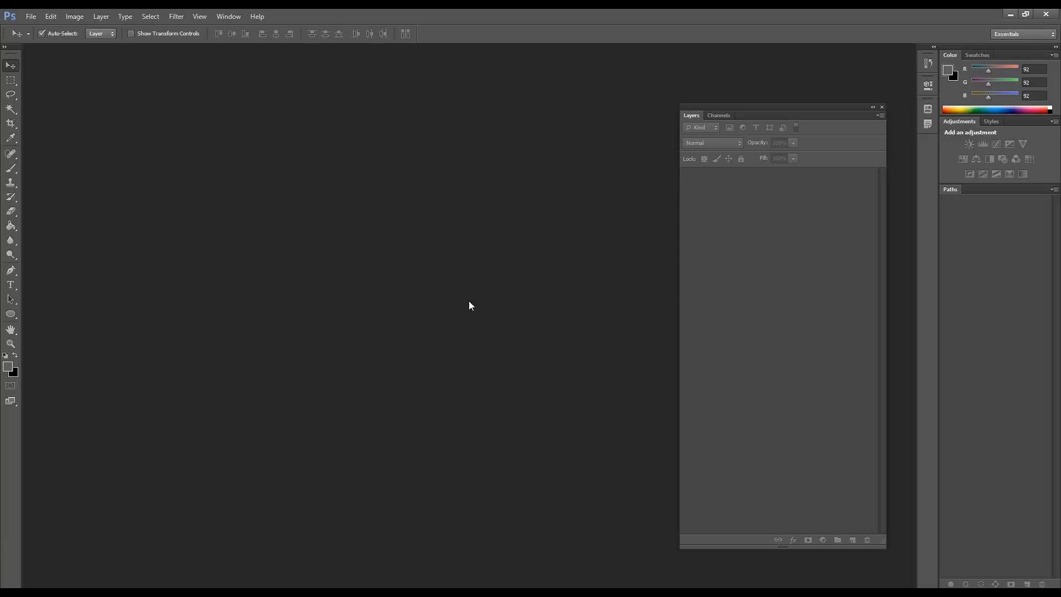
Step: Switch to Photoshop and open Flower.psd from the 6_Compound_prop folder
{"action": "left_click", "coordinate": [31, 17]}
{"action": "left_click", "coordinate": [43, 42]}
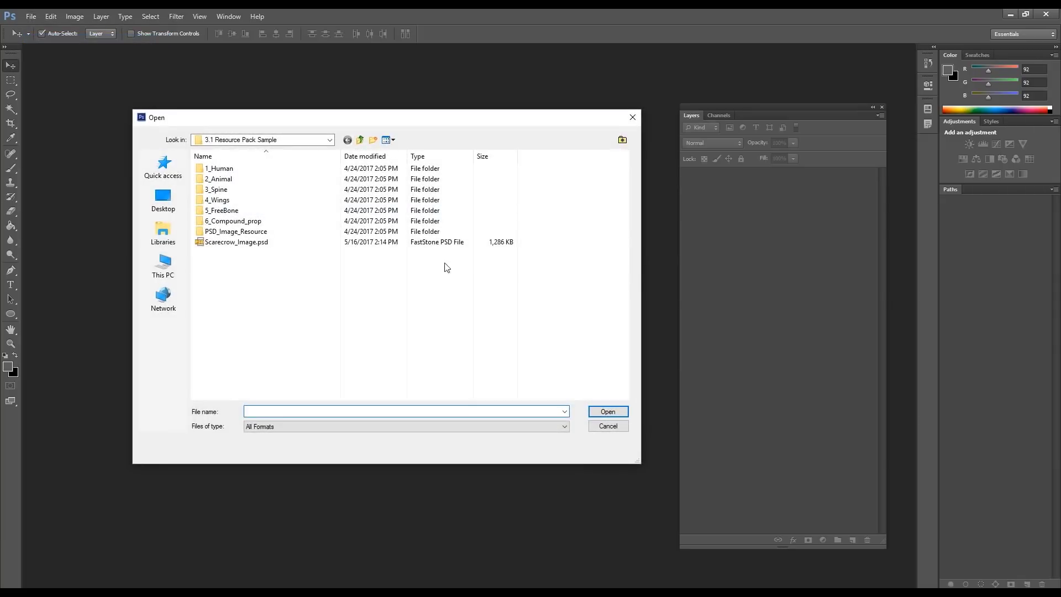
{"action": "double_click", "coordinate": [249, 221]}
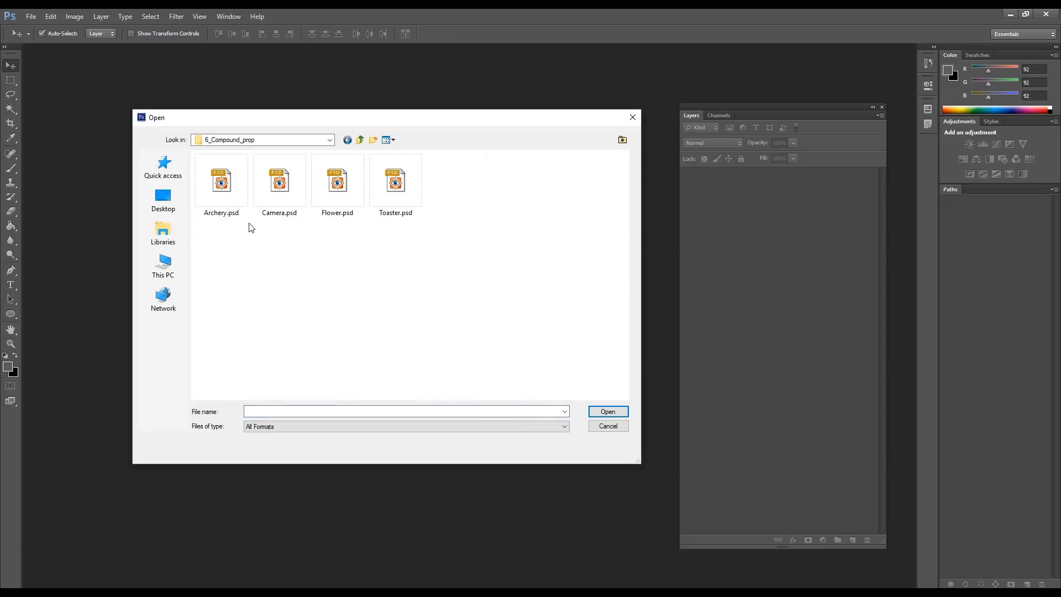
{"action": "double_click", "coordinate": [351, 187]}
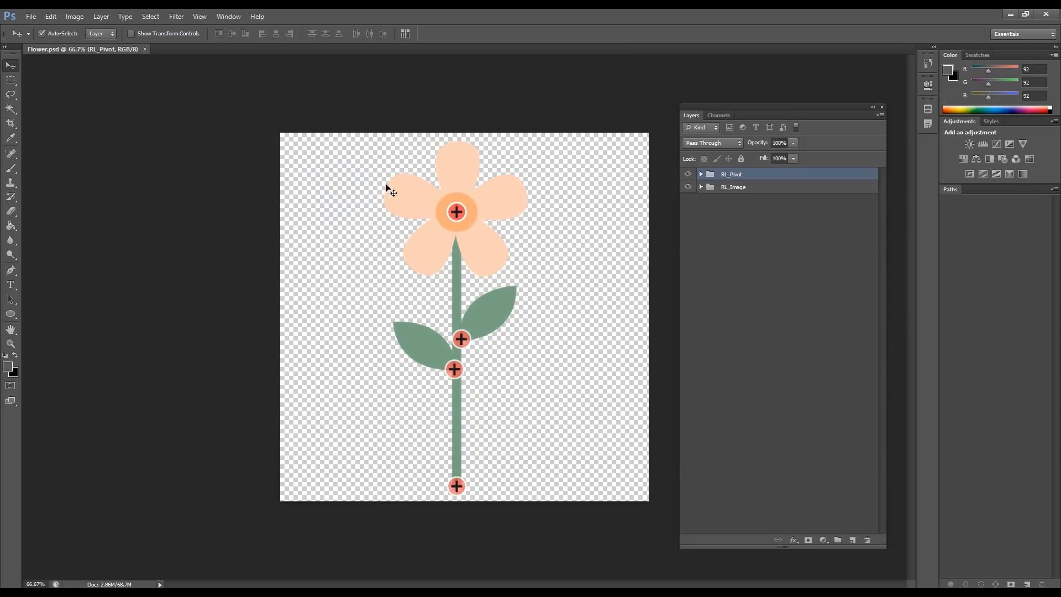
Step: Examine the layers inside the RL_Pivot and RL_Image groups, and collapse both groups again
{"action": "left_click", "coordinate": [700, 174]}
{"action": "left_click", "coordinate": [702, 382]}
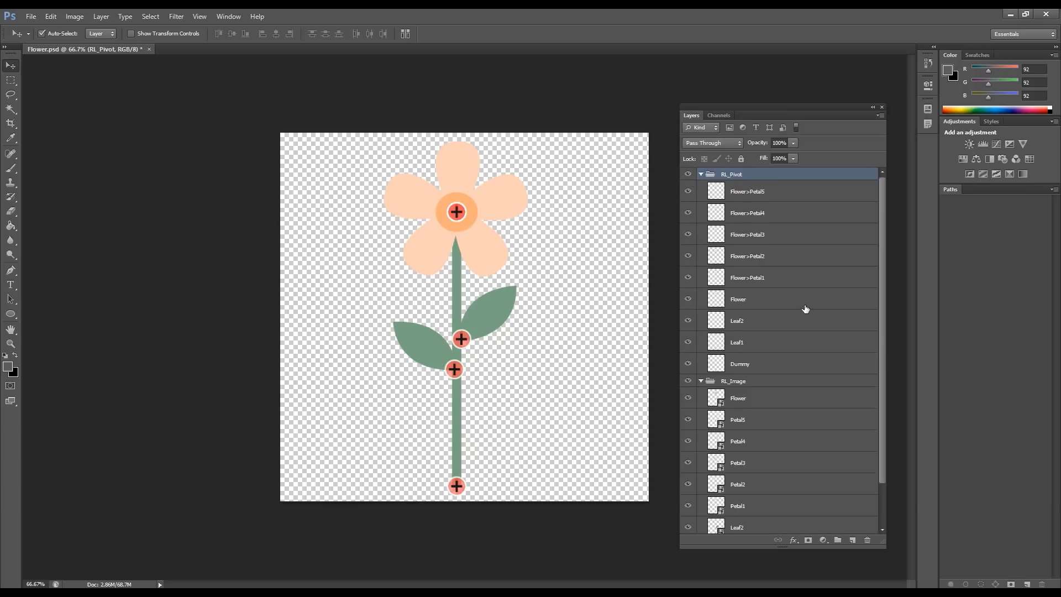
{"action": "scroll", "coordinate": [805, 308], "scroll_direction": "down", "scroll_amount": 2}
{"action": "scroll", "coordinate": [807, 304], "scroll_direction": "up", "scroll_amount": 2}
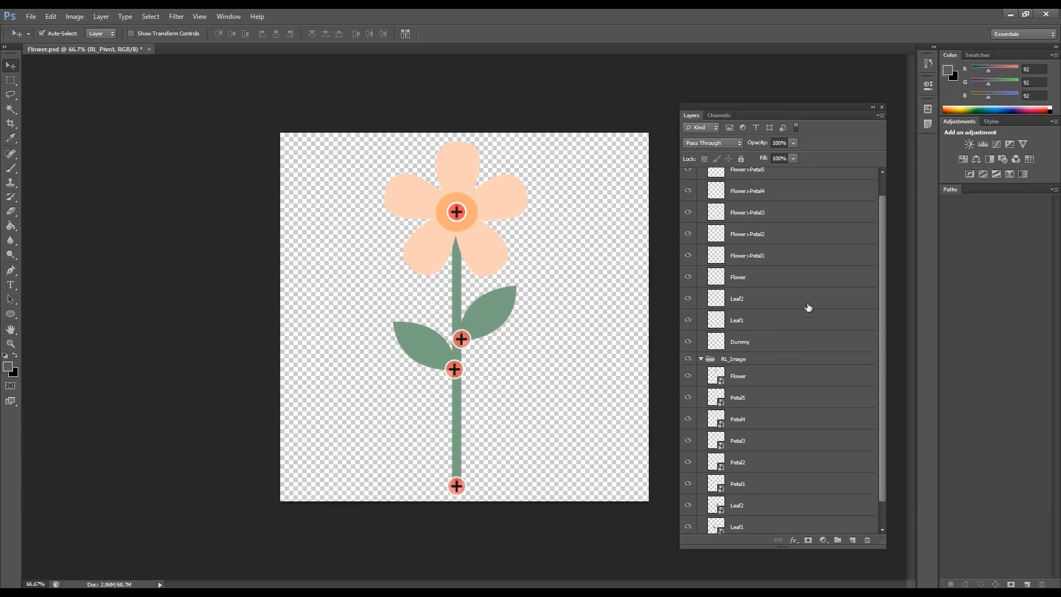
{"action": "scroll", "coordinate": [807, 295], "scroll_direction": "down", "scroll_amount": 2}
{"action": "scroll", "coordinate": [801, 292], "scroll_direction": "up", "scroll_amount": 2}
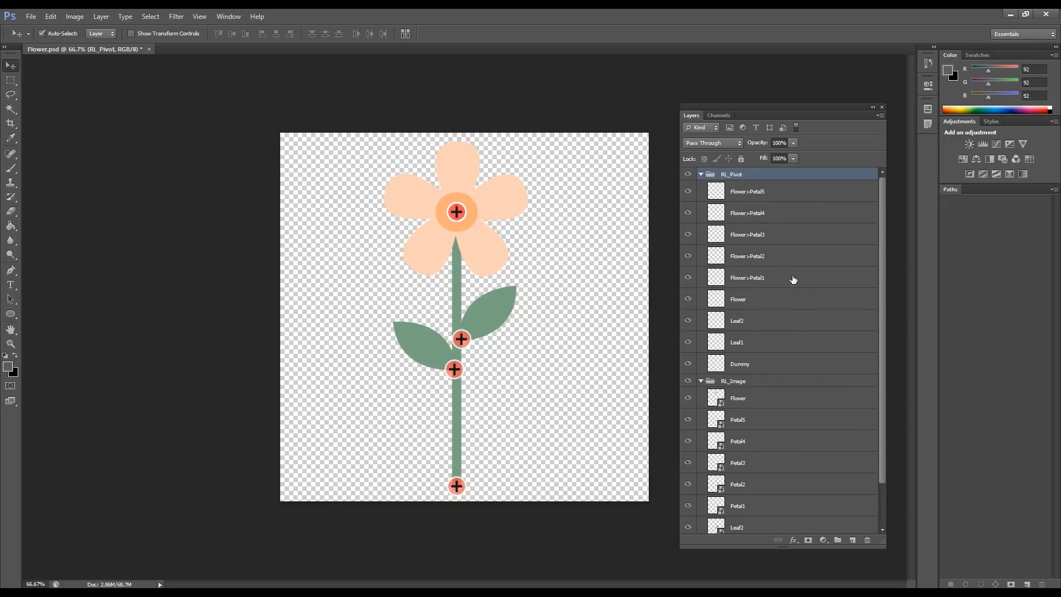
{"action": "left_click", "coordinate": [700, 175]}
{"action": "left_click", "coordinate": [701, 187]}
{"action": "left_click", "coordinate": [732, 244]}
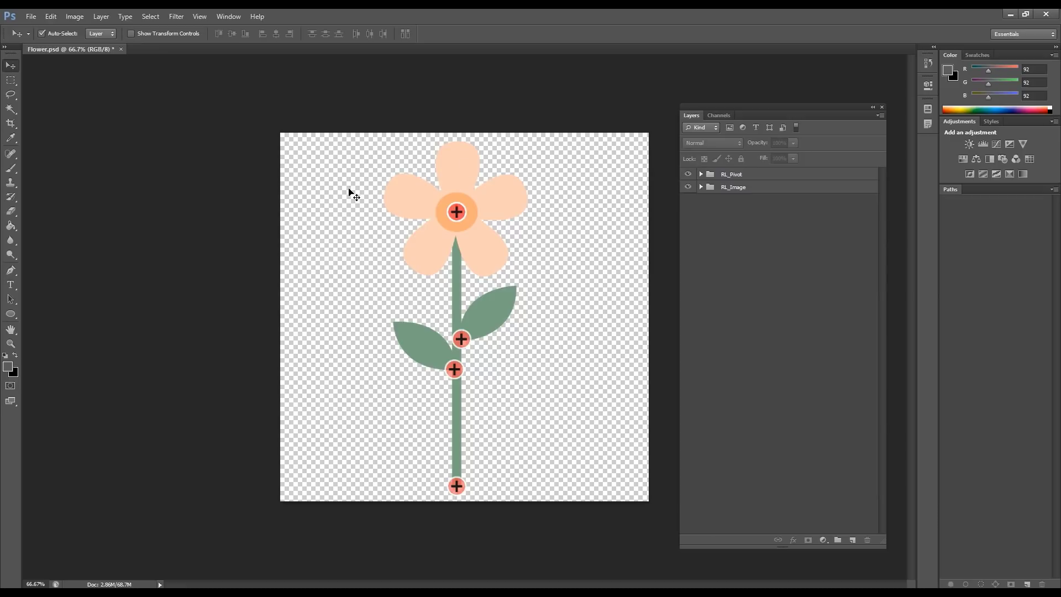
Step: Close Flower.psd without saving and open Flower_Image.psd from the 6_Compound_prop folder inside PSD_Image_Resource
{"action": "left_click", "coordinate": [120, 49]}
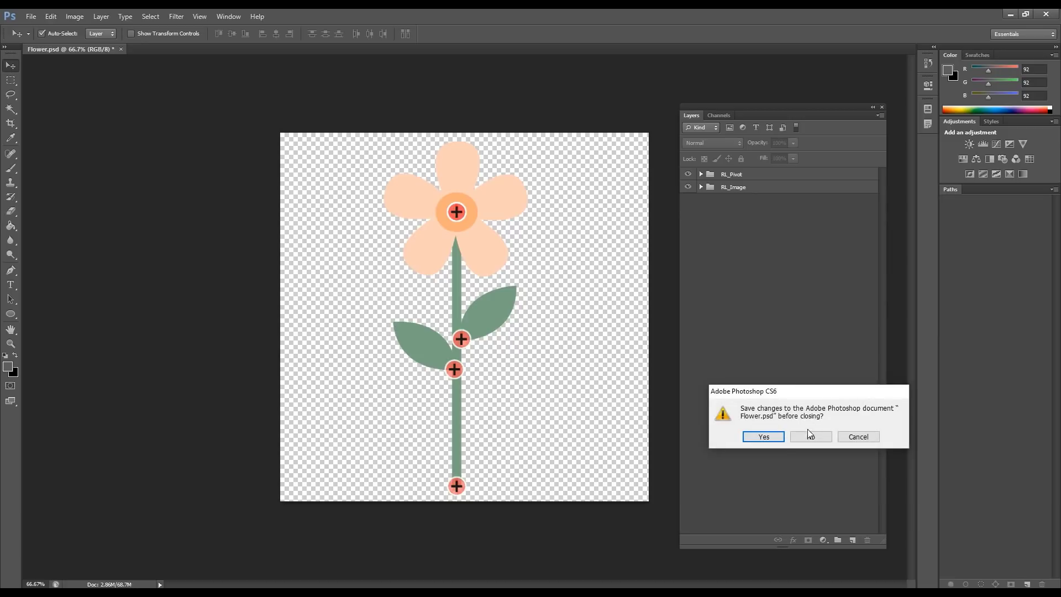
{"action": "left_click", "coordinate": [810, 436]}
{"action": "left_click", "coordinate": [37, 18]}
{"action": "left_click", "coordinate": [42, 41]}
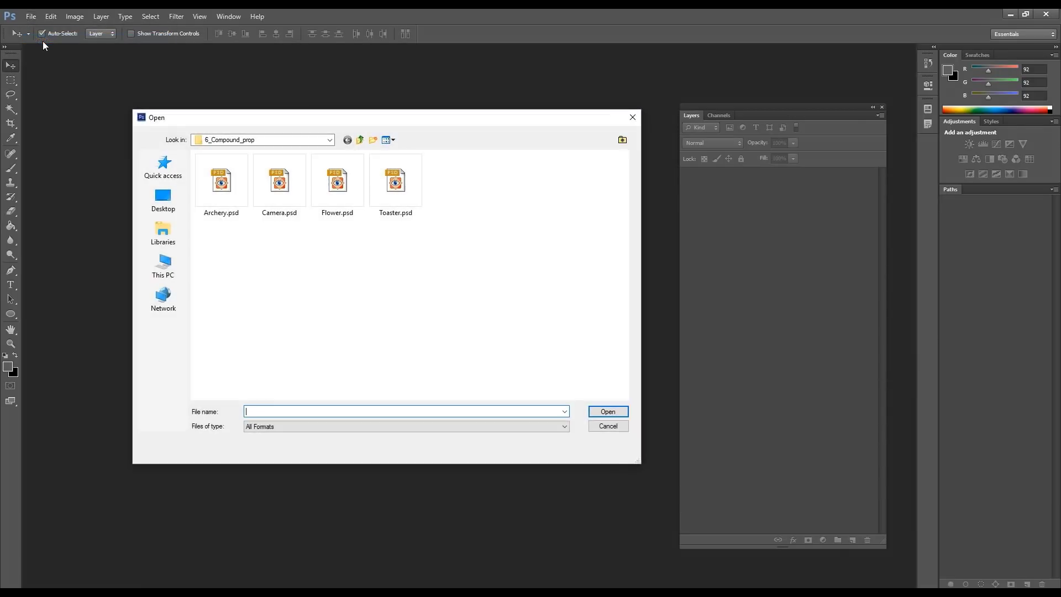
{"action": "left_click", "coordinate": [361, 141]}
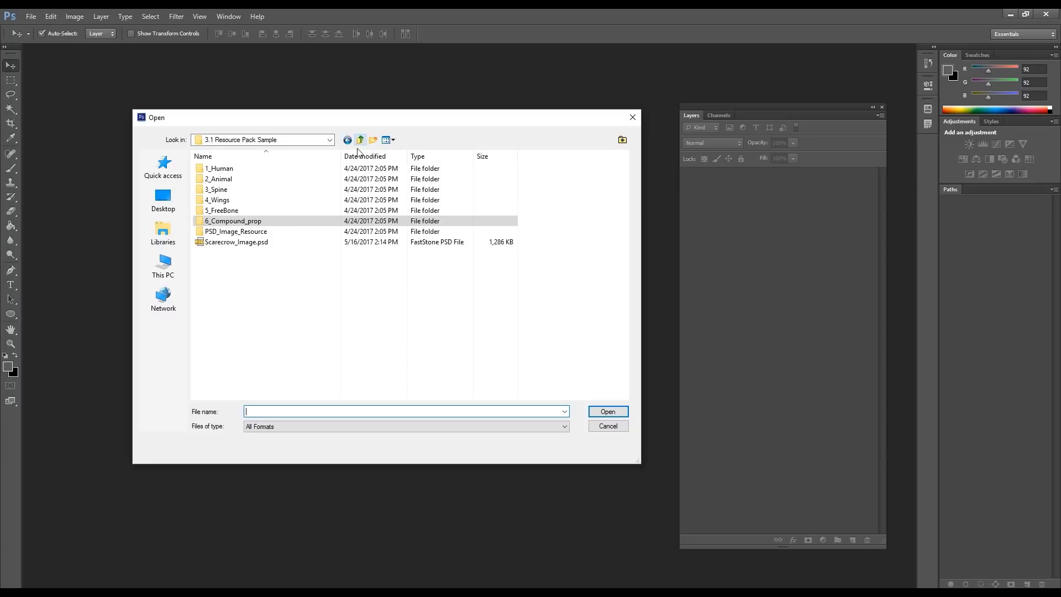
{"action": "left_click", "coordinate": [243, 232]}
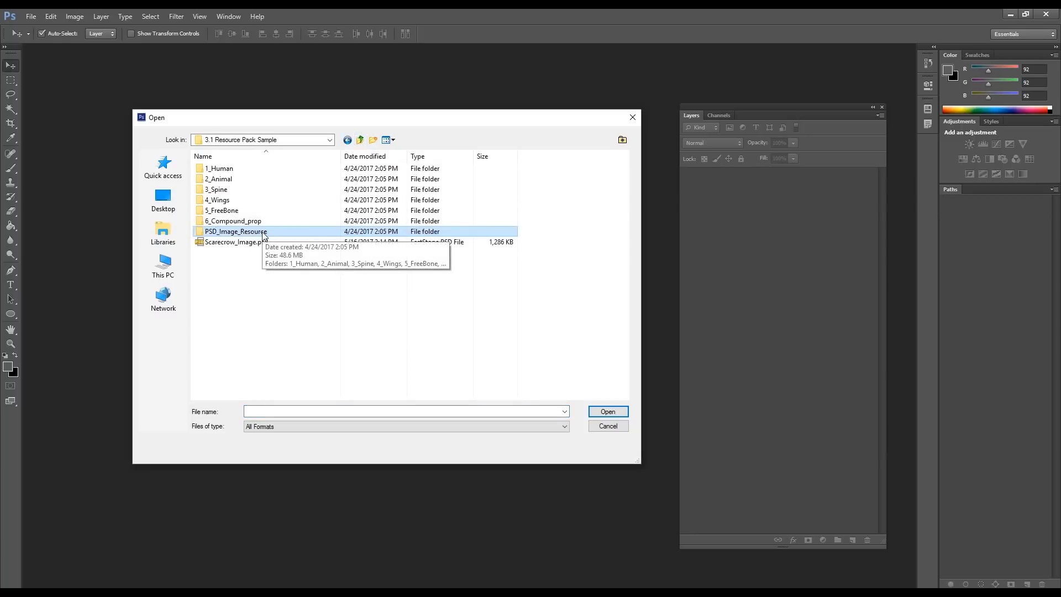
{"action": "double_click", "coordinate": [264, 234]}
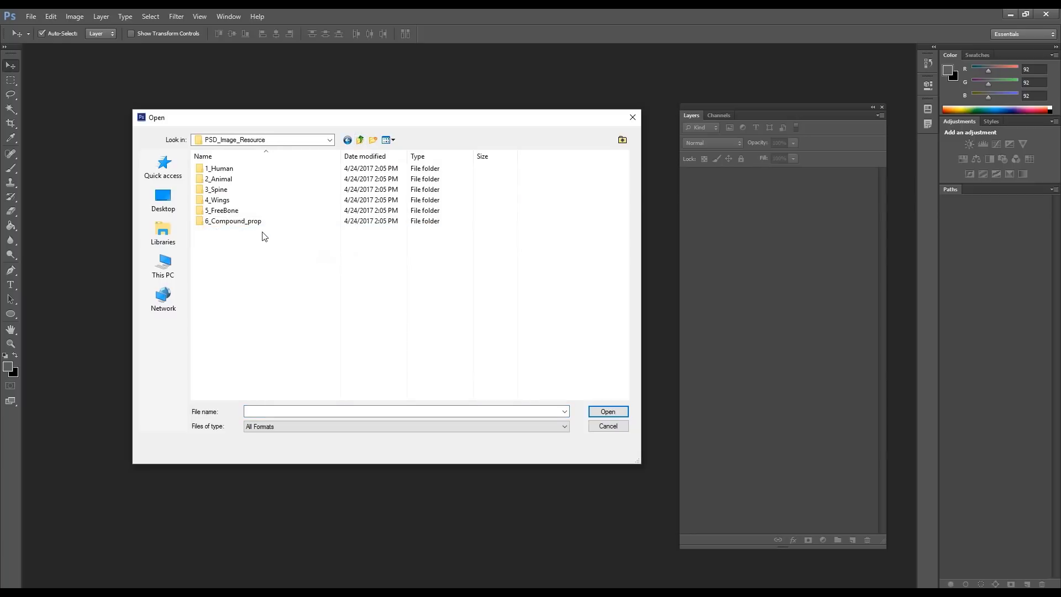
{"action": "double_click", "coordinate": [217, 223]}
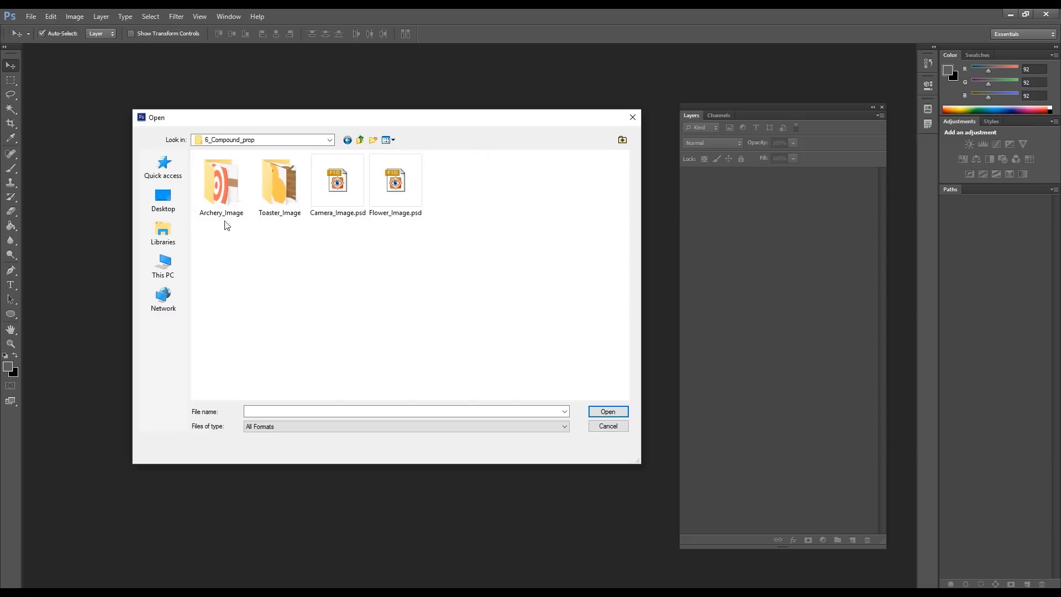
{"action": "left_click", "coordinate": [376, 200]}
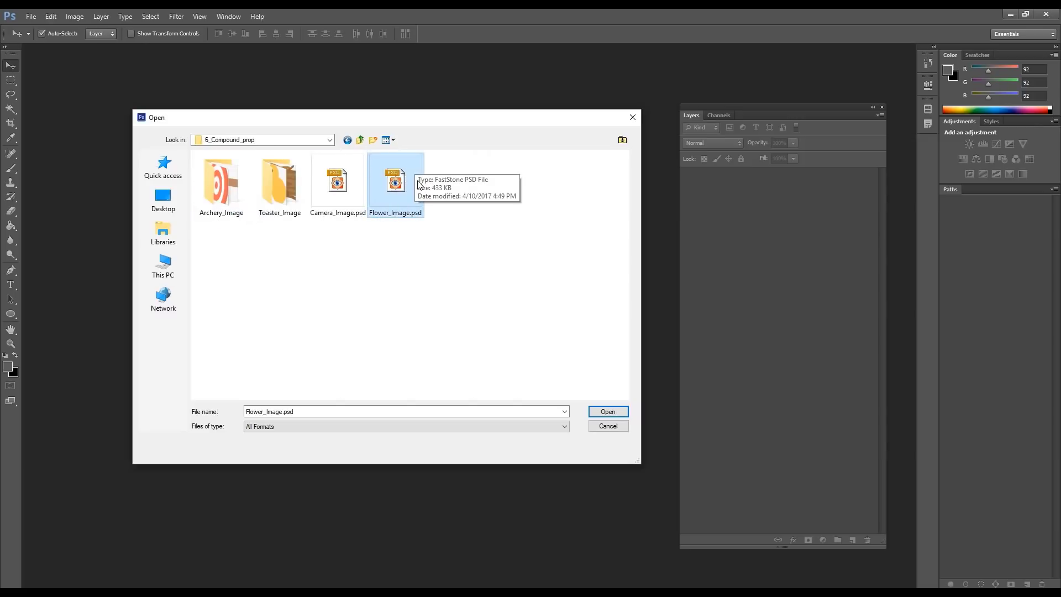
{"action": "double_click", "coordinate": [398, 196]}
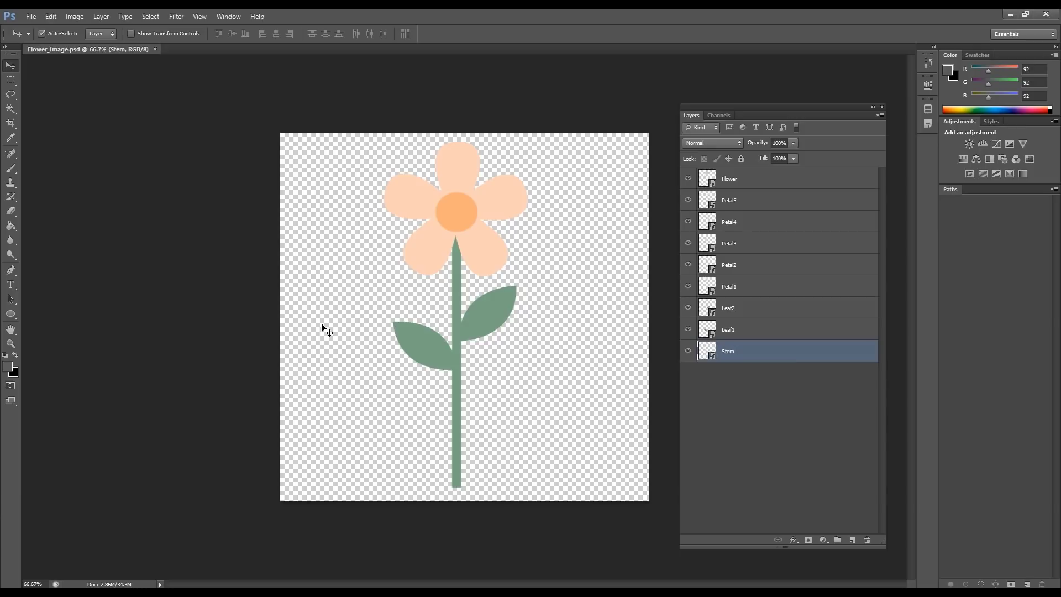
Step: Hide and show the flower, petal, leaf and stem layers one at a time to check which part each contains
{"action": "left_click", "coordinate": [731, 183]}
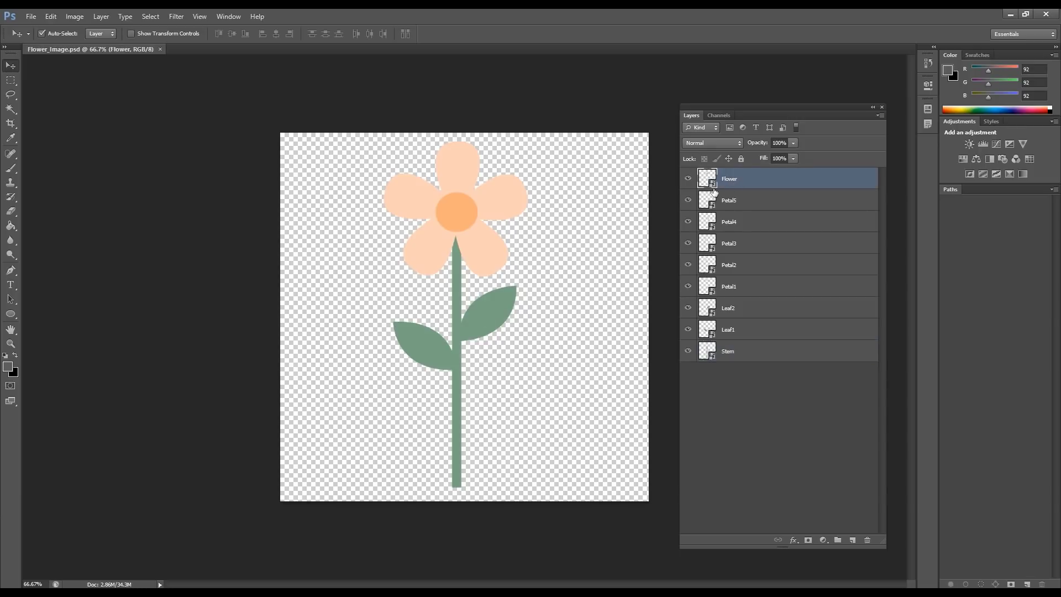
{"action": "left_click", "coordinate": [689, 178]}
{"action": "left_click", "coordinate": [688, 179]}
{"action": "left_click", "coordinate": [688, 200]}
{"action": "left_click", "coordinate": [688, 200]}
{"action": "left_click", "coordinate": [688, 244]}
{"action": "left_click", "coordinate": [689, 243]}
{"action": "left_click", "coordinate": [688, 265]}
{"action": "left_click", "coordinate": [688, 265]}
{"action": "left_click", "coordinate": [688, 286]}
{"action": "left_click", "coordinate": [688, 287]}
{"action": "left_click", "coordinate": [688, 308]}
{"action": "left_click", "coordinate": [688, 308]}
{"action": "left_click", "coordinate": [689, 329]}
{"action": "left_click", "coordinate": [689, 329]}
{"action": "left_click", "coordinate": [688, 351]}
{"action": "left_click", "coordinate": [688, 351]}
{"action": "left_click", "coordinate": [723, 391]}
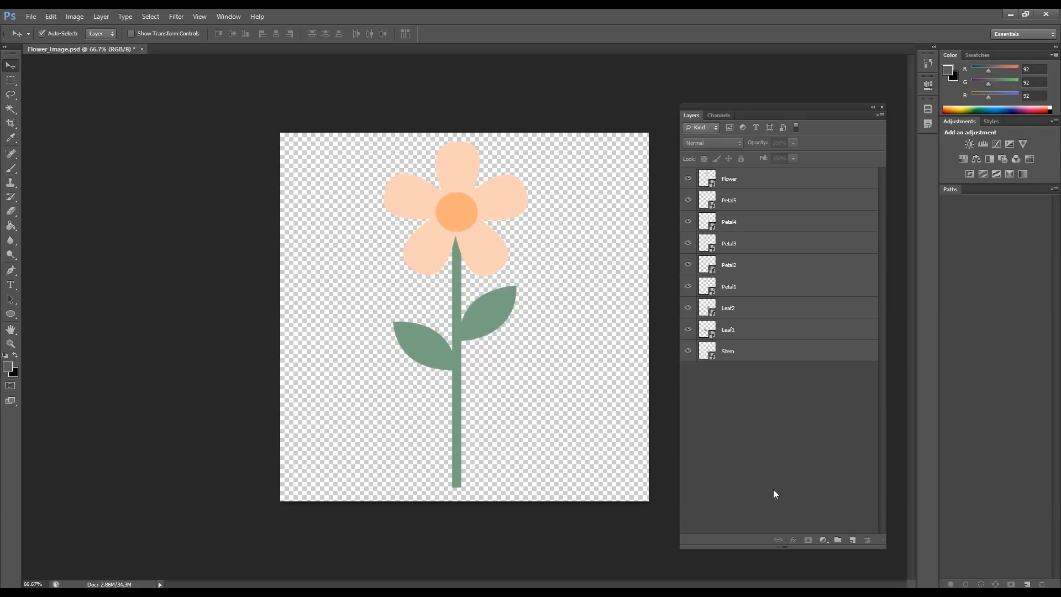
Step: Create two layer groups above the flower layers, naming the upper one RL_Pivot and the lower one RL_Image
{"action": "left_click", "coordinate": [838, 542]}
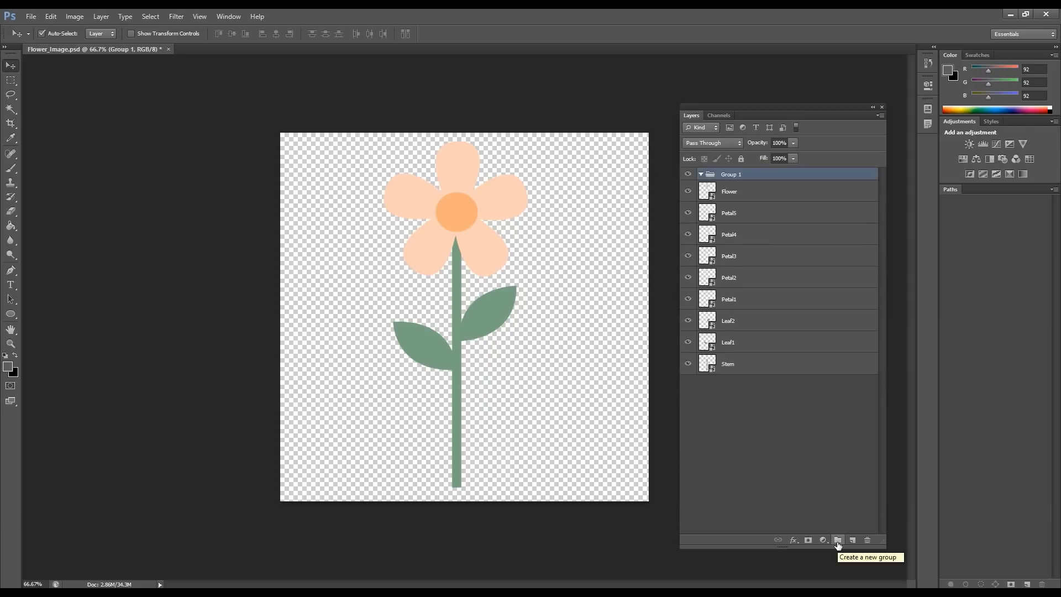
{"action": "left_click", "coordinate": [838, 542]}
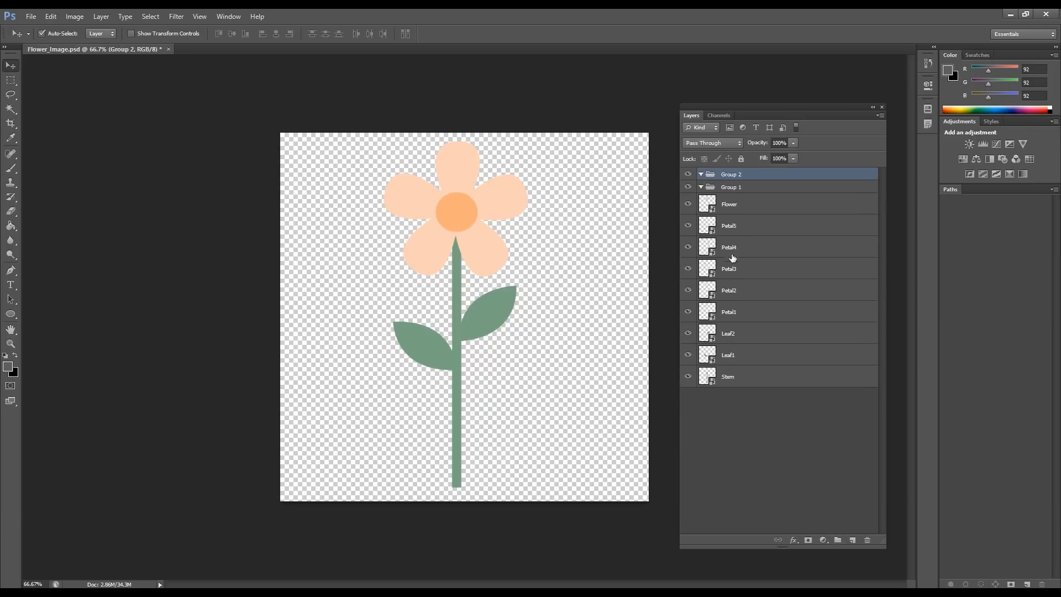
{"action": "double_click", "coordinate": [728, 175]}
{"action": "type", "text": "RL_Pivot"}
{"action": "key", "text": "Return"}
{"action": "double_click", "coordinate": [731, 187]}
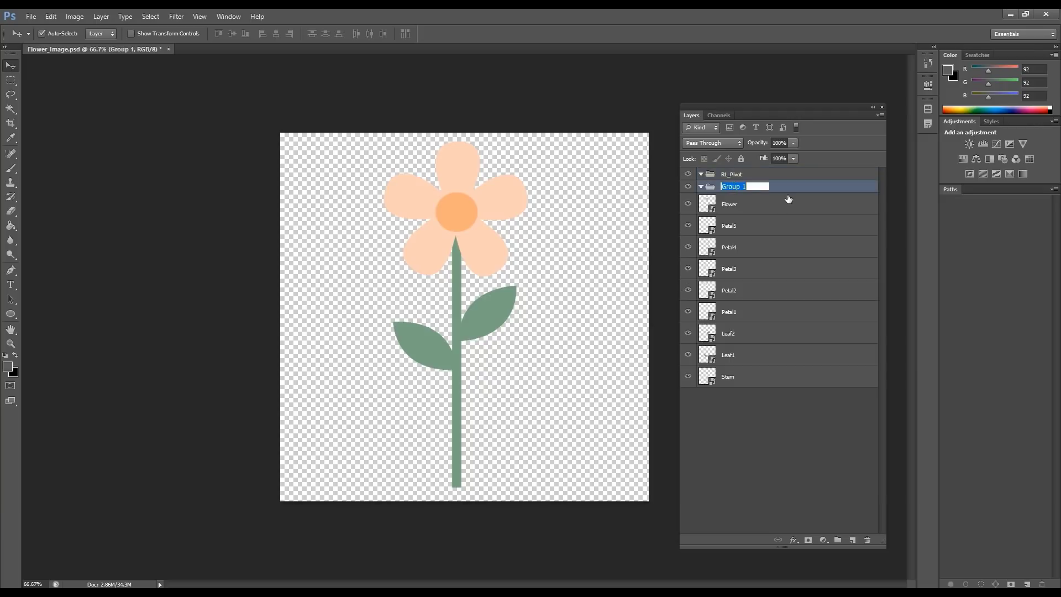
{"action": "type", "text": "RL_Image"}
{"action": "key", "text": "Return"}
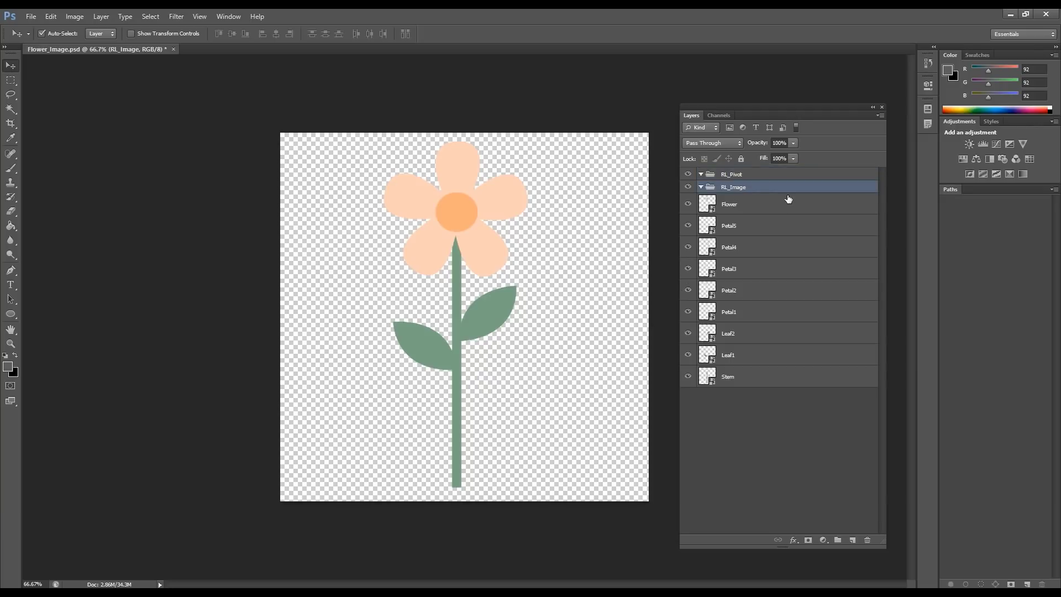
Step: Move all layers from Flower through Stem into the RL_Image group and collapse the group
{"action": "left_click", "coordinate": [749, 176]}
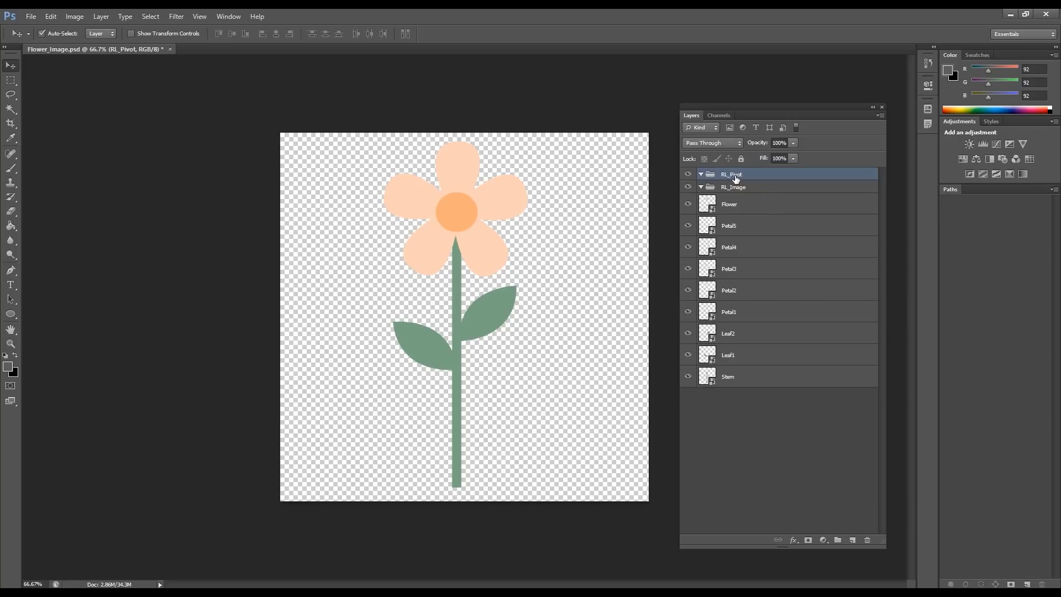
{"action": "left_click", "coordinate": [740, 191]}
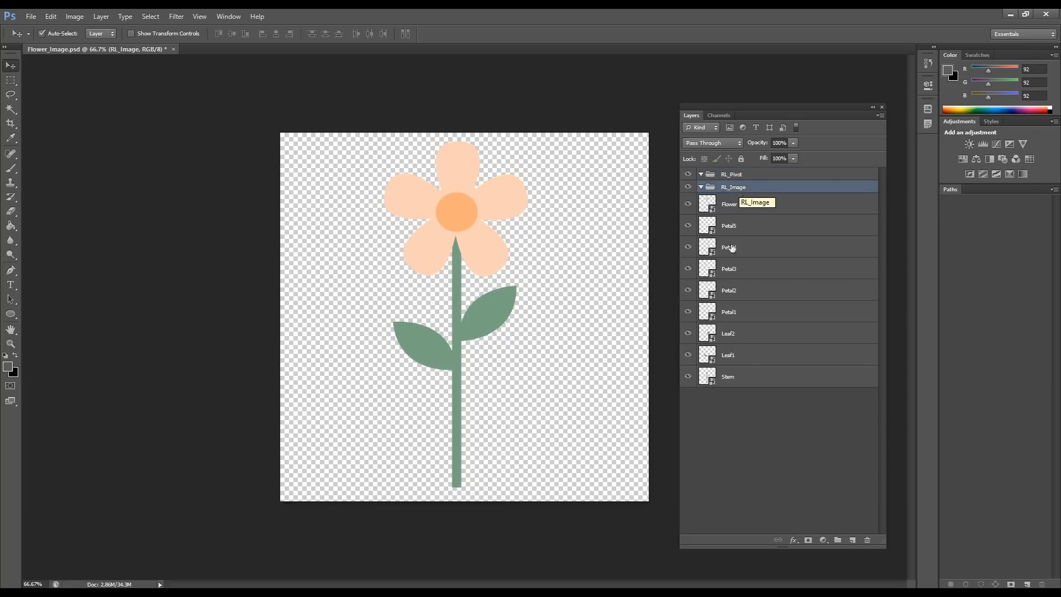
{"action": "left_click", "coordinate": [798, 403]}
{"action": "left_click", "coordinate": [719, 208]}
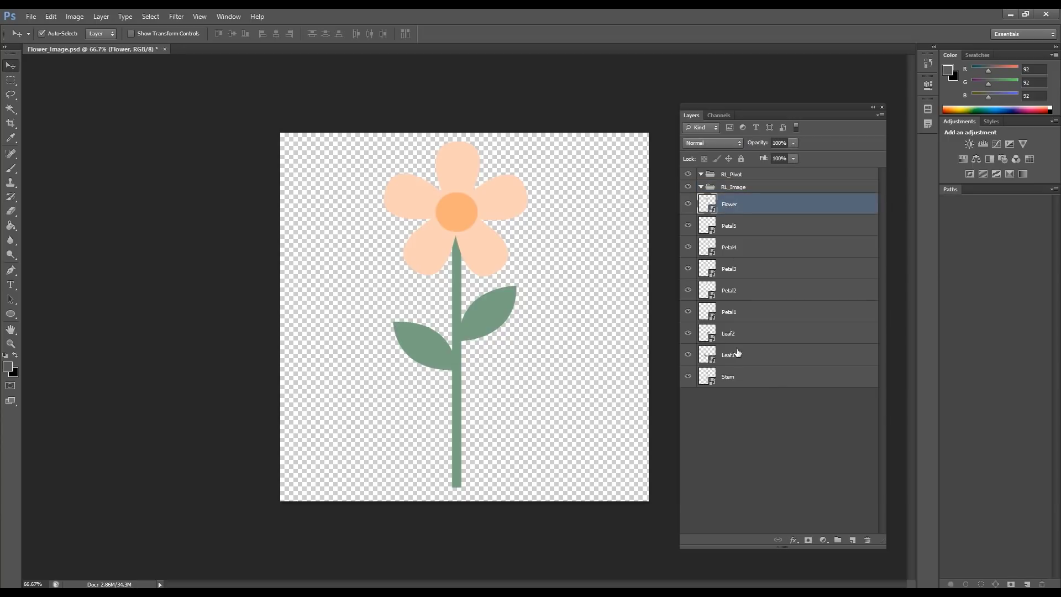
{"action": "left_click", "coordinate": [721, 378], "text": "shift"}
{"action": "left_click_drag", "start_coordinate": [722, 377], "coordinate": [748, 189]}
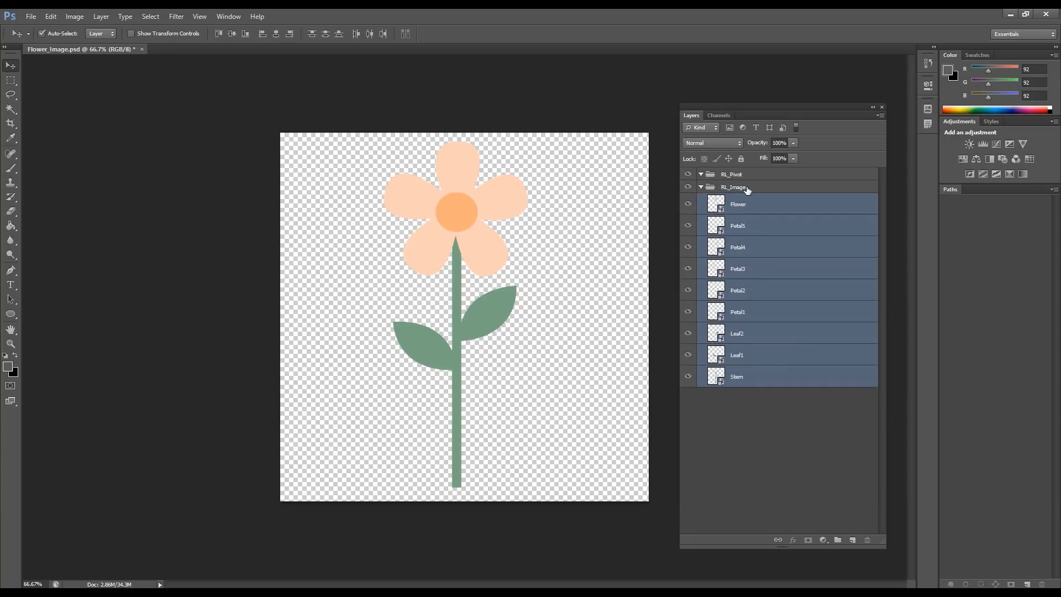
{"action": "left_click", "coordinate": [741, 469]}
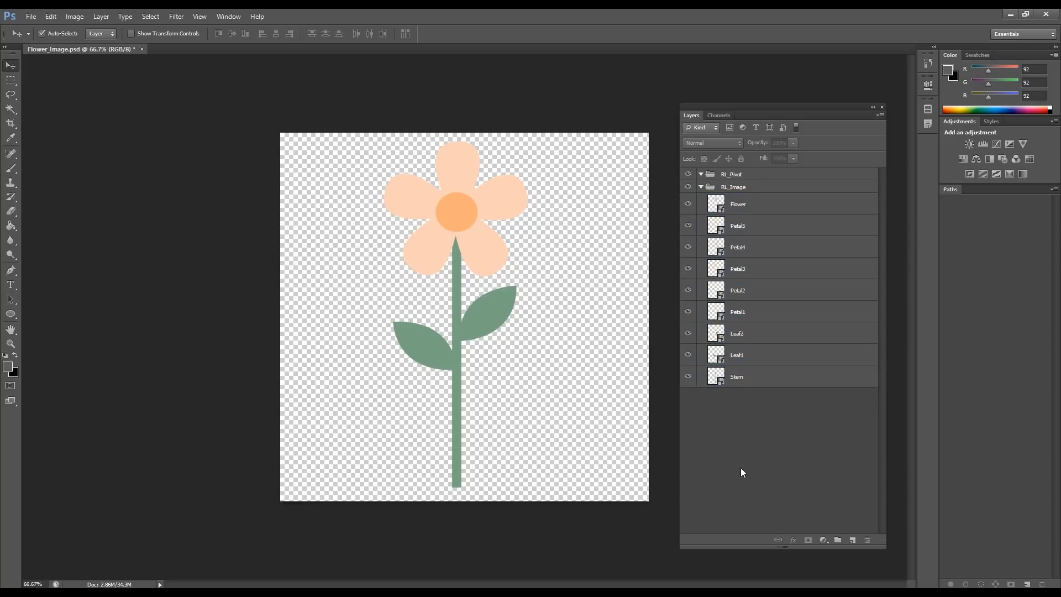
{"action": "left_click", "coordinate": [701, 187]}
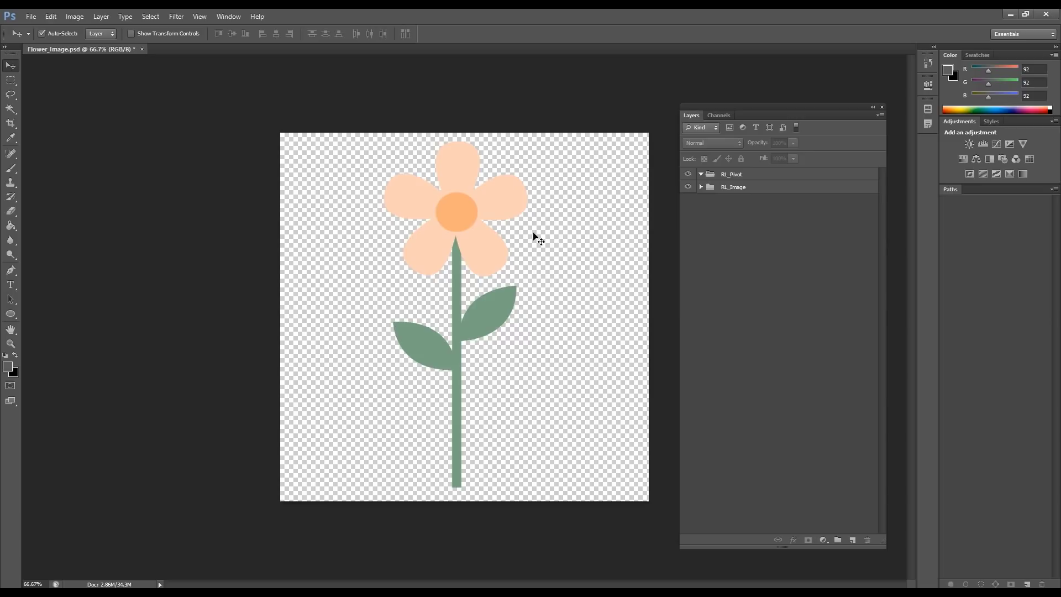
Step: Save the document as Flower_Image.psd in the 3.1 Resource Pack Sample folder with Maximize Compatibility, suppressing the format options dialog in future
{"action": "left_click", "coordinate": [32, 16]}
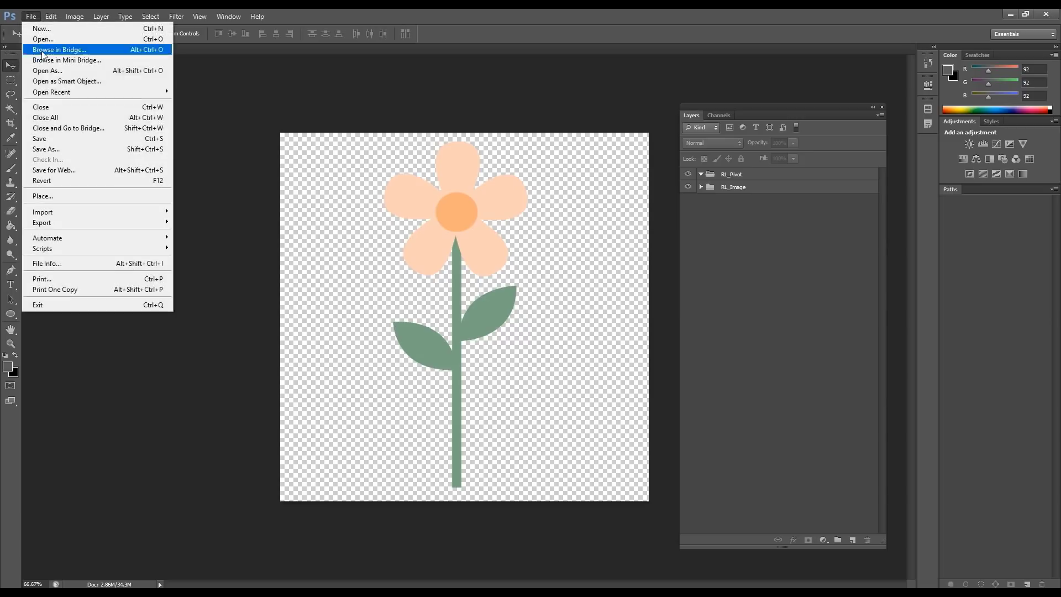
{"action": "left_click", "coordinate": [65, 142]}
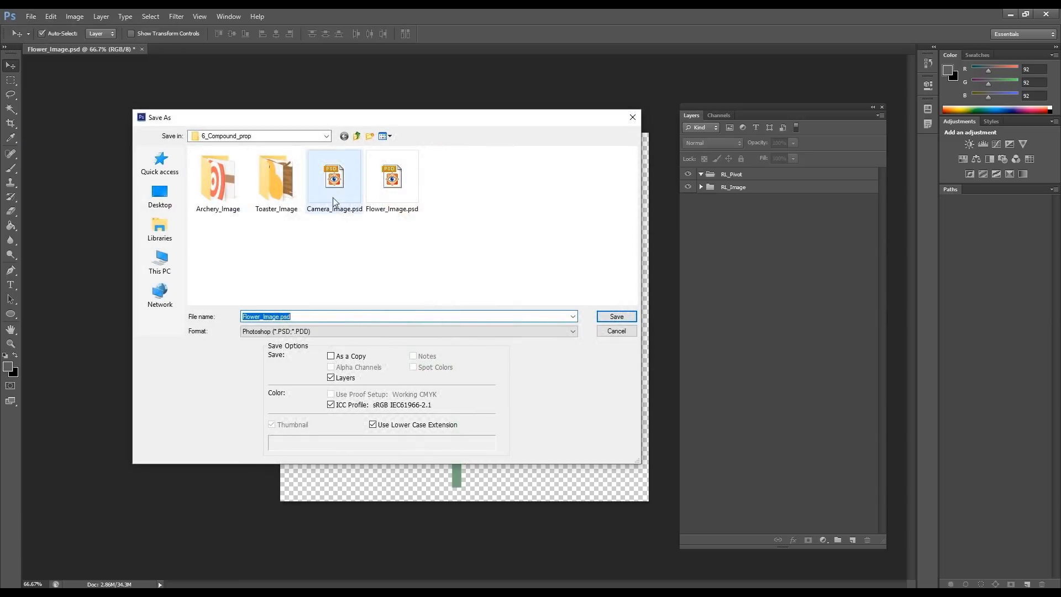
{"action": "left_click", "coordinate": [357, 136]}
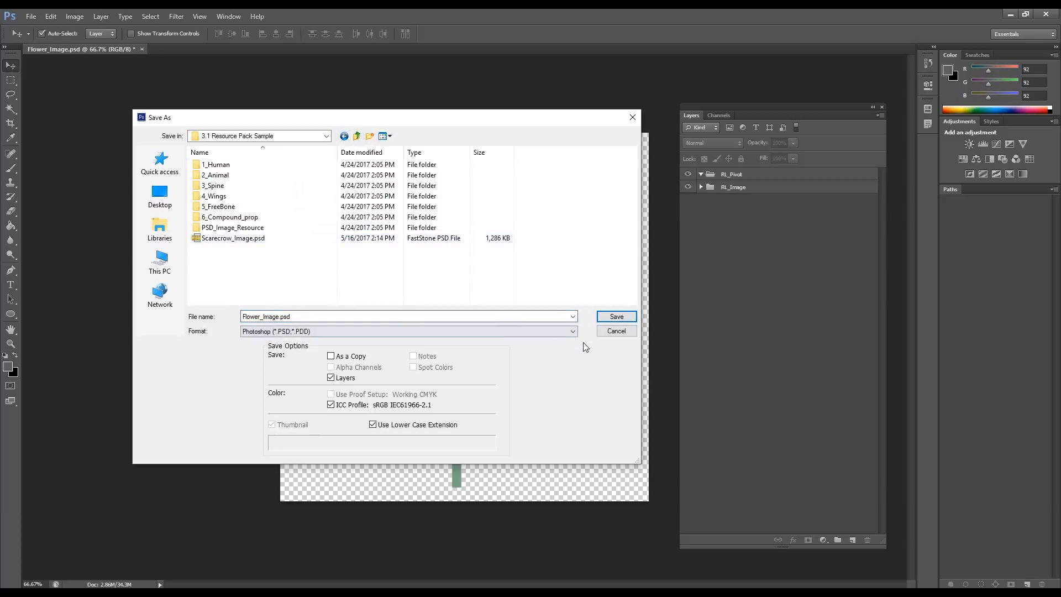
{"action": "left_click", "coordinate": [612, 321]}
{"action": "left_click", "coordinate": [554, 204]}
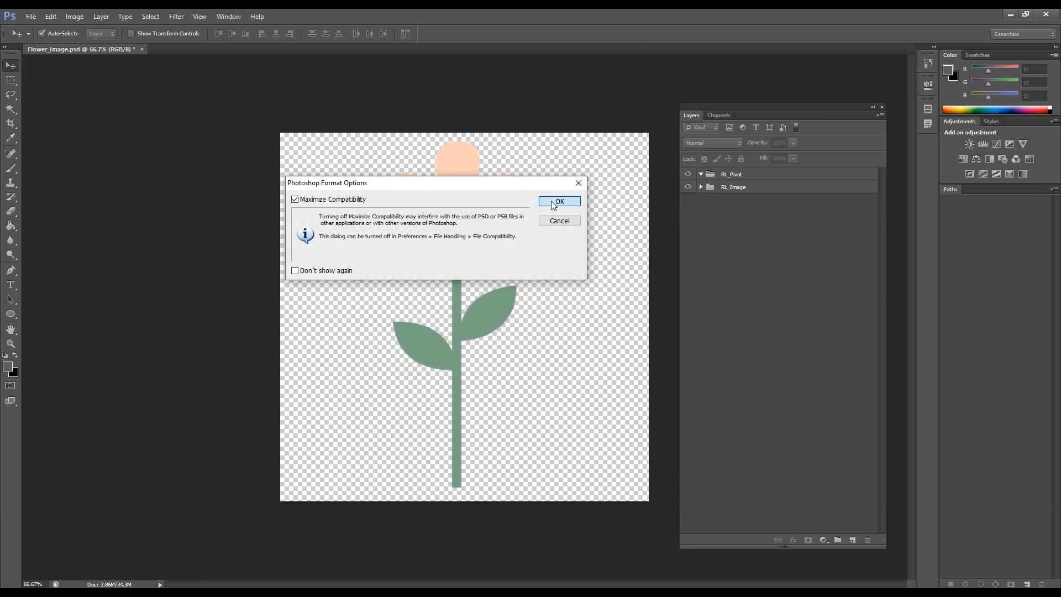
{"action": "left_click", "coordinate": [294, 270]}
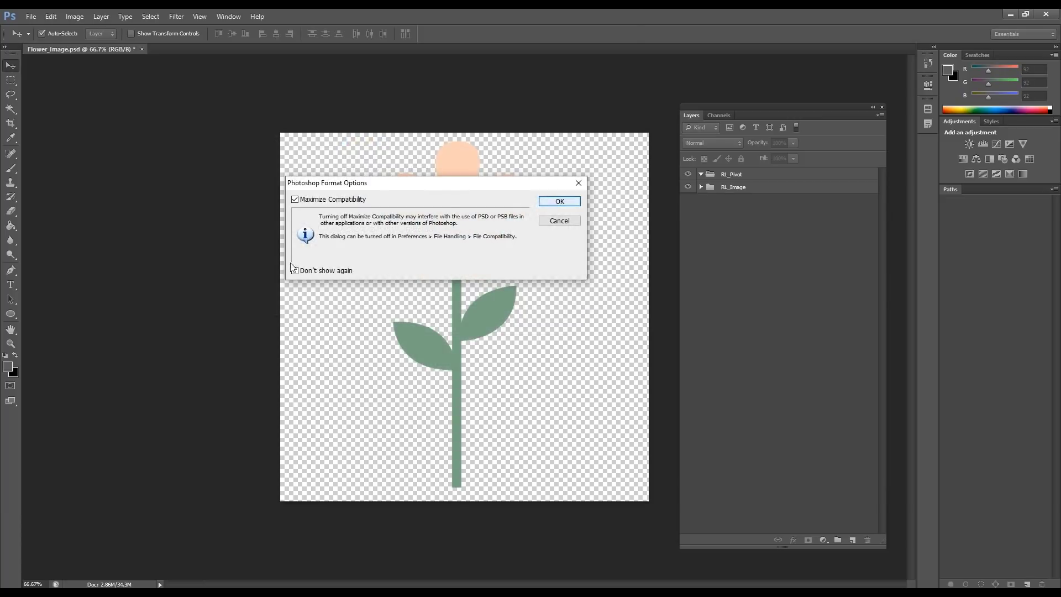
{"action": "left_click", "coordinate": [555, 203]}
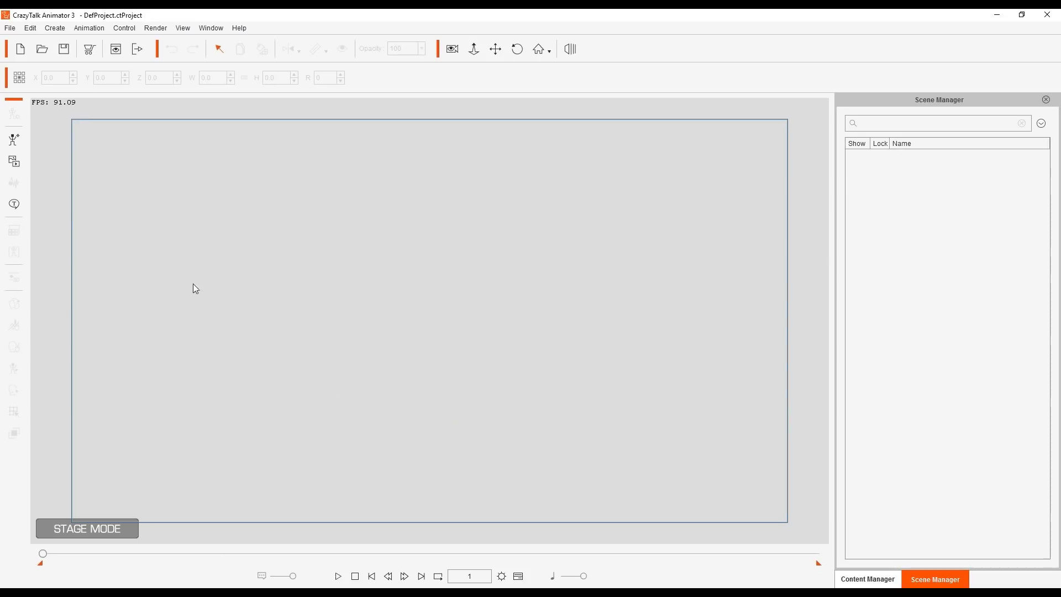
Step: Switch to CrazyTalk Animator 3 and import Flower_Image.psd from the 3.1 Resource Pack Sample folder as a prop
{"action": "left_click", "coordinate": [14, 161]}
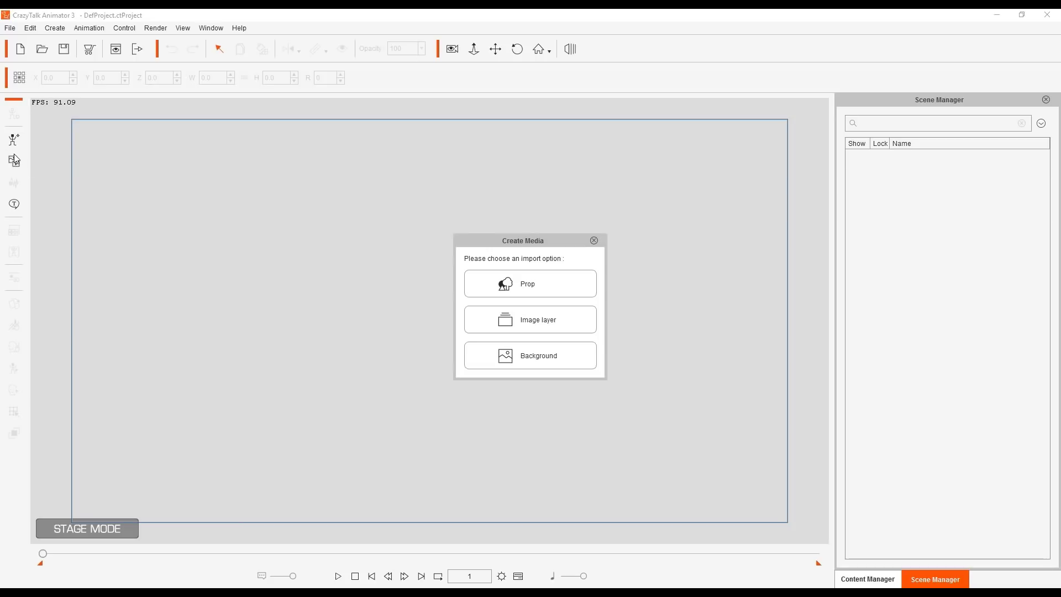
{"action": "left_click", "coordinate": [525, 283]}
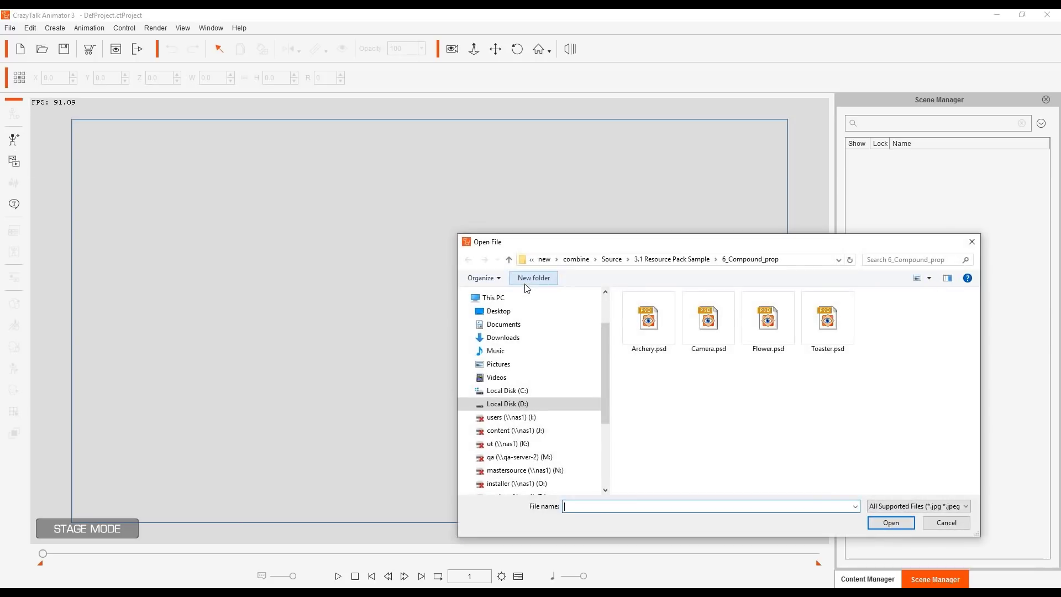
{"action": "left_click_drag", "start_coordinate": [575, 246], "coordinate": [260, 155]}
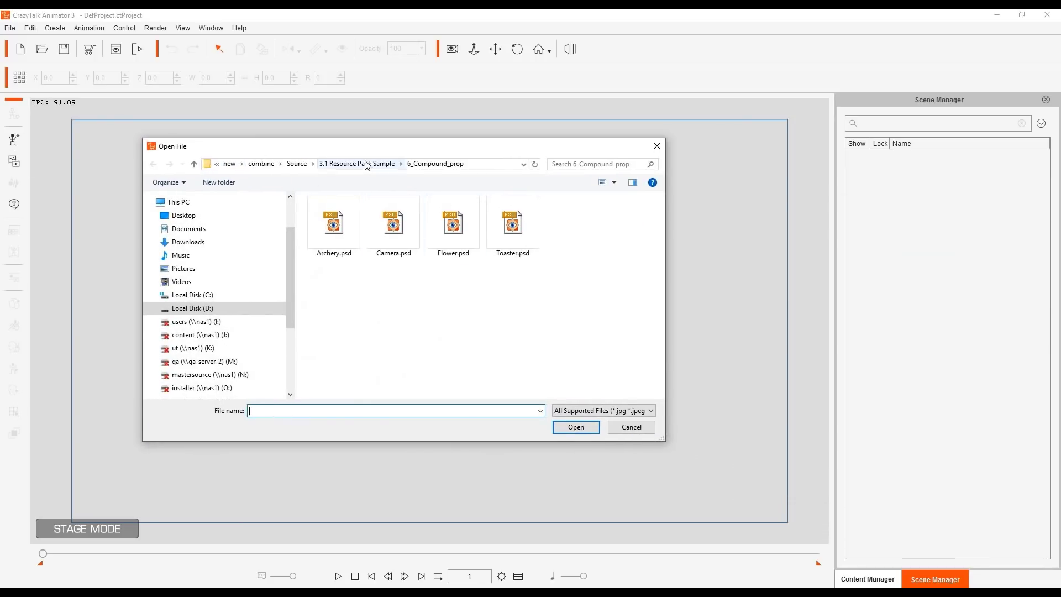
{"action": "left_click", "coordinate": [390, 164]}
{"action": "left_click", "coordinate": [362, 296]}
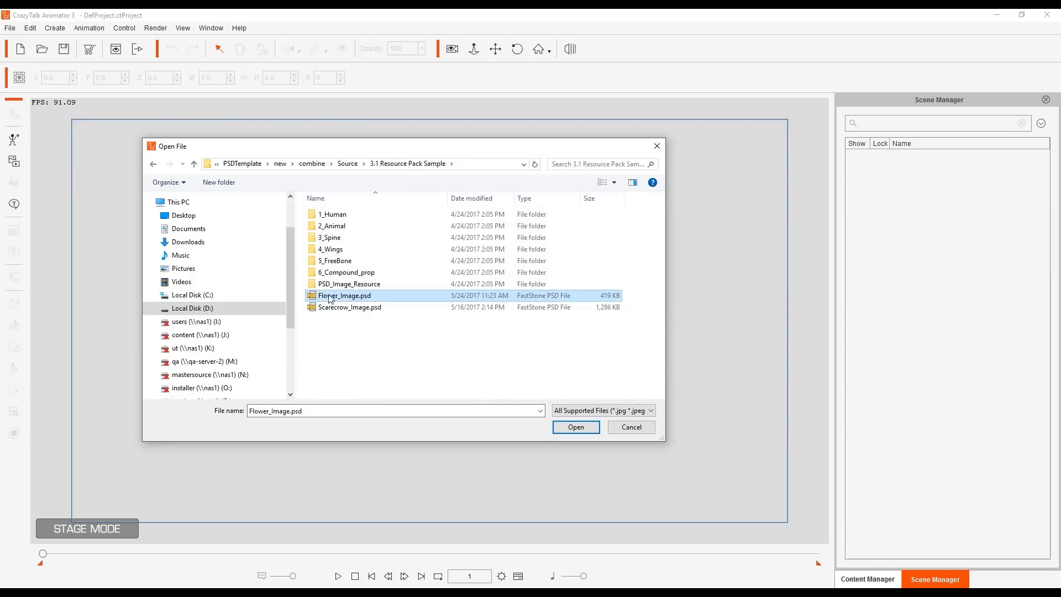
{"action": "double_click", "coordinate": [354, 297]}
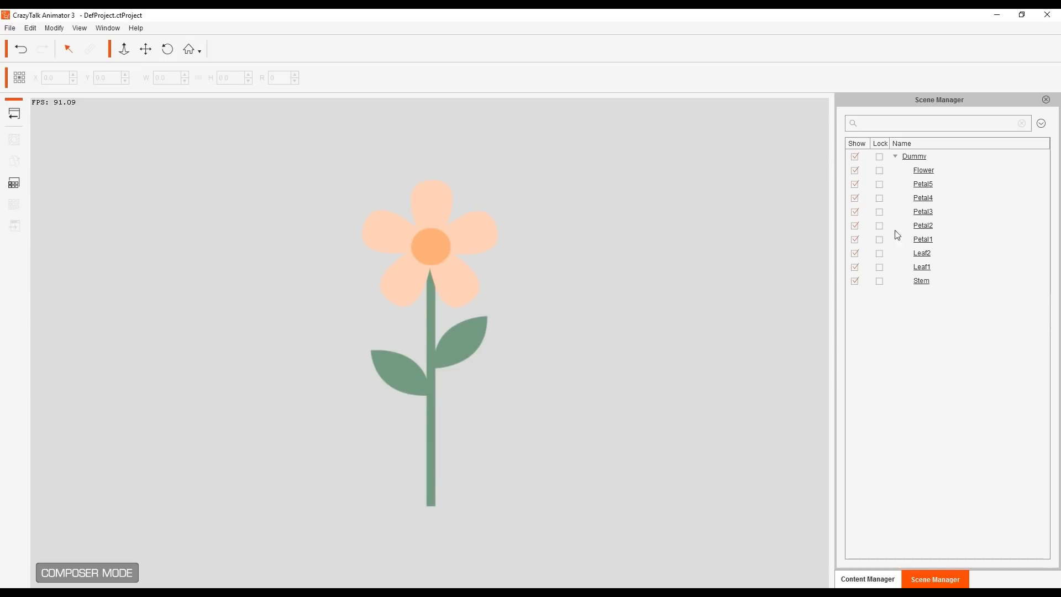
Step: Examine the default pivot positions of the petal, leaf and stem parts in the imported flower prop
{"action": "left_click", "coordinate": [927, 185]}
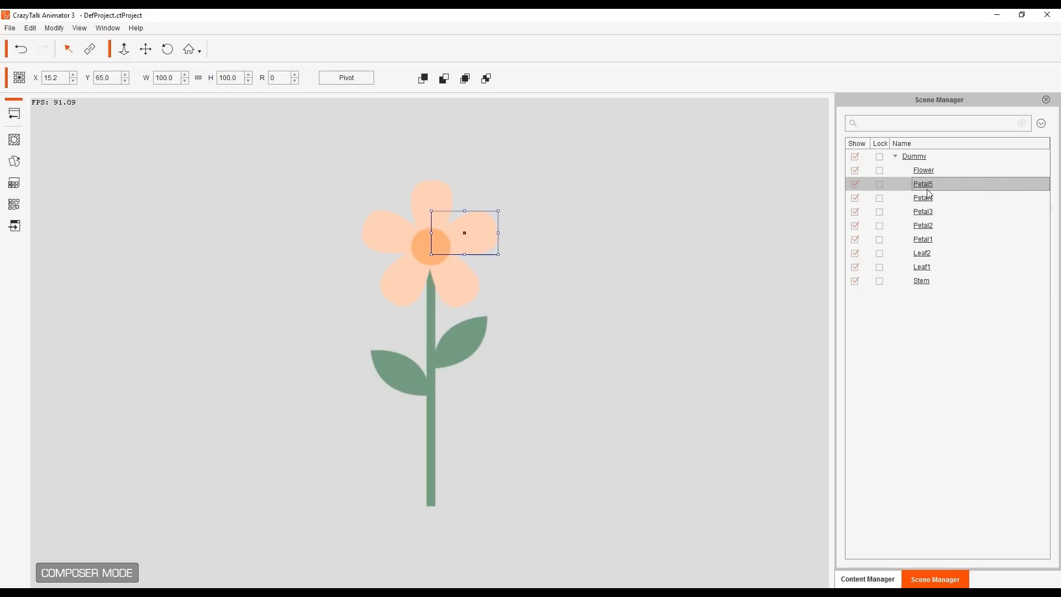
{"action": "left_click", "coordinate": [929, 197]}
{"action": "left_click", "coordinate": [929, 213]}
{"action": "left_click", "coordinate": [928, 239]}
{"action": "left_click", "coordinate": [927, 253]}
{"action": "left_click", "coordinate": [927, 267]}
{"action": "left_click", "coordinate": [928, 281]}
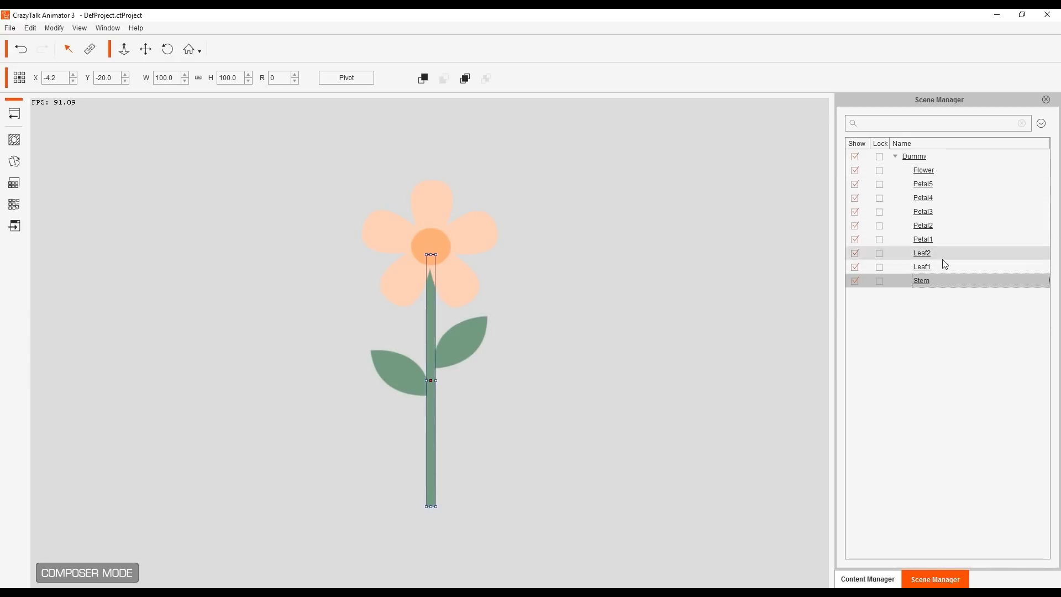
{"action": "left_click", "coordinate": [524, 354]}
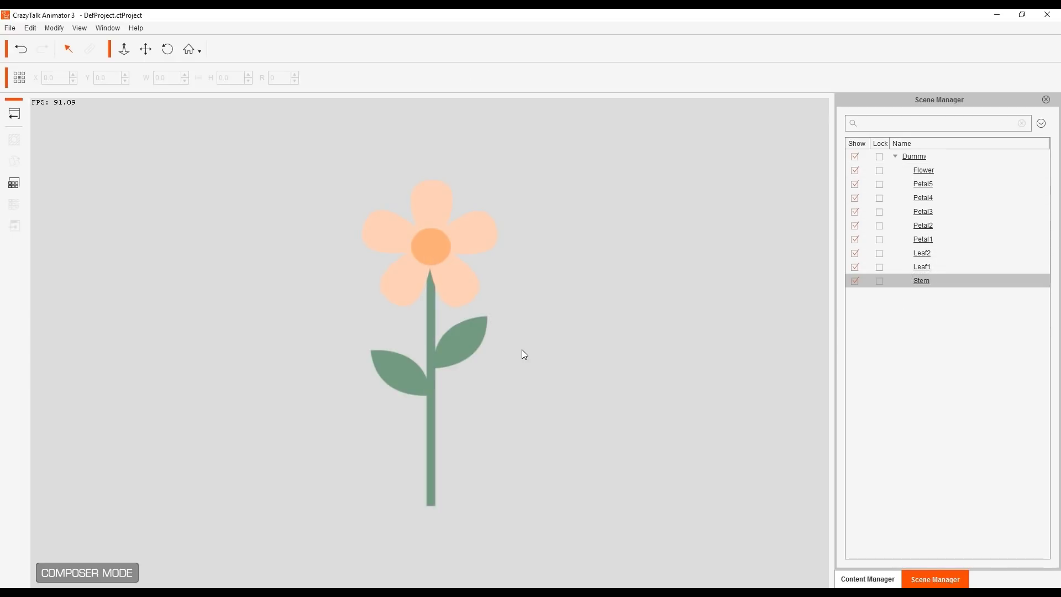
{"action": "left_click", "coordinate": [480, 346]}
{"action": "left_click", "coordinate": [456, 277]}
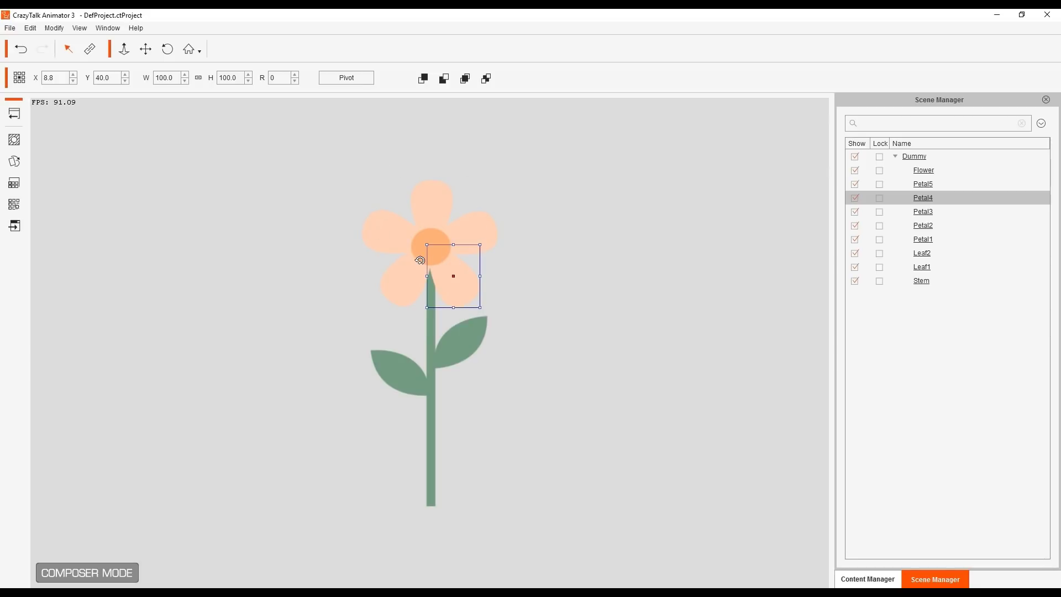
{"action": "left_click", "coordinate": [546, 247]}
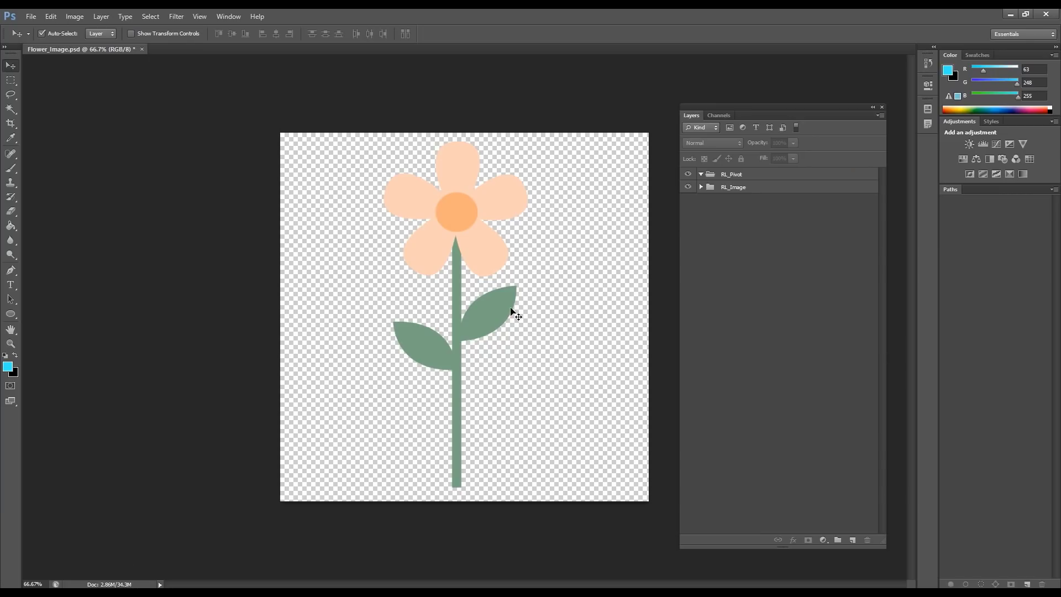
Step: Switch to Photoshop, expand the RL_Image group, and prepare the Ellipse tool in the RL_Pivot group with a green fill of RGB 0, 255, 30
{"action": "left_click", "coordinate": [702, 188]}
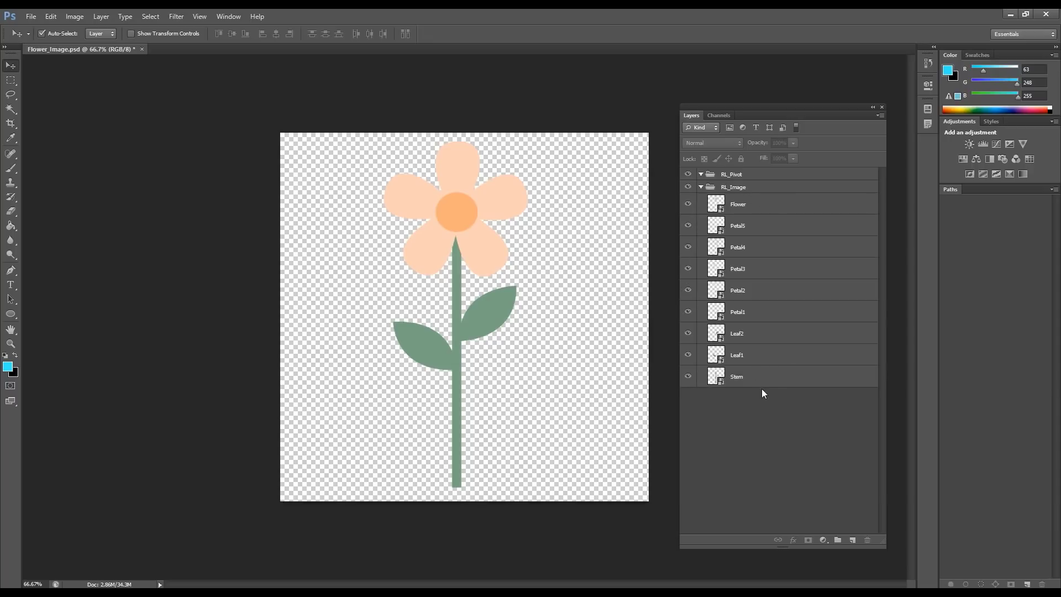
{"action": "left_click", "coordinate": [726, 175]}
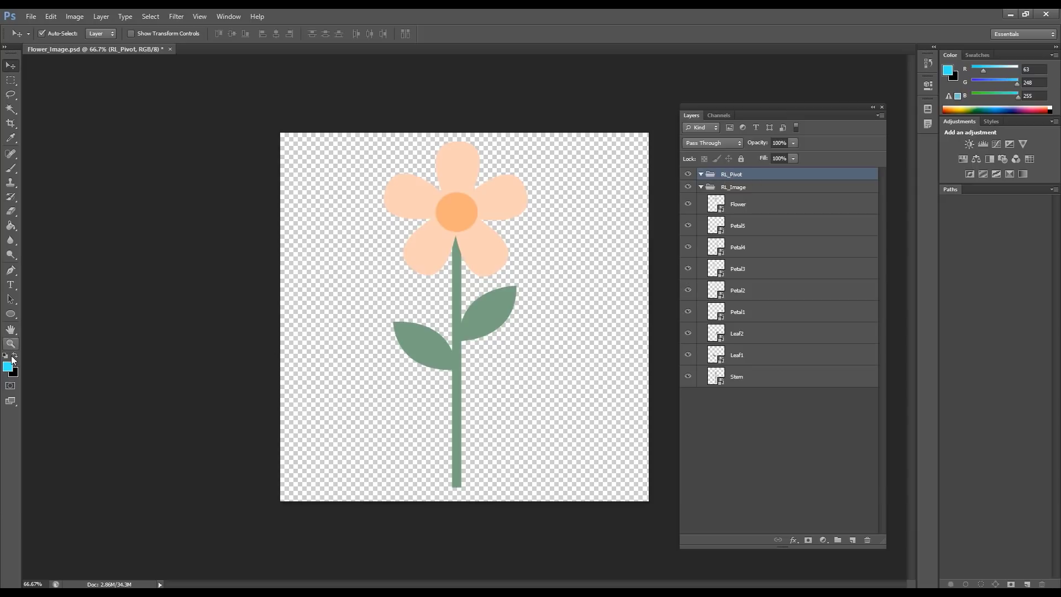
{"action": "left_click", "coordinate": [11, 314]}
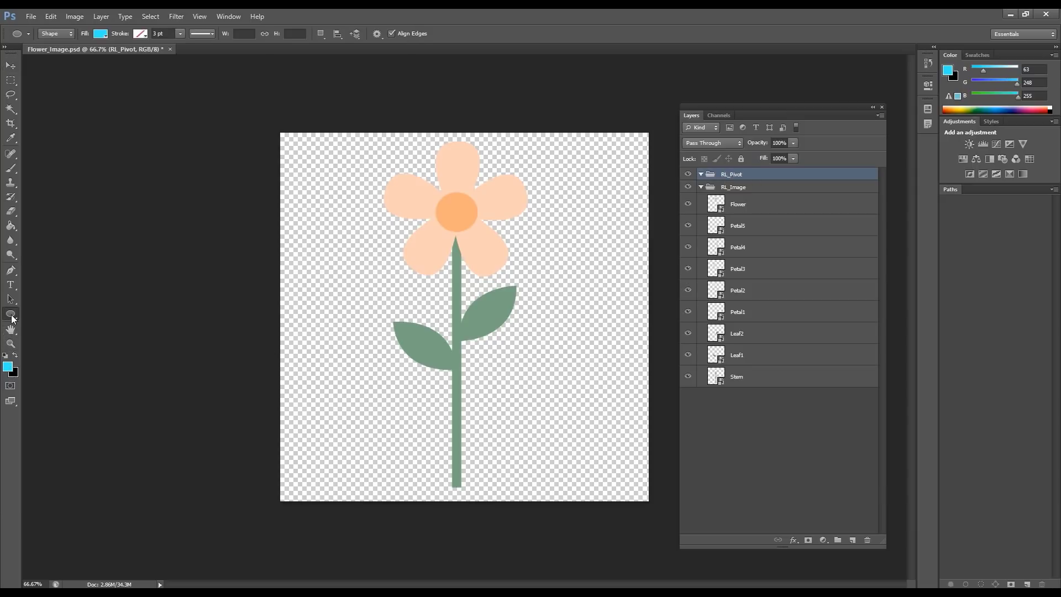
{"action": "left_click", "coordinate": [49, 334]}
{"action": "left_click", "coordinate": [9, 367]}
{"action": "type", "text": "0"}
{"action": "left_click", "coordinate": [258, 371]}
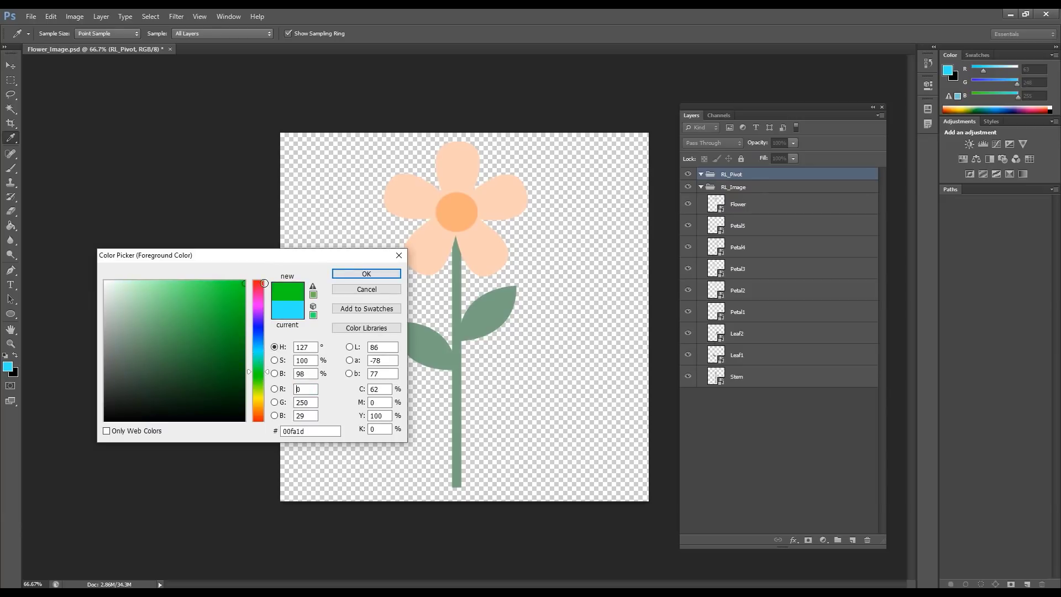
{"action": "left_click", "coordinate": [367, 274]}
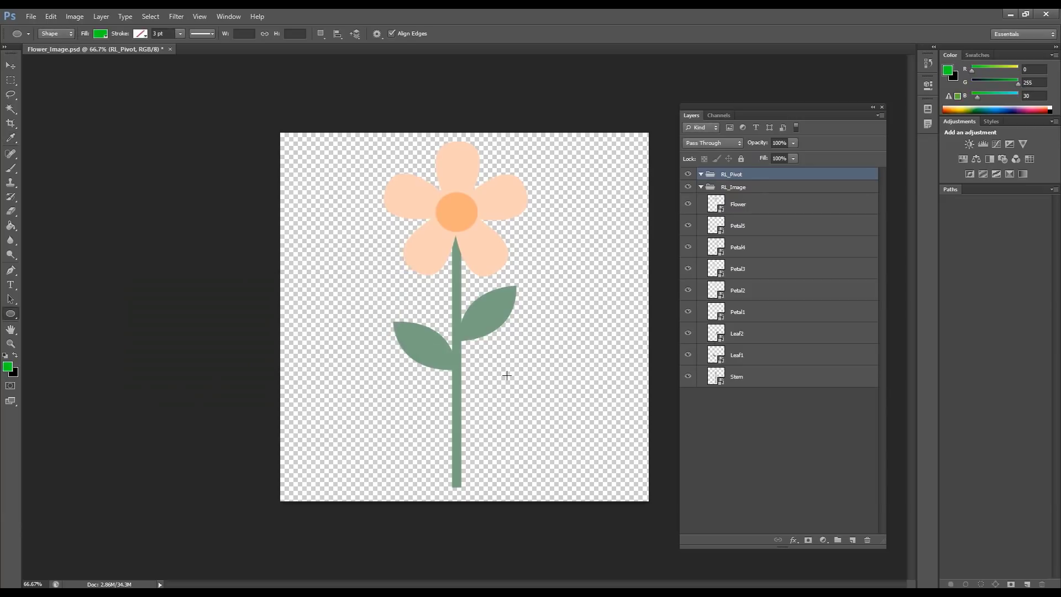
Step: Draw a green circle about 34 px wide in RL_Pivot and place it where the lower leaf joins the stem
{"action": "left_click_drag", "start_coordinate": [486, 393], "coordinate": [487, 395]}
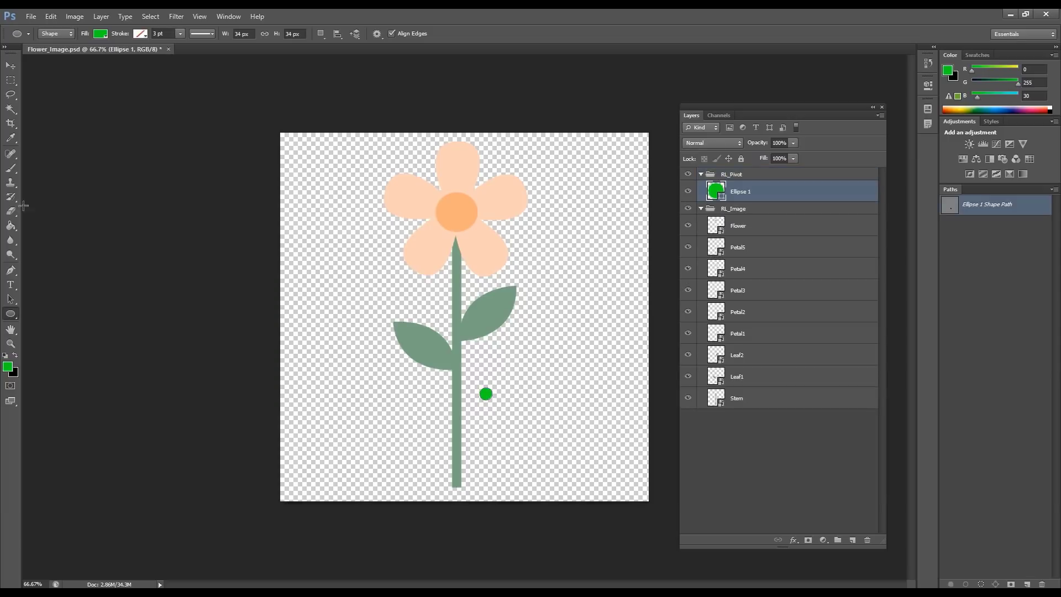
{"action": "left_click", "coordinate": [10, 65]}
{"action": "left_click_drag", "start_coordinate": [485, 393], "coordinate": [479, 397]}
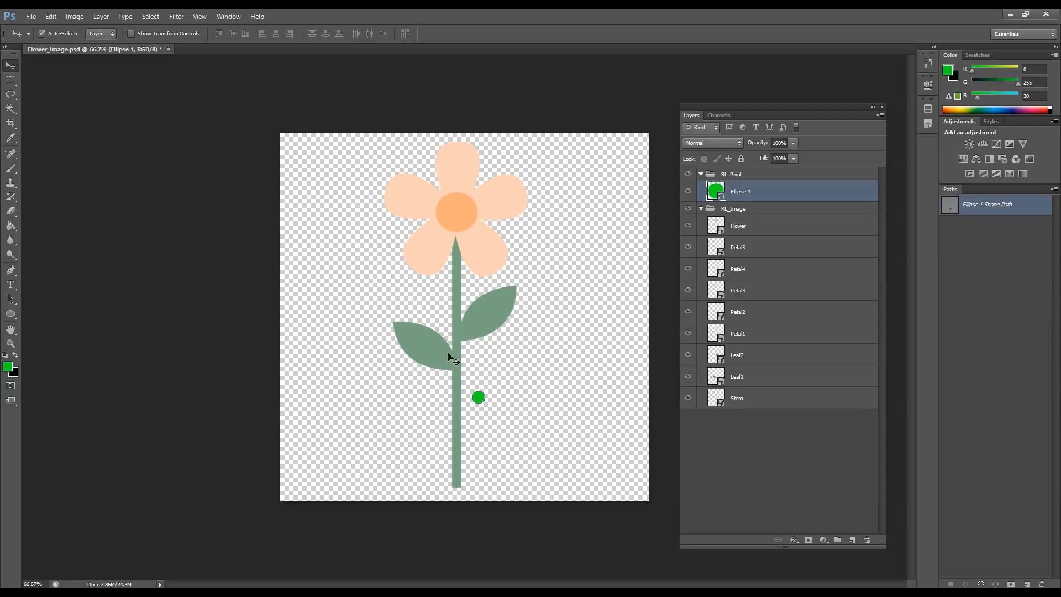
{"action": "left_click", "coordinate": [422, 342]}
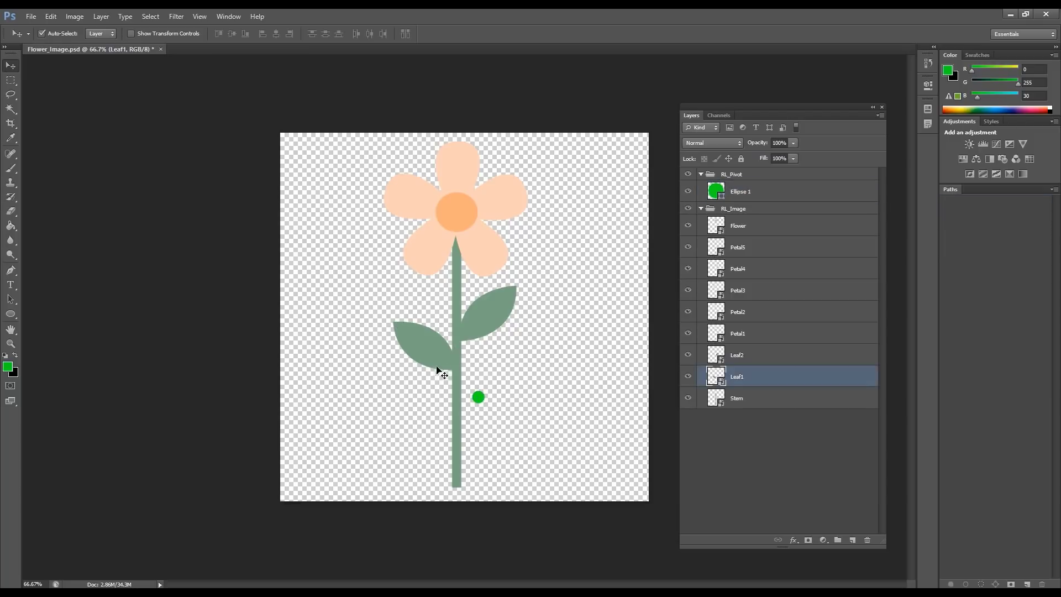
{"action": "left_click_drag", "start_coordinate": [479, 400], "coordinate": [446, 361]}
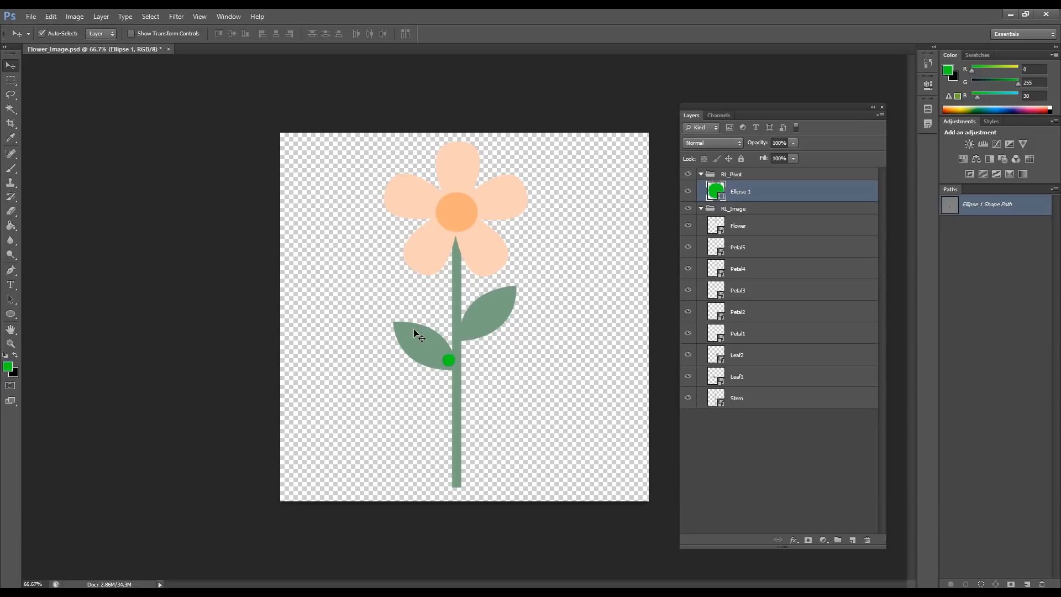
Step: Rename the green circle's layer Leaf1 to match the lower leaf's layer in RL_Image
{"action": "left_click", "coordinate": [420, 351]}
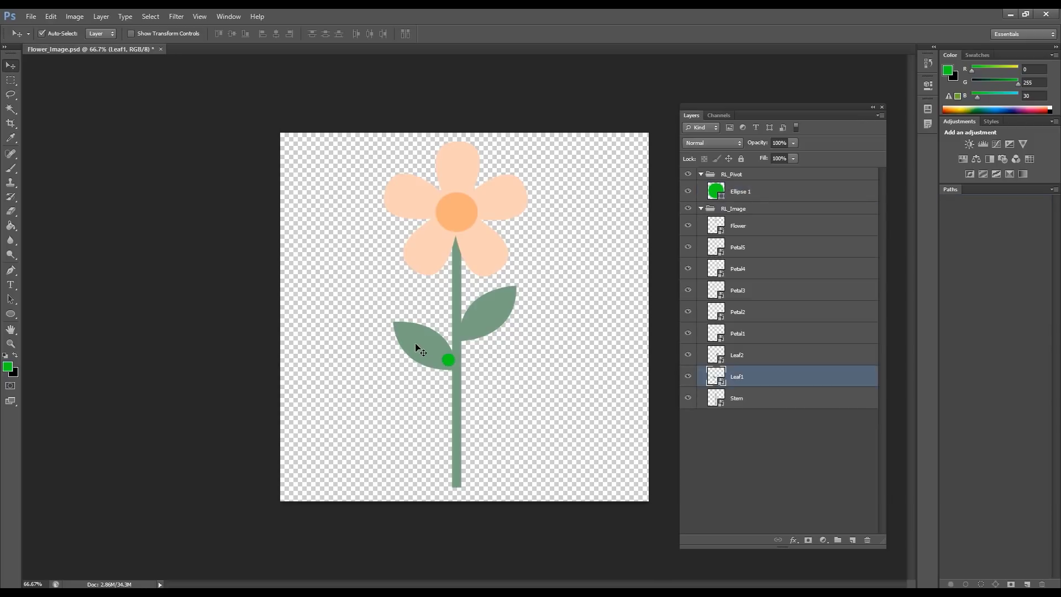
{"action": "double_click", "coordinate": [748, 376]}
{"action": "key", "text": "ctrl+c"}
{"action": "double_click", "coordinate": [741, 192]}
{"action": "key", "text": "ctrl+v"}
{"action": "key", "text": "Return"}
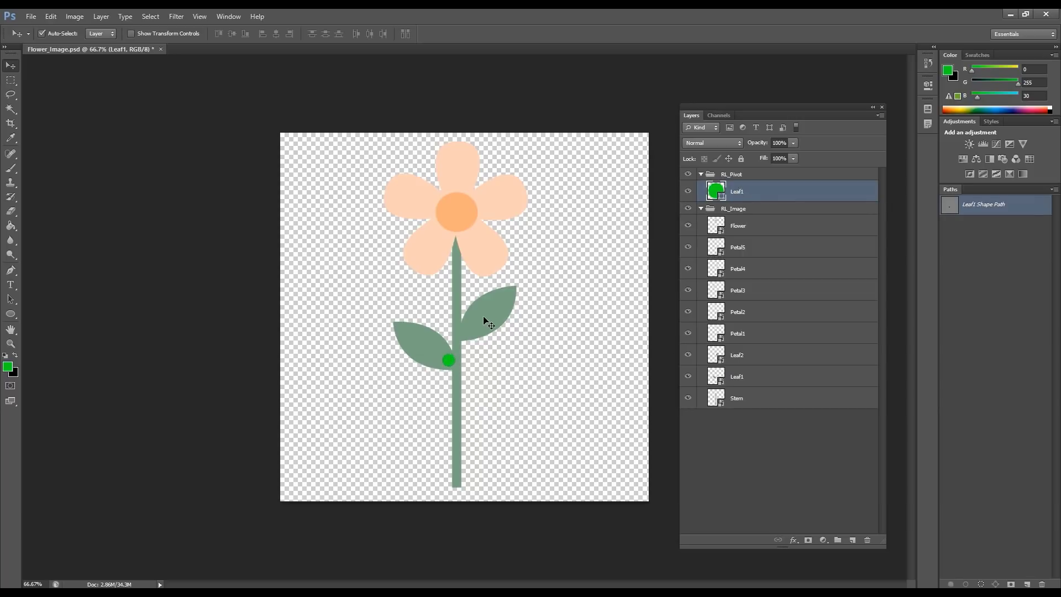
Step: Try rotating the lower leaf around the green circle with Free Transform to test the pivot position
{"action": "left_click", "coordinate": [431, 346]}
{"action": "key", "text": "ctrl+t"}
{"action": "left_click_drag", "start_coordinate": [430, 344], "coordinate": [447, 358]}
{"action": "left_click_drag", "start_coordinate": [434, 297], "coordinate": [379, 317]}
{"action": "key", "text": "Return"}
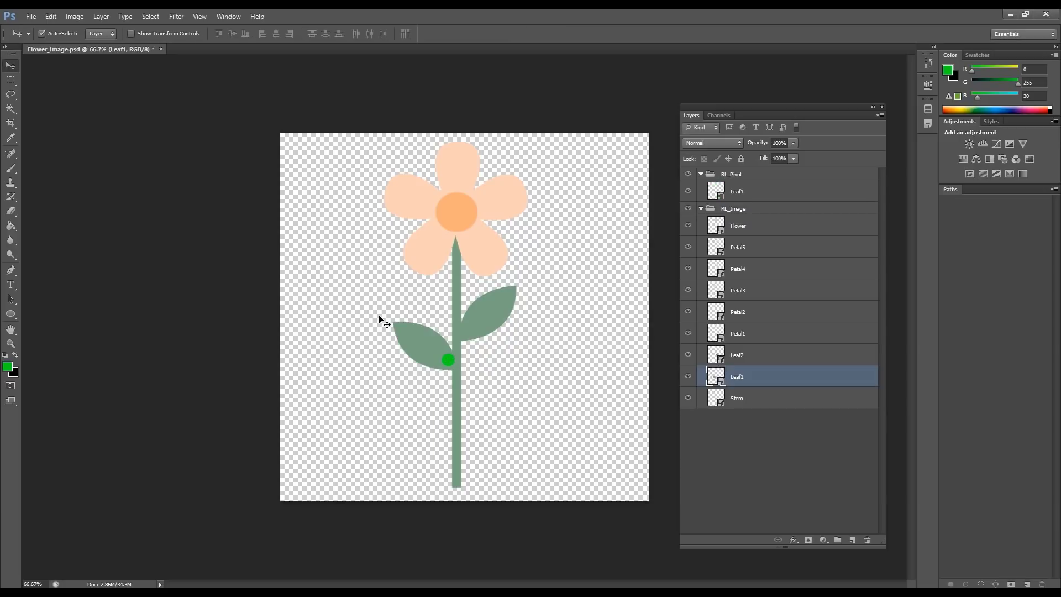
Step: Place a copy of the Leaf1 pivot circle where the upper leaf joins the stem
{"action": "left_click", "coordinate": [490, 323]}
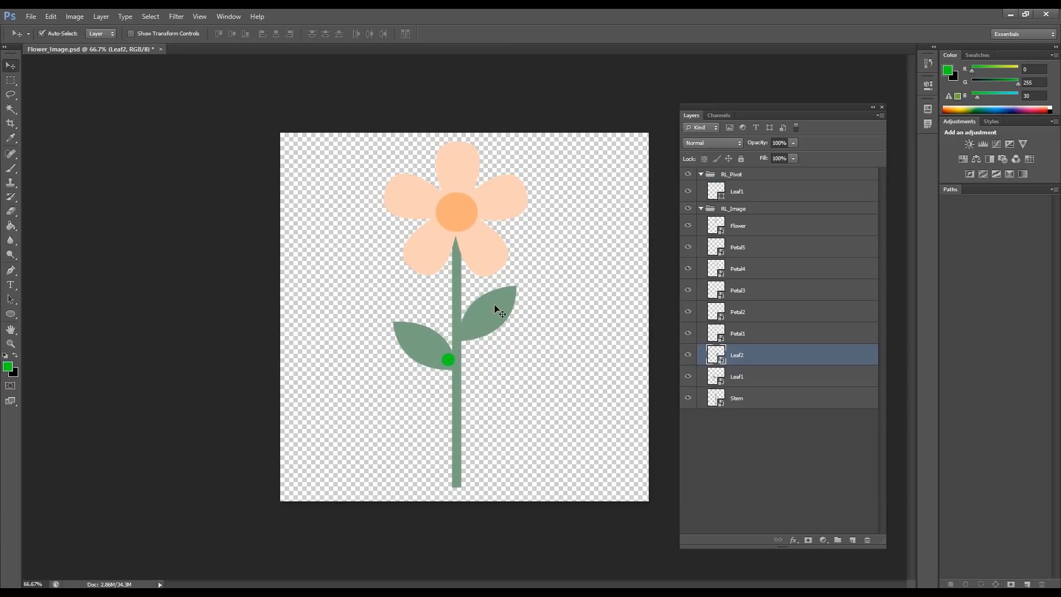
{"action": "left_click", "coordinate": [449, 361]}
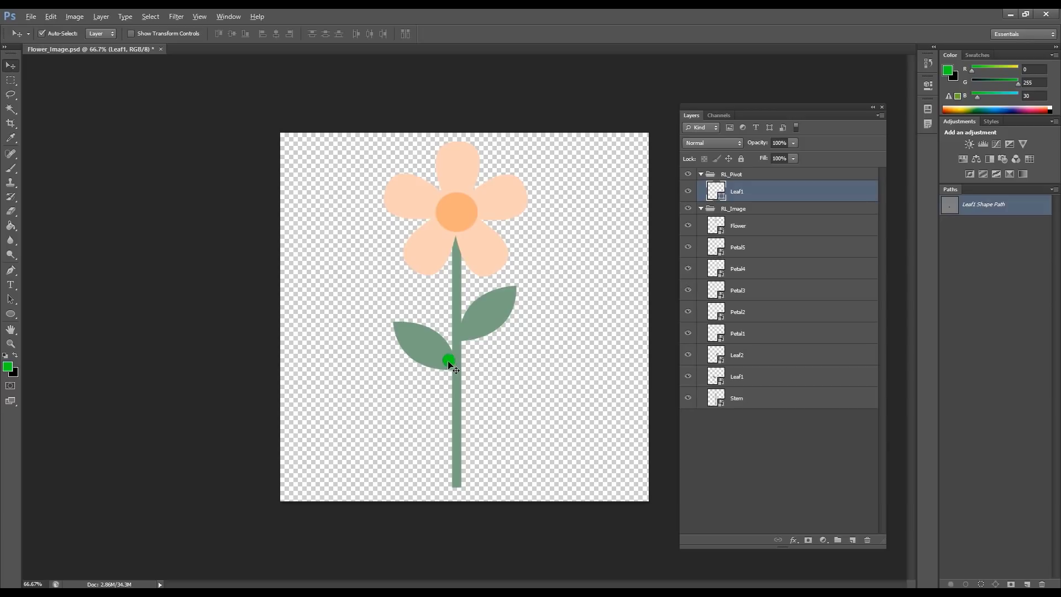
{"action": "left_click_drag", "start_coordinate": [450, 361], "coordinate": [464, 331]}
{"action": "left_click", "coordinate": [467, 335]}
Step: Rename the copied circle's layer Leaf2 to match the upper leaf's layer in RL_Image
{"action": "left_click", "coordinate": [490, 311]}
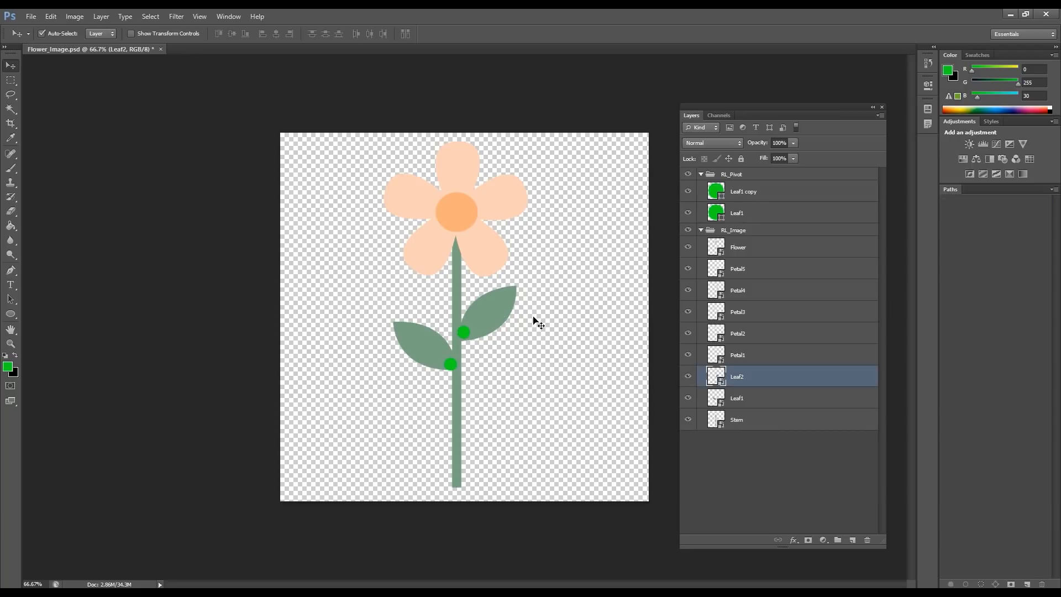
{"action": "double_click", "coordinate": [742, 377]}
{"action": "key", "text": "ctrl+c"}
{"action": "double_click", "coordinate": [742, 192]}
{"action": "key", "text": "ctrl+v"}
{"action": "key", "text": "Return"}
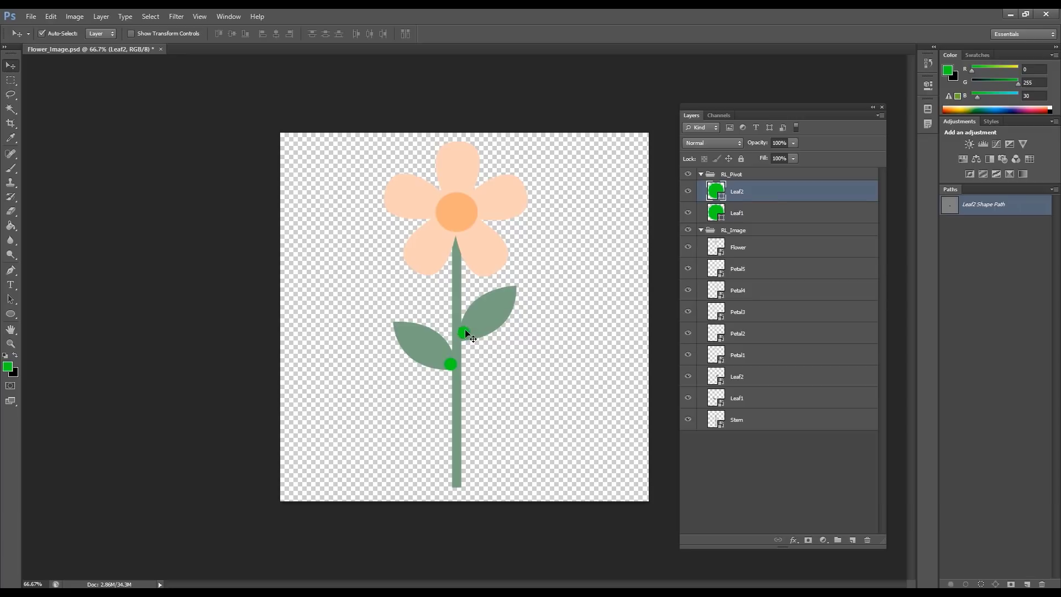
Step: Place a copy of the Leaf2 pivot circle at the stem's lower end and name its layer Dummy
{"action": "left_click_drag", "start_coordinate": [467, 333], "coordinate": [457, 485]}
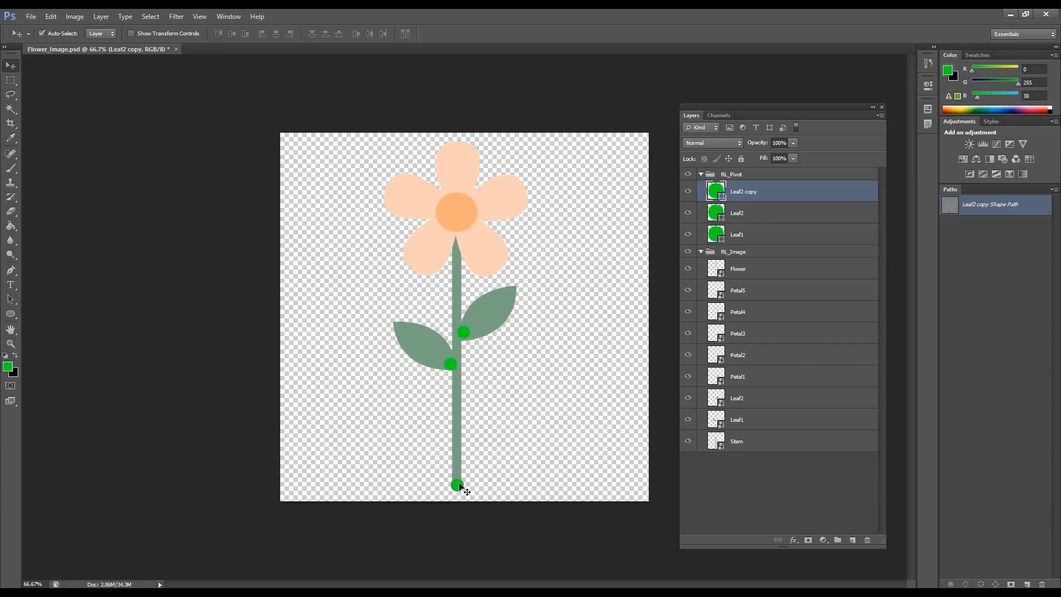
{"action": "double_click", "coordinate": [744, 192]}
{"action": "type", "text": "Dummy"}
{"action": "key", "text": "Return"}
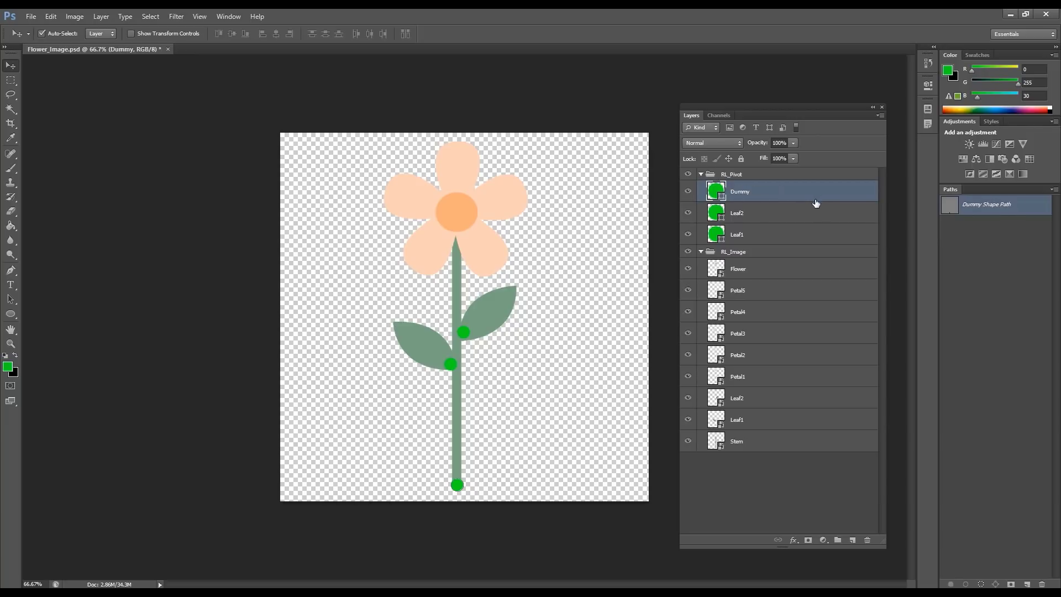
Step: Select the upper leaf's pivot circle, the flower centre and the petals on the canvas to check which layer each belongs to
{"action": "left_click", "coordinate": [466, 334]}
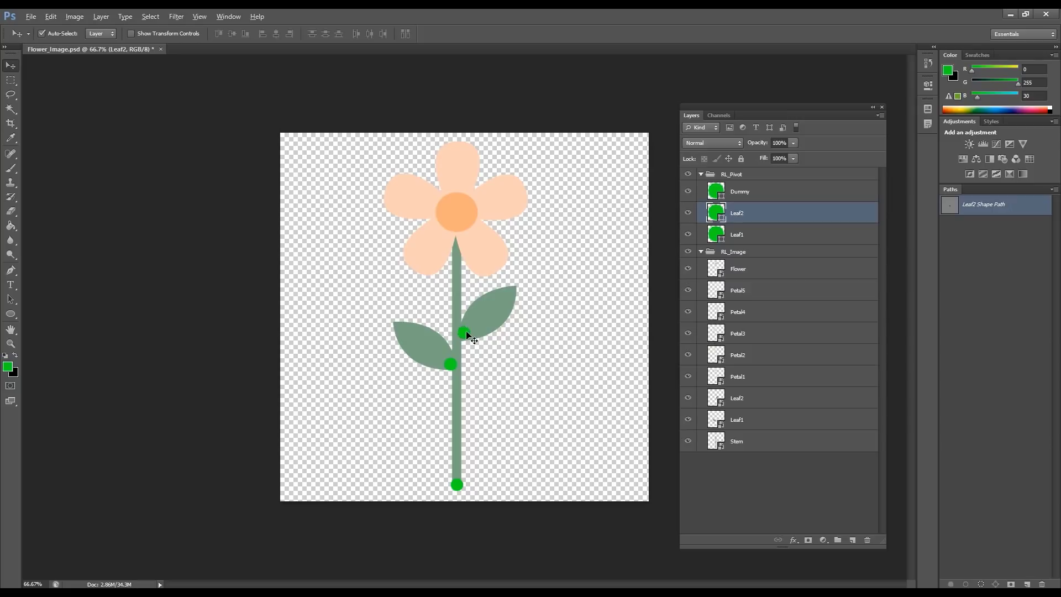
{"action": "left_click", "coordinate": [457, 219]}
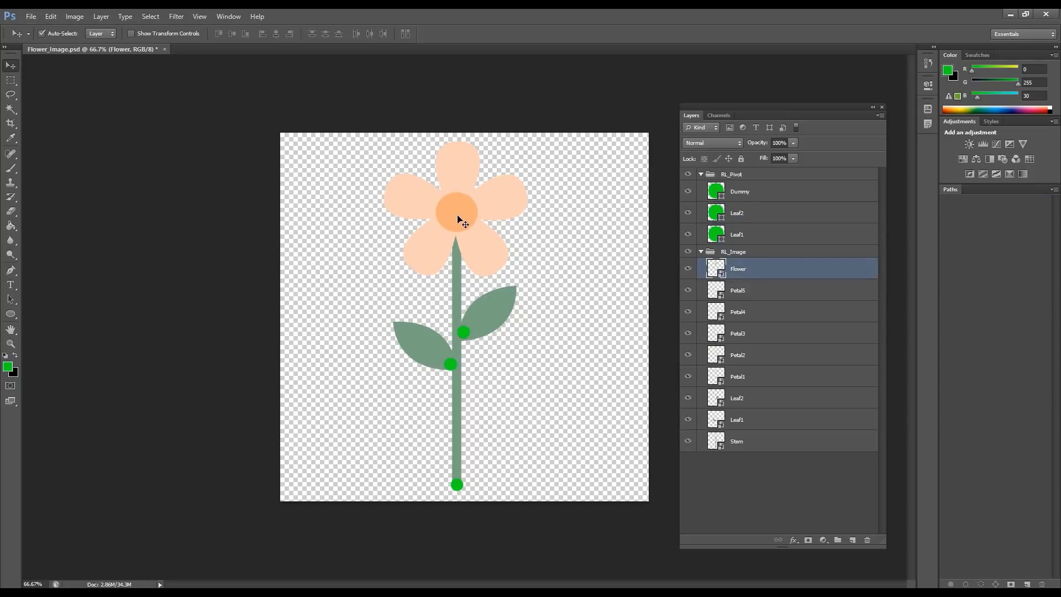
{"action": "left_click", "coordinate": [458, 167]}
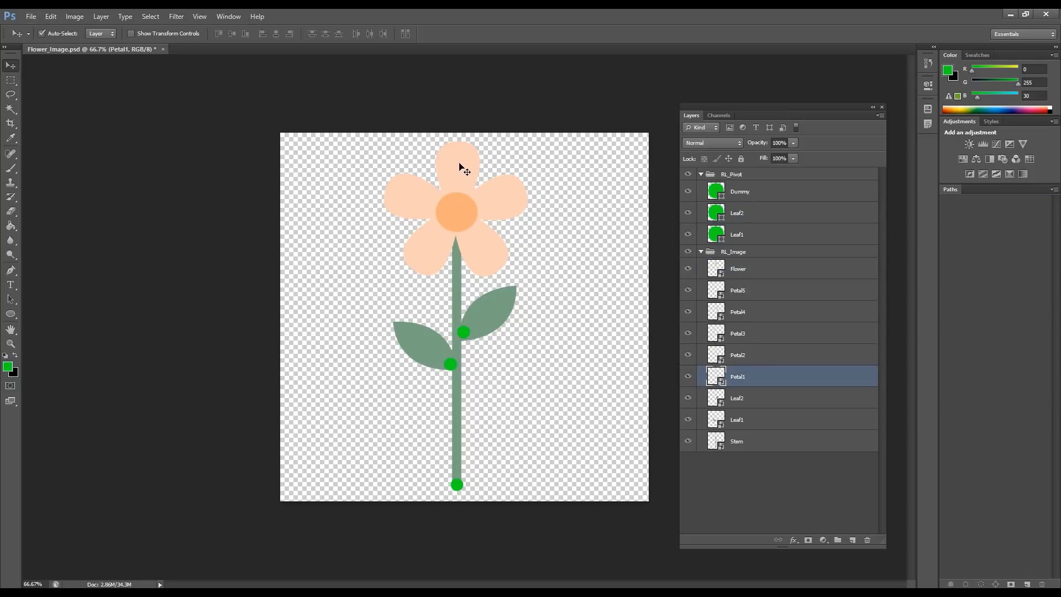
{"action": "left_click", "coordinate": [499, 208]}
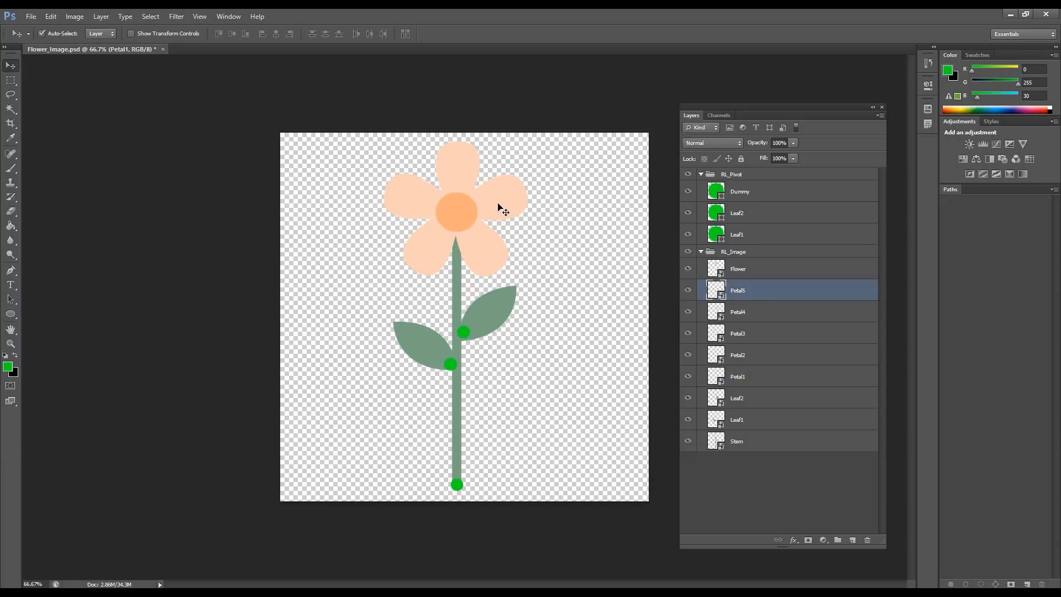
{"action": "left_click", "coordinate": [491, 250]}
{"action": "left_click", "coordinate": [449, 249]}
{"action": "left_click", "coordinate": [426, 201]}
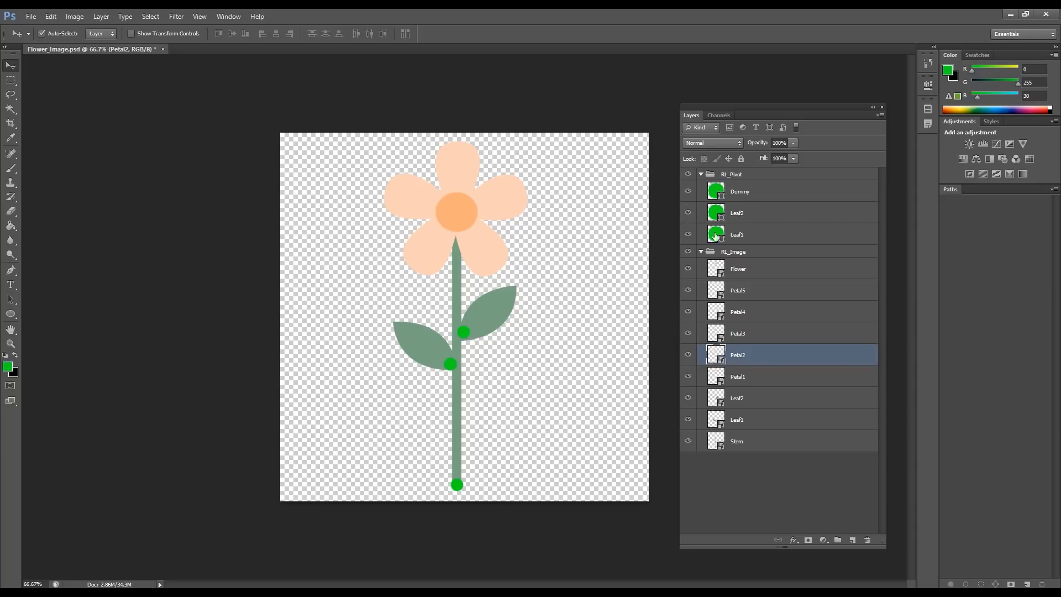
Step: Place a copy of the Leaf2 pivot circle at the centre of the flower
{"action": "left_click", "coordinate": [745, 192]}
{"action": "left_click", "coordinate": [464, 334]}
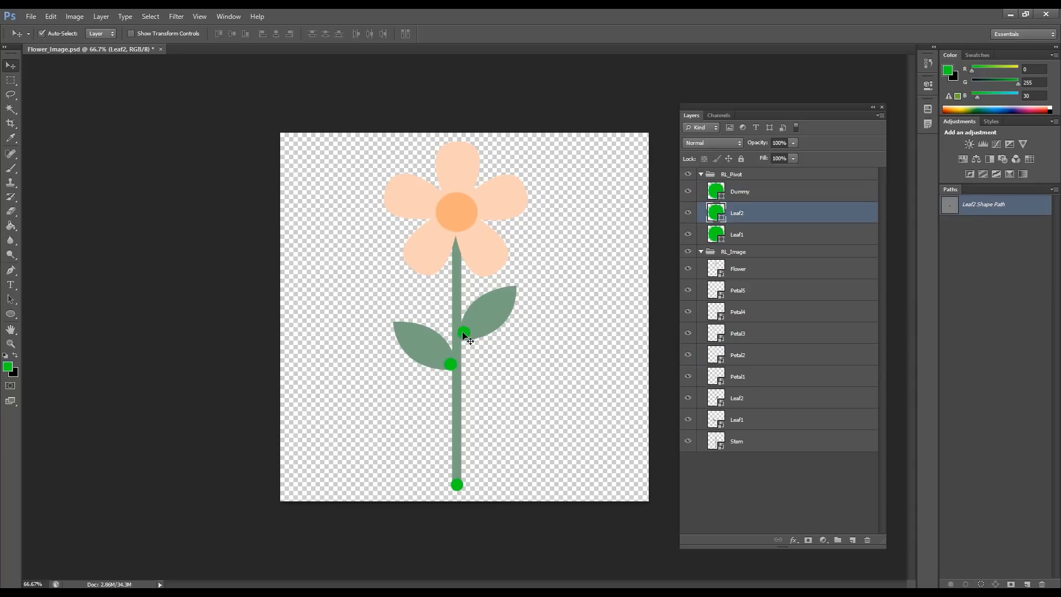
{"action": "left_click_drag", "start_coordinate": [464, 334], "coordinate": [561, 211]}
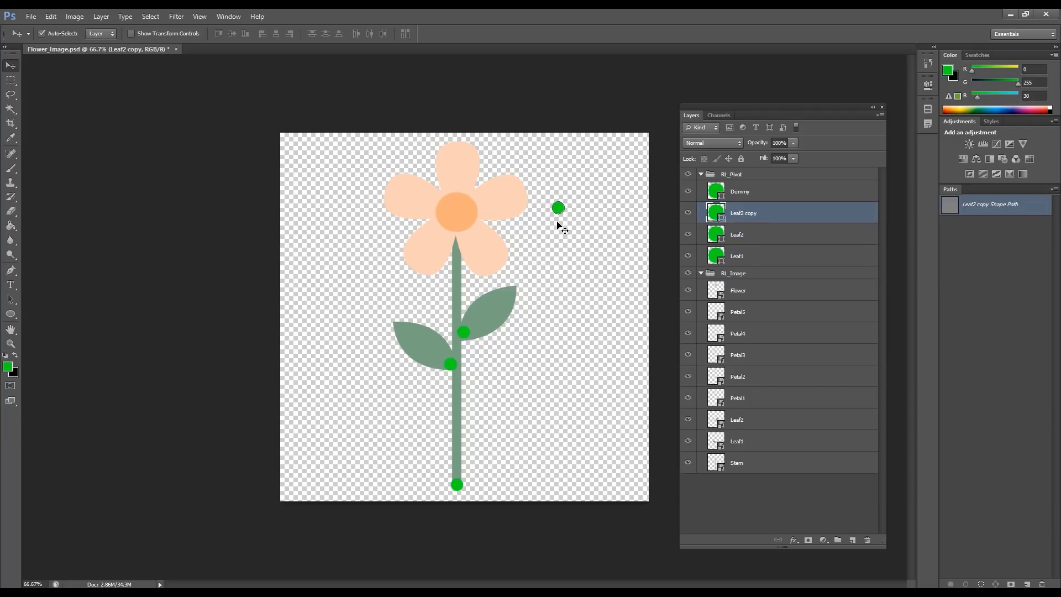
{"action": "left_click_drag", "start_coordinate": [559, 208], "coordinate": [457, 208]}
{"action": "left_click", "coordinate": [460, 202]}
{"action": "left_click_drag", "start_coordinate": [460, 199], "coordinate": [472, 207]}
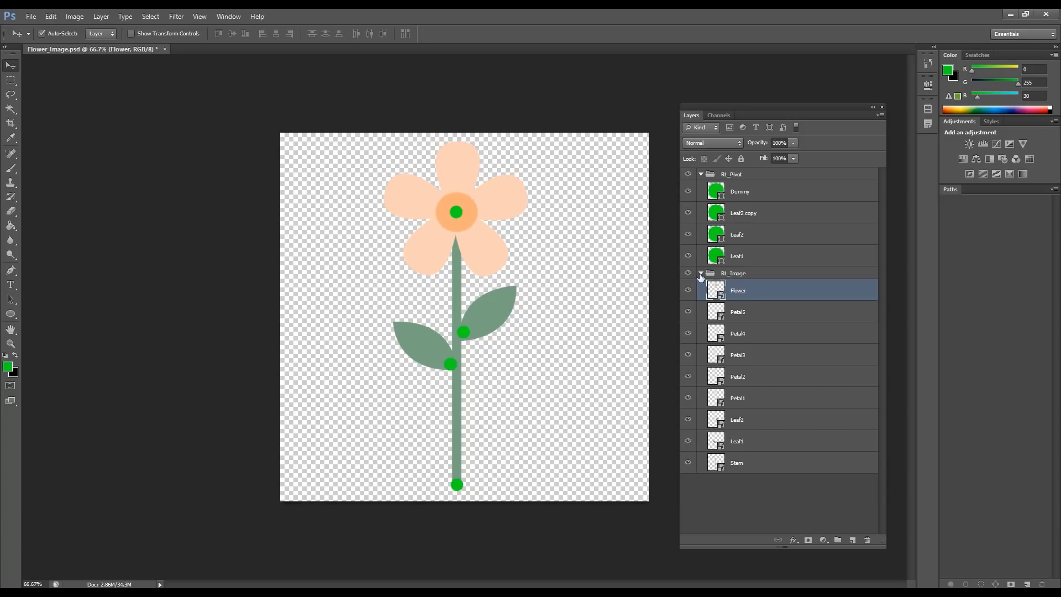
Step: Rename the copied circle's layer Flower to match the flower centre's layer in RL_Image
{"action": "double_click", "coordinate": [740, 291]}
{"action": "double_click", "coordinate": [743, 213]}
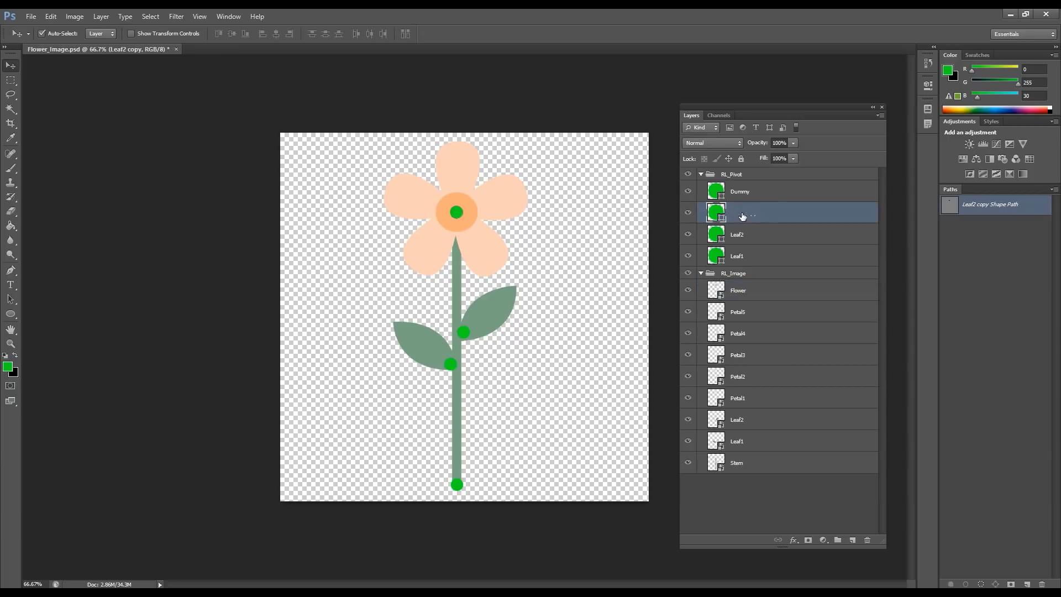
{"action": "type", "text": "Flower"}
{"action": "left_click", "coordinate": [716, 214]}
Step: Place five copies of the Flower pivot circle in the empty area beside the flower and move their layers above Dummy in RL_Pivot
{"action": "left_click_drag", "start_coordinate": [460, 215], "coordinate": [573, 316]}
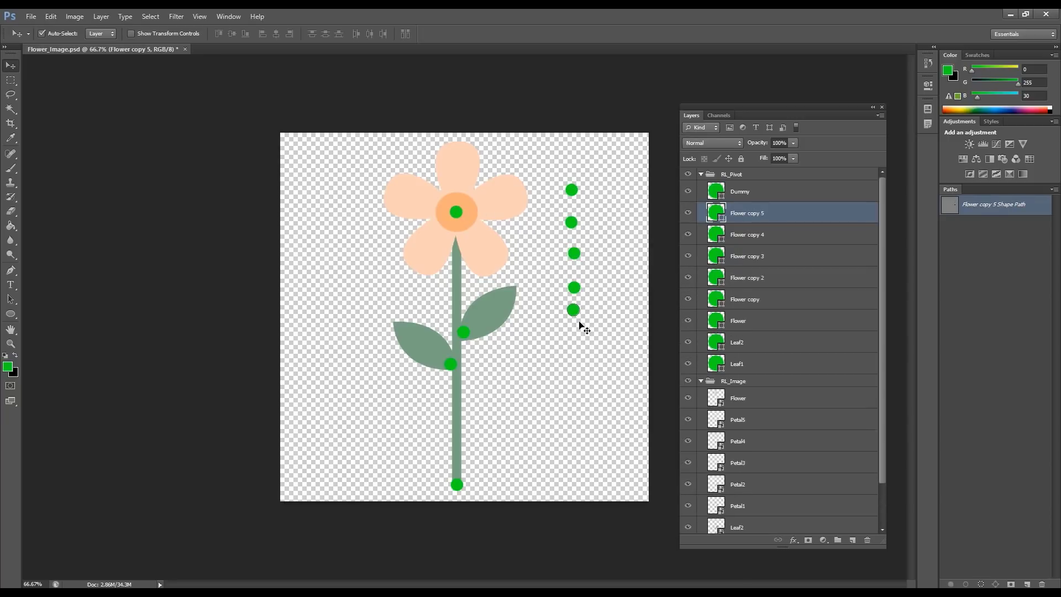
{"action": "left_click", "coordinate": [763, 298]}
{"action": "left_click", "coordinate": [772, 213], "text": "shift"}
{"action": "left_click_drag", "start_coordinate": [773, 214], "coordinate": [771, 183]}
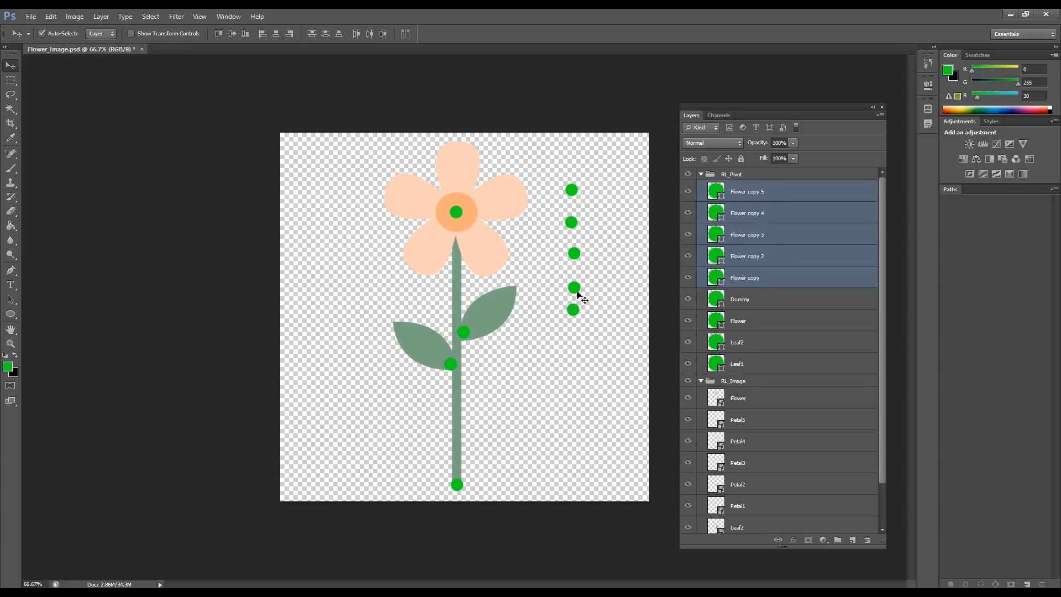
Step: Rename the Flower copy pivot layer Petal1, following the petal layer naming in RL_Image
{"action": "left_click", "coordinate": [487, 259]}
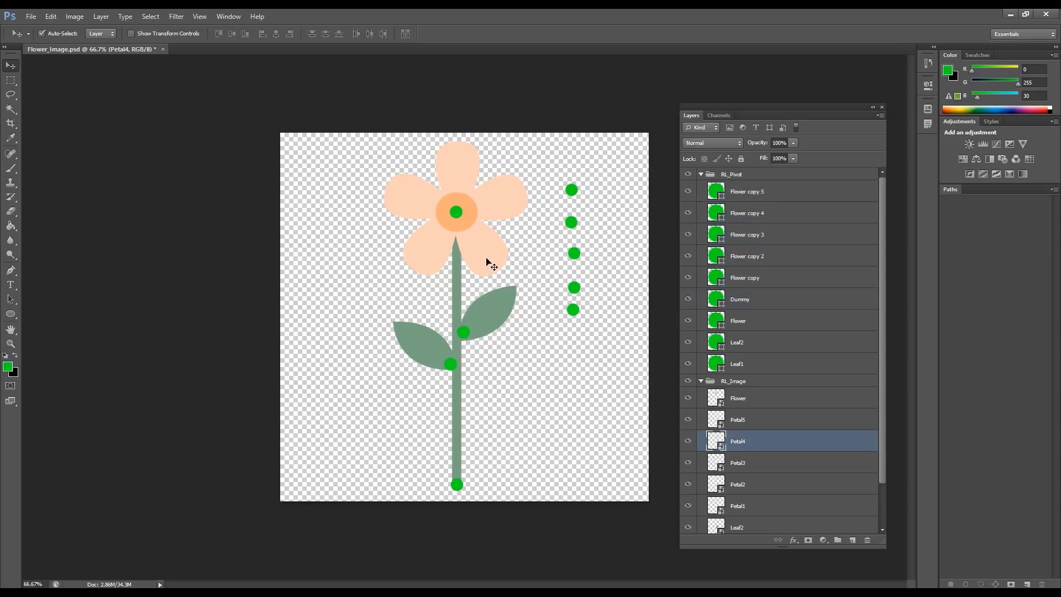
{"action": "double_click", "coordinate": [741, 441]}
{"action": "left_click", "coordinate": [576, 191]}
{"action": "double_click", "coordinate": [742, 277]}
{"action": "key", "text": "ctrl+v"}
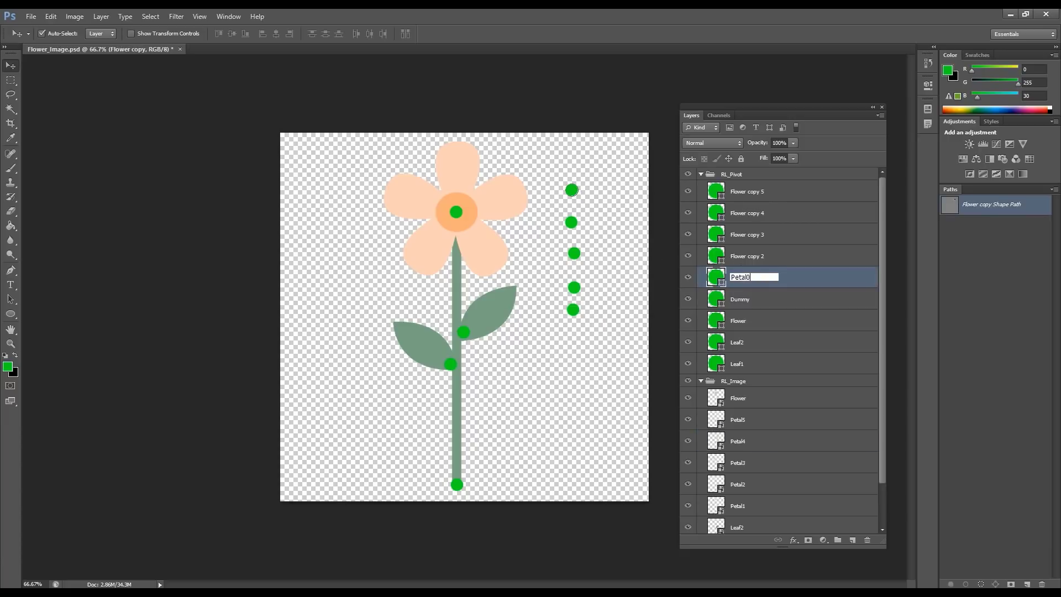
{"action": "key", "text": "Return"}
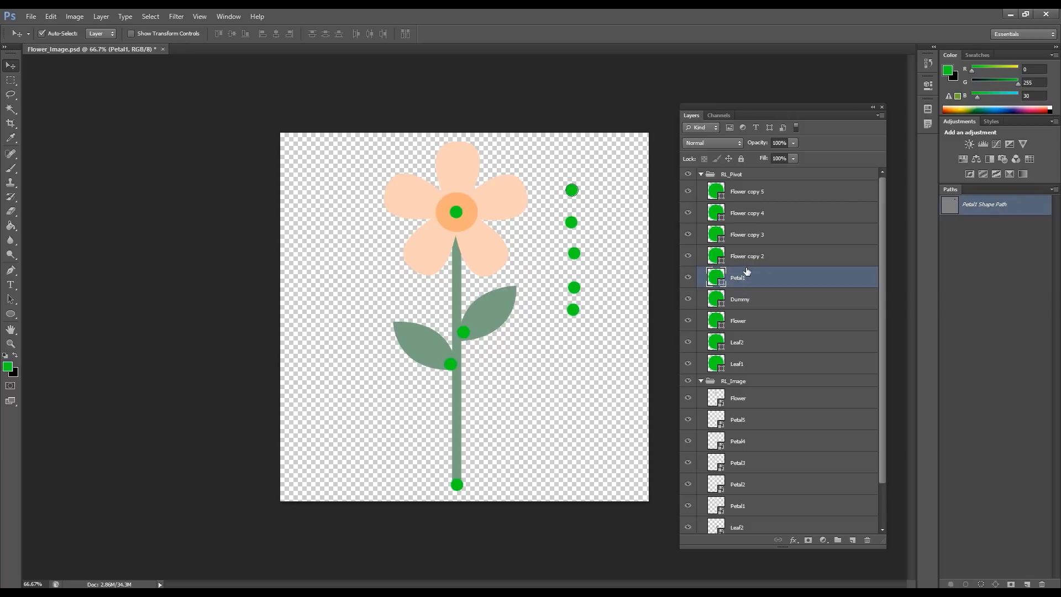
Step: Rename the Flower copy 2 and Flower copy 3 pivot layers Petal2 and Petal3
{"action": "double_click", "coordinate": [751, 256]}
{"action": "key", "text": "ctrl+v"}
{"action": "key", "text": "Return"}
{"action": "double_click", "coordinate": [760, 236]}
{"action": "key", "text": "ctrl+v"}
{"action": "type", "text": "l3"}
{"action": "key", "text": "Return"}
Step: Rename the Flower copy 4 and Flower copy 5 pivot layers Petal4 and Petal5
{"action": "double_click", "coordinate": [762, 213]}
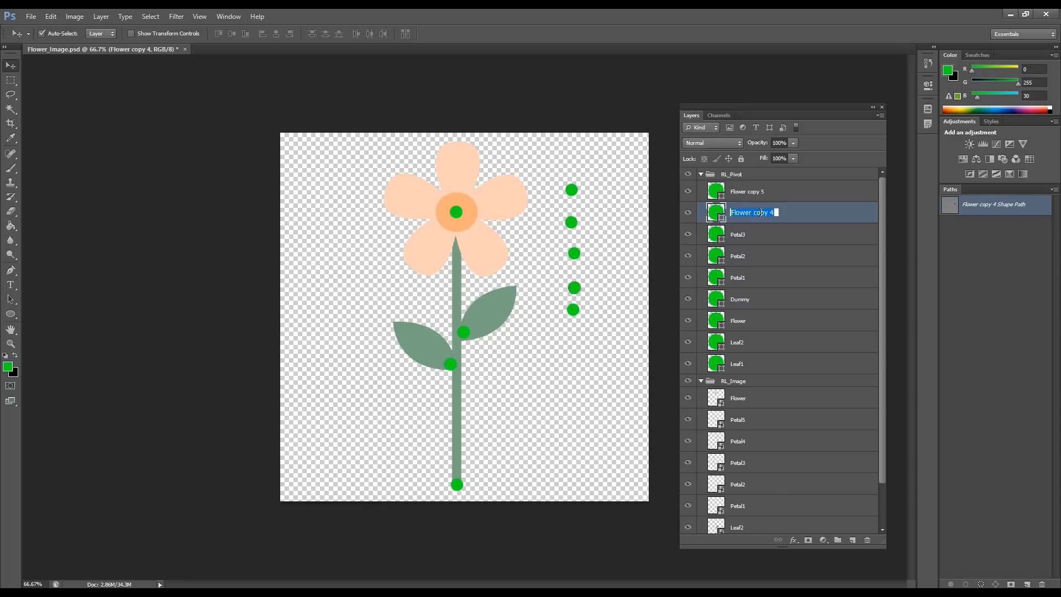
{"action": "key", "text": "ctrl+v"}
{"action": "key", "text": "Return"}
{"action": "double_click", "coordinate": [758, 193]}
{"action": "key", "text": "ctrl+v"}
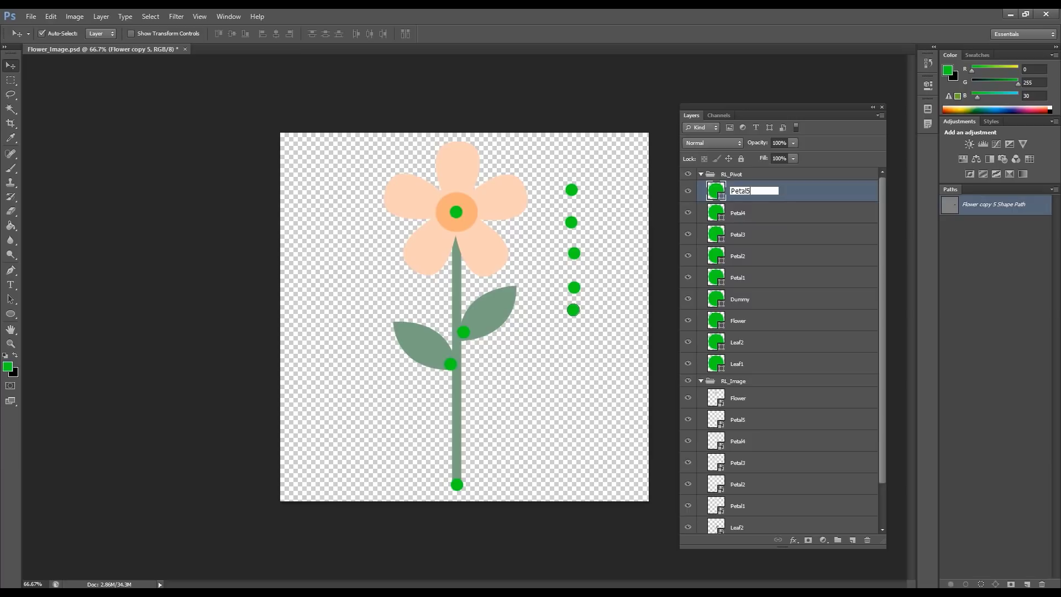
{"action": "key", "text": "Return"}
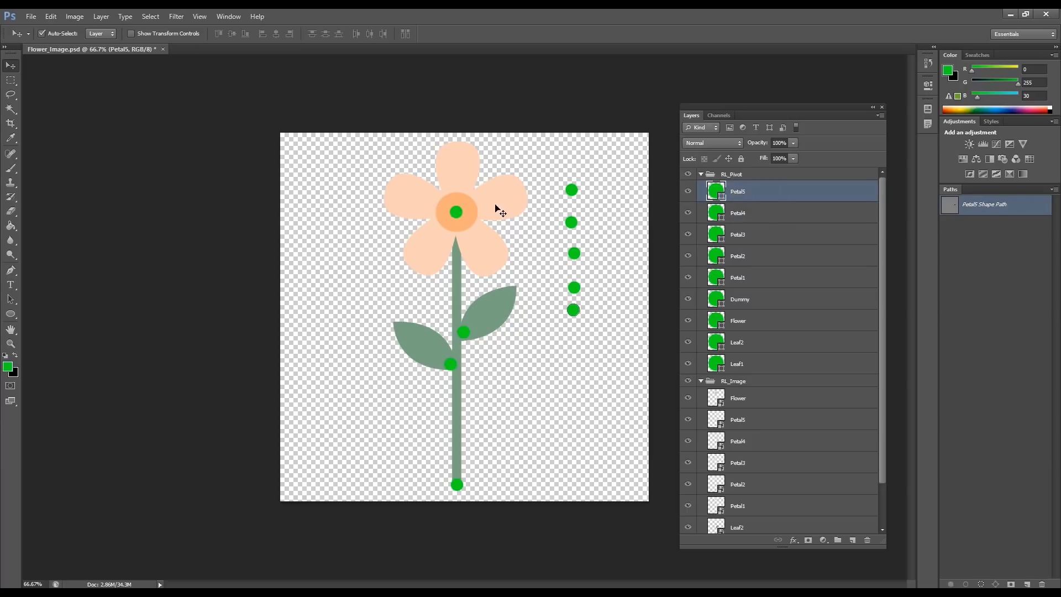
Step: Try rotating the uppermost petal with Free Transform to test where its pivot belongs
{"action": "left_click", "coordinate": [463, 162]}
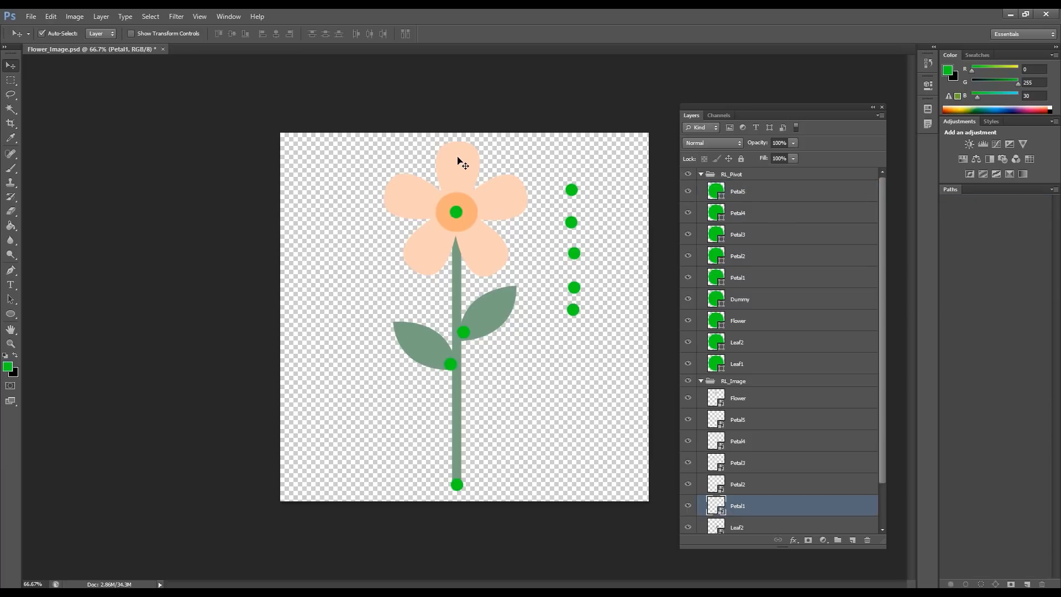
{"action": "key", "text": "ctrl+t"}
{"action": "left_click_drag", "start_coordinate": [458, 176], "coordinate": [490, 242]}
{"action": "key", "text": "Escape"}
Step: Align the five petal pivot circles and the Flower circle by vertical and horizontal centres, and place the stack on the flower's centre
{"action": "left_click_drag", "start_coordinate": [552, 142], "coordinate": [607, 336]}
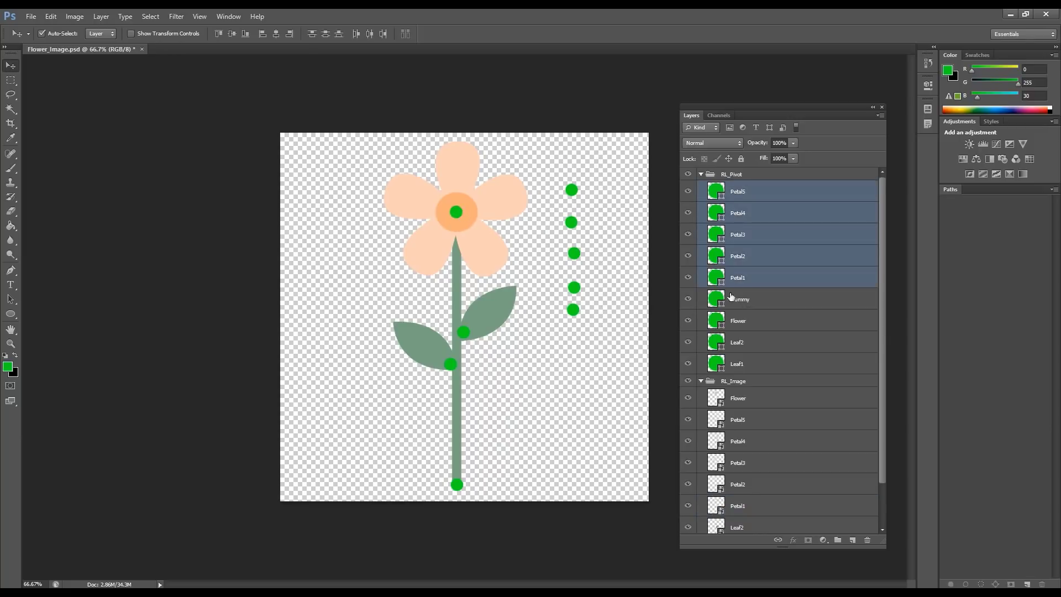
{"action": "left_click", "coordinate": [456, 212], "text": "shift"}
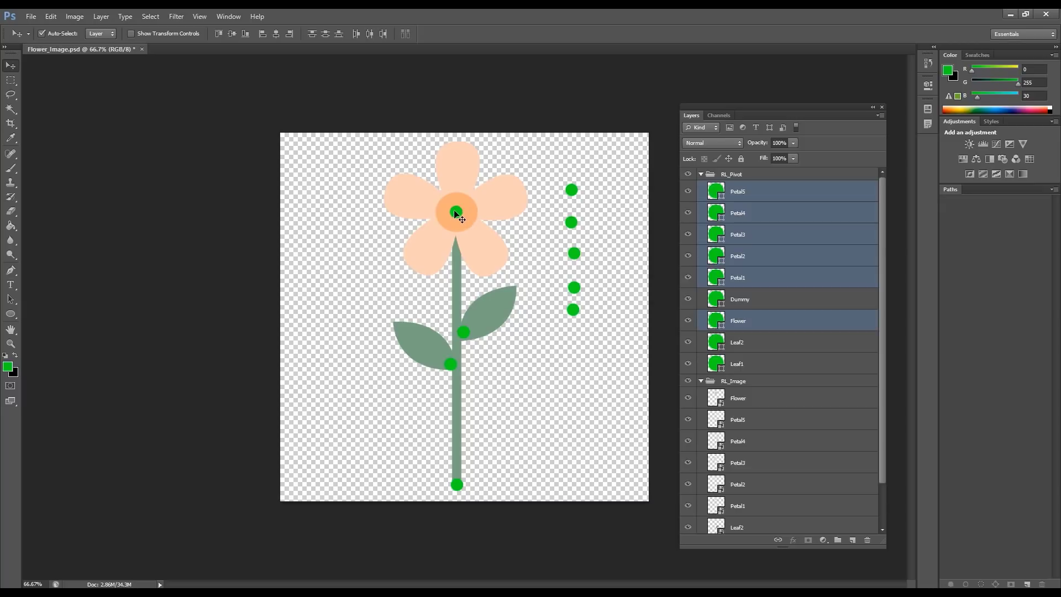
{"action": "left_click", "coordinate": [233, 34]}
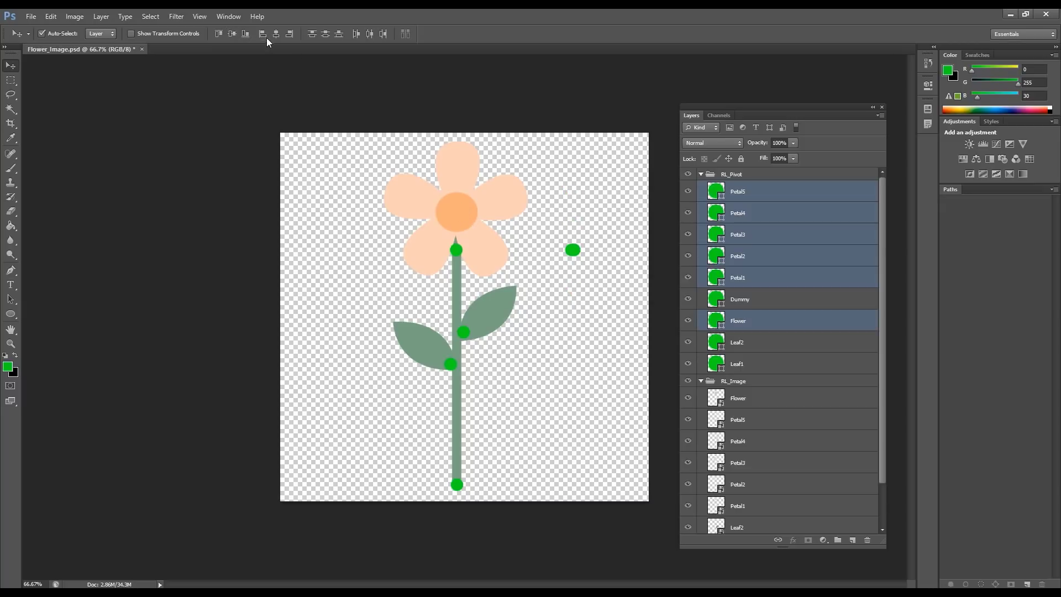
{"action": "left_click", "coordinate": [276, 35]}
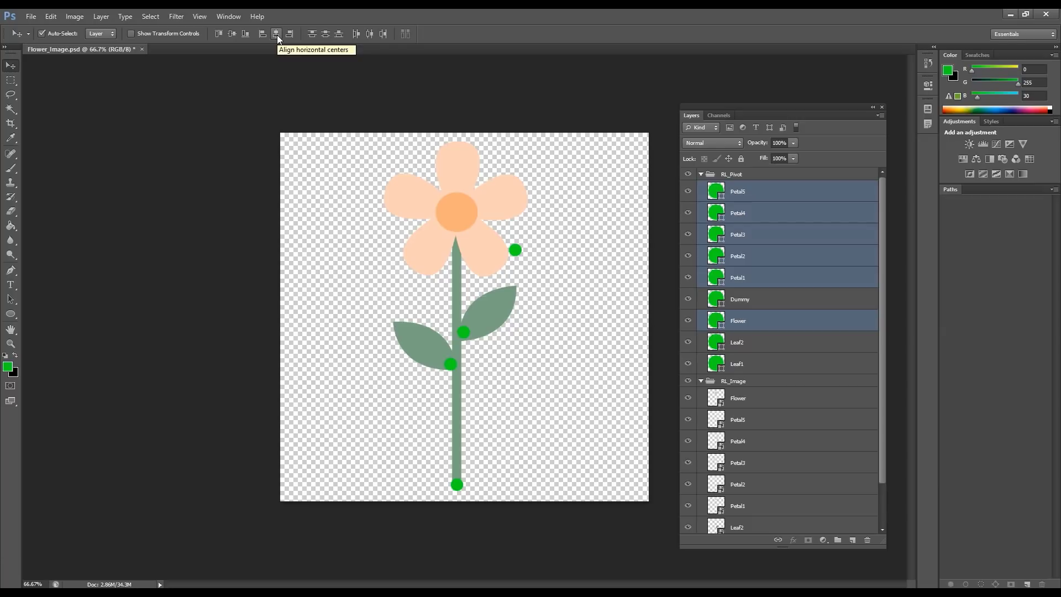
{"action": "left_click_drag", "start_coordinate": [515, 253], "coordinate": [457, 214]}
{"action": "left_click", "coordinate": [576, 234]}
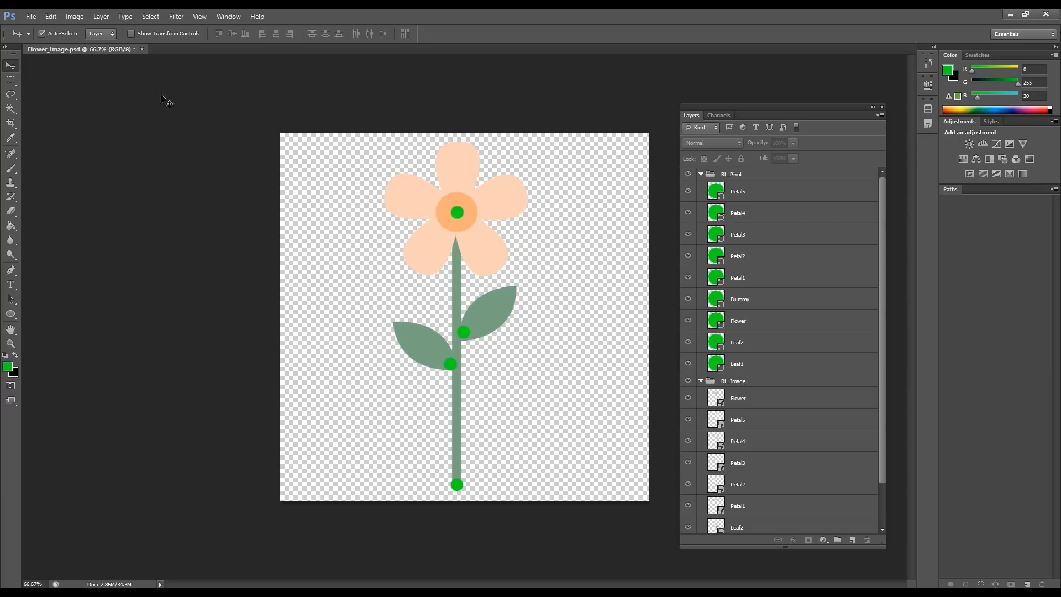
Step: Save the flower PSD with its pivot circles
{"action": "left_click", "coordinate": [34, 15]}
{"action": "left_click", "coordinate": [51, 139]}
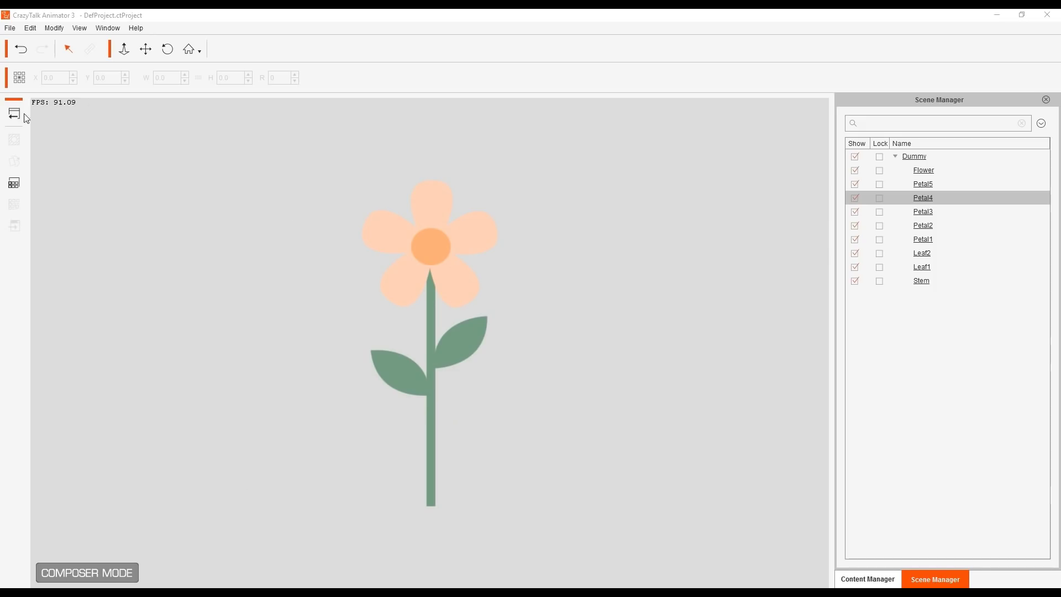
Step: Switch to CrazyTalk Animator 3, leave Composer mode and start a new project without saving the current one
{"action": "left_click", "coordinate": [14, 114]}
{"action": "left_click", "coordinate": [407, 383]}
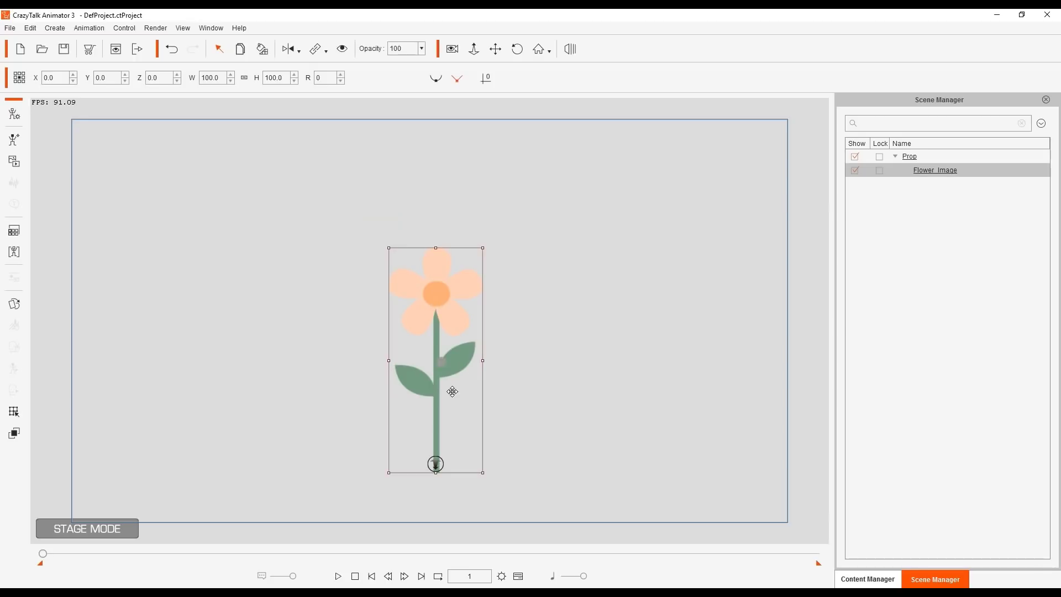
{"action": "left_click", "coordinate": [20, 48]}
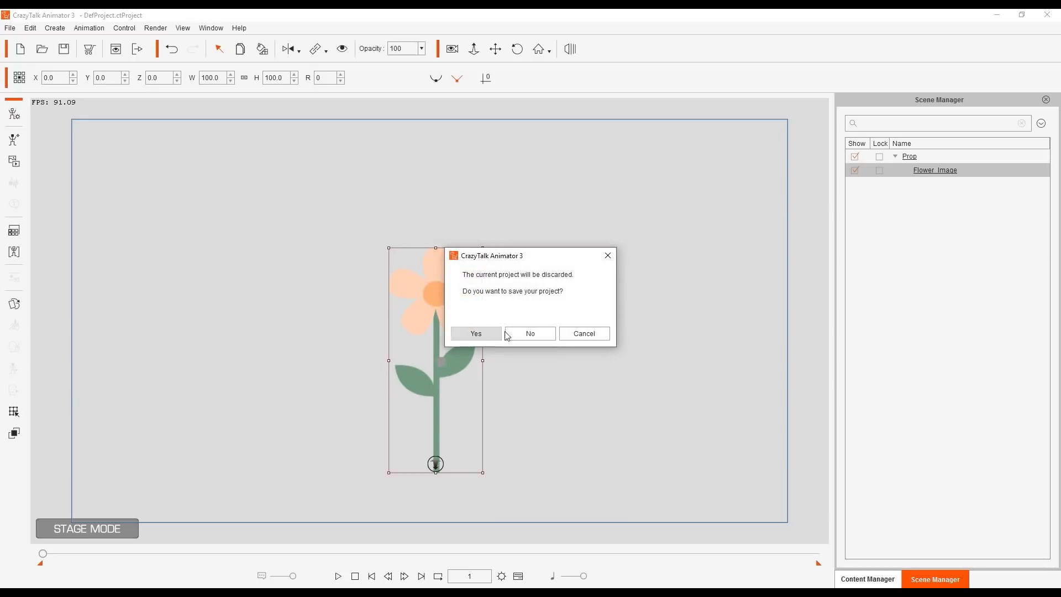
{"action": "left_click", "coordinate": [531, 334]}
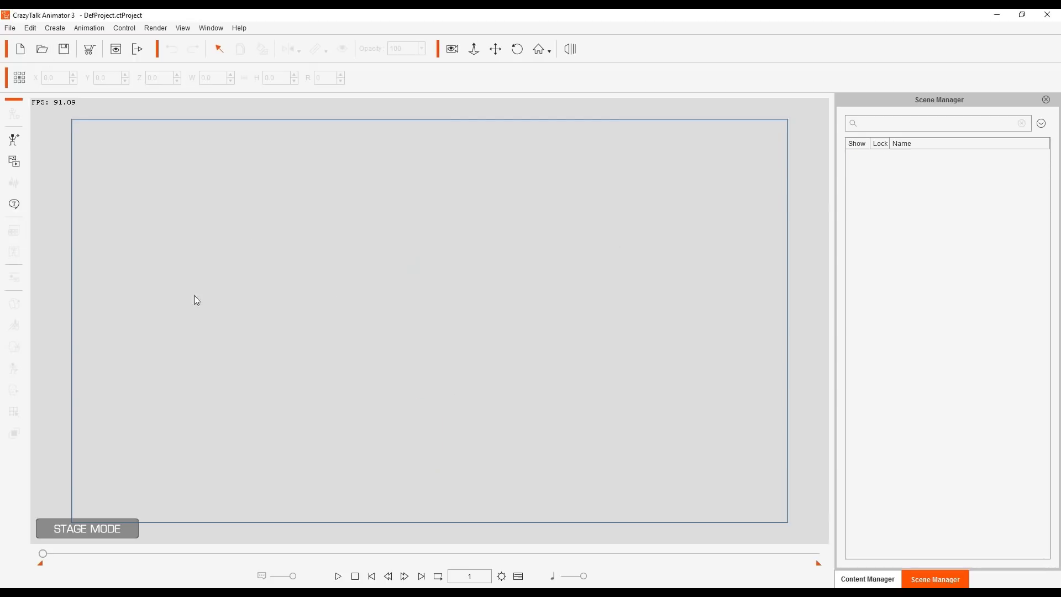
Step: Import Flower_Image.psd as a prop
{"action": "left_click", "coordinate": [16, 163]}
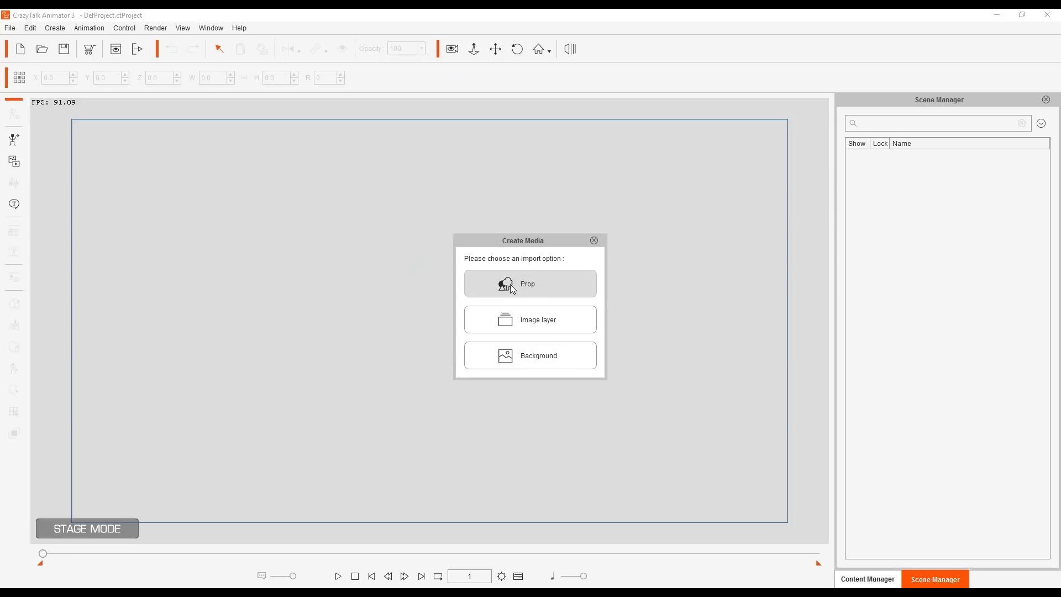
{"action": "left_click", "coordinate": [575, 286]}
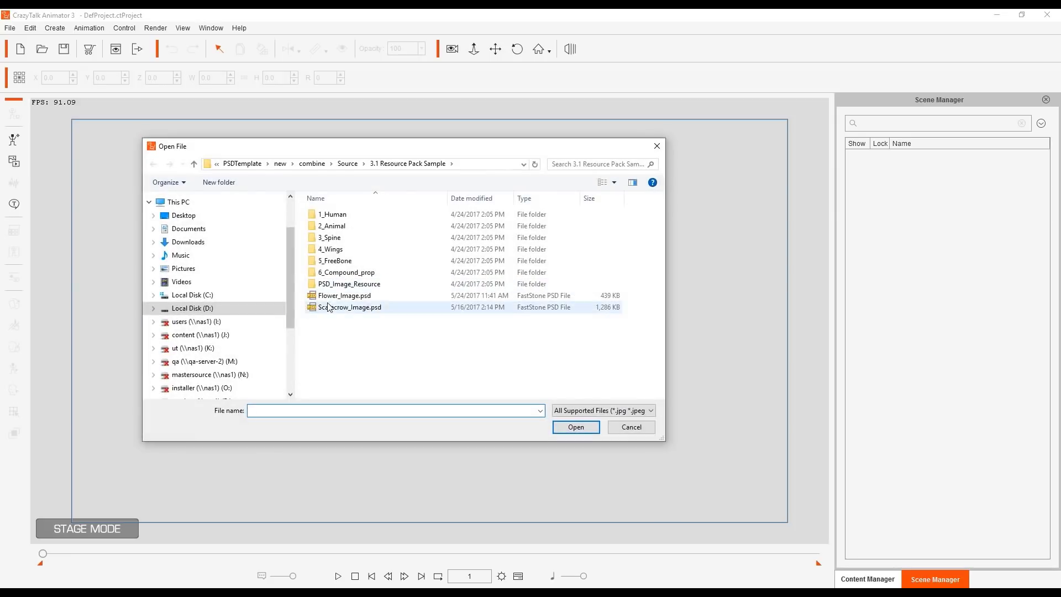
{"action": "double_click", "coordinate": [335, 296]}
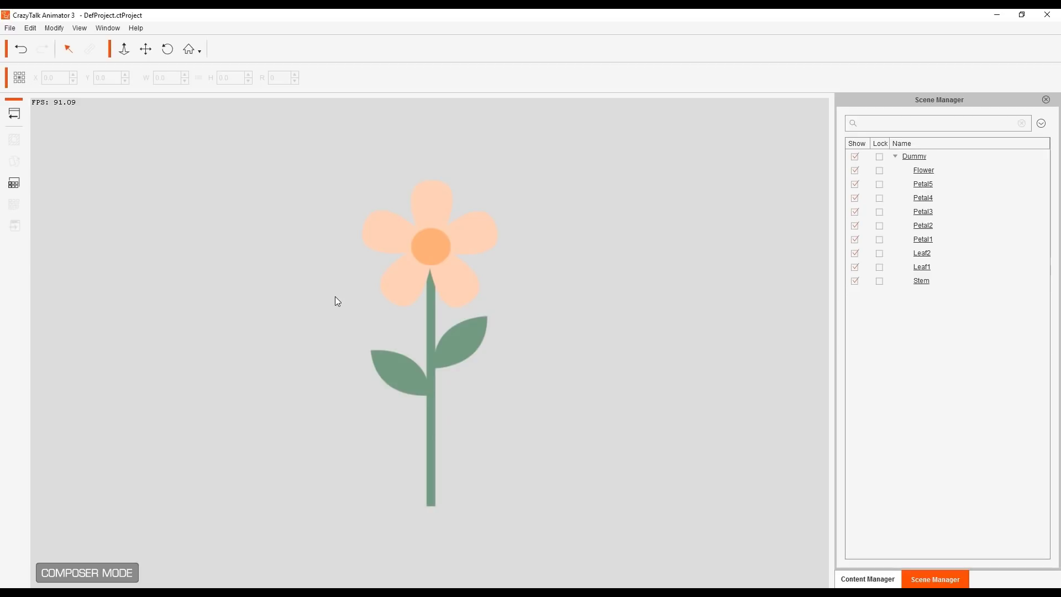
Step: Try rotating Petal3 and Petal2 around their pivots, undoing each rotation
{"action": "left_click", "coordinate": [417, 284]}
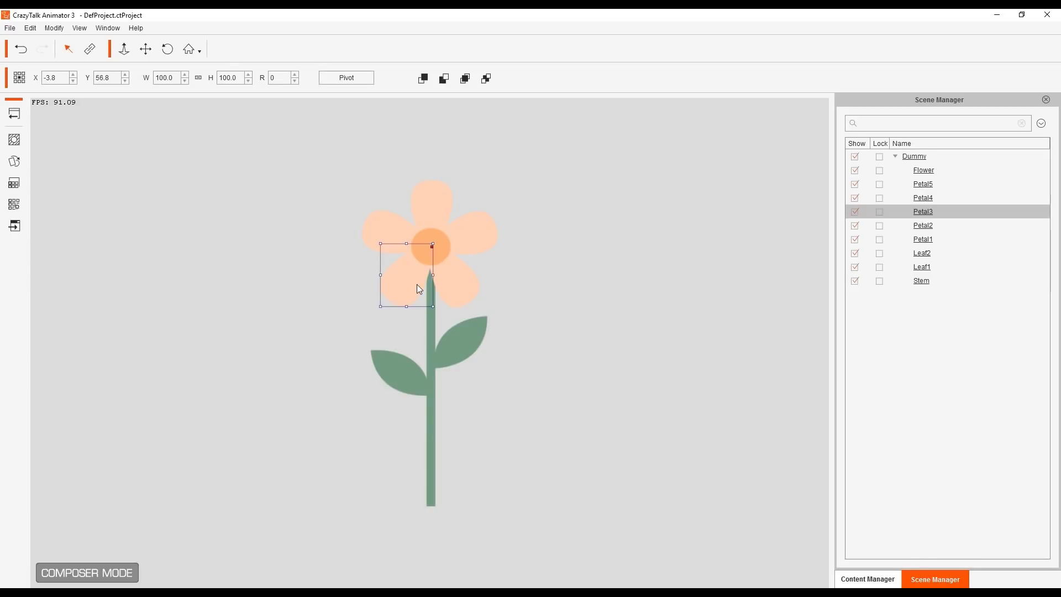
{"action": "mouse_move", "coordinate": [395, 327]}
{"action": "left_mouse_down"}
{"action": "mouse_move", "coordinate": [384, 322]}
{"action": "mouse_move", "coordinate": [392, 310]}
{"action": "left_mouse_up"}
{"action": "key", "text": "ctrl+z"}
{"action": "left_click", "coordinate": [387, 215]}
{"action": "left_click_drag", "start_coordinate": [380, 201], "coordinate": [359, 217]}
{"action": "key", "text": "ctrl+z"}
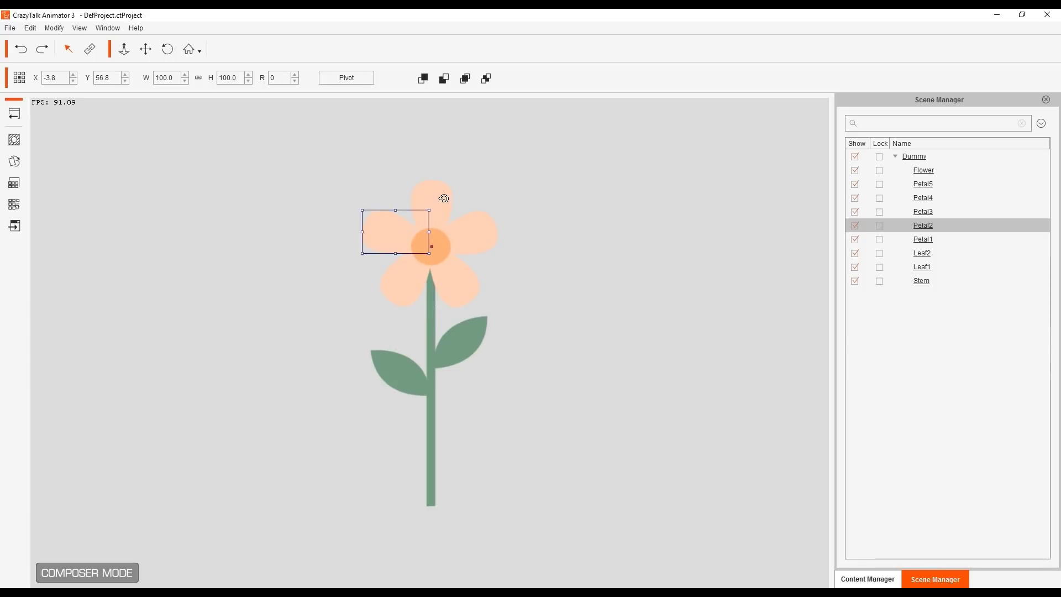
Step: Try rotating Petal1, Petal5 and Petal4 around the flower's centre, undoing each rotation
{"action": "left_click", "coordinate": [442, 196]}
{"action": "left_click_drag", "start_coordinate": [450, 171], "coordinate": [519, 248]}
{"action": "key", "text": "ctrl+z"}
{"action": "left_click", "coordinate": [487, 233]}
{"action": "key", "text": "ctrl+z"}
{"action": "left_click", "coordinate": [469, 293]}
{"action": "key", "text": "ctrl+z"}
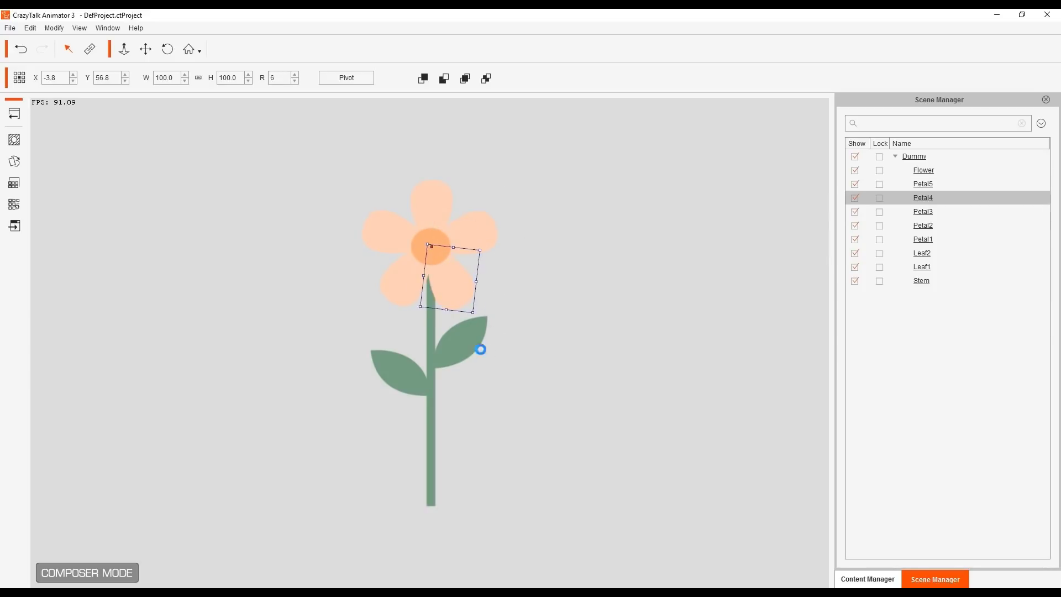
Step: Try rotating Leaf2 and Leaf1 around their stem joints, undoing each rotation
{"action": "left_click", "coordinate": [479, 341]}
{"action": "left_click_drag", "start_coordinate": [495, 304], "coordinate": [505, 355]}
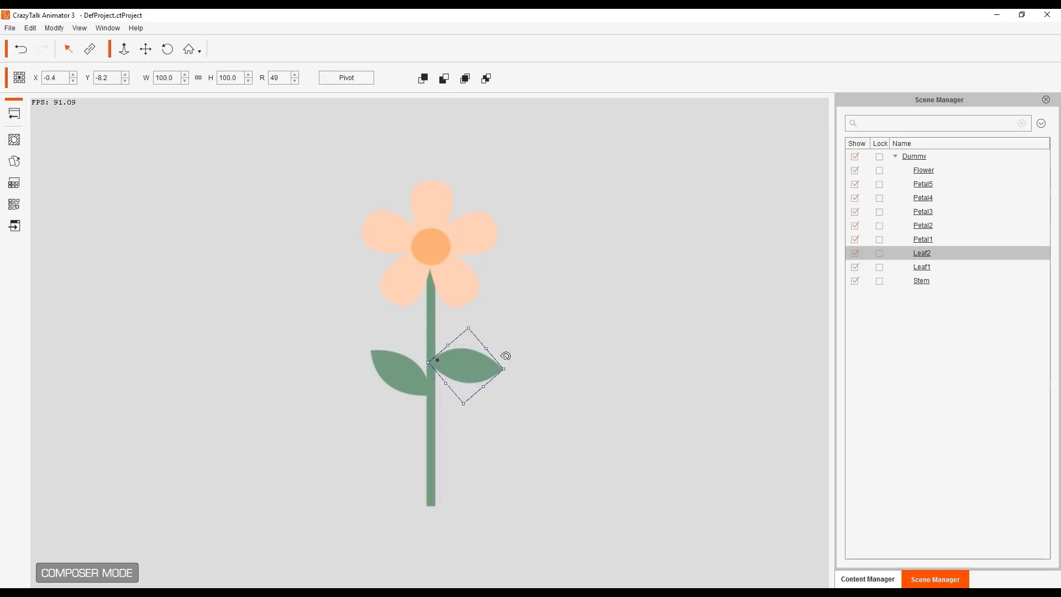
{"action": "key", "text": "ctrl+z"}
{"action": "left_click", "coordinate": [404, 361]}
{"action": "left_click_drag", "start_coordinate": [367, 338], "coordinate": [363, 346]}
{"action": "key", "text": "ctrl+z"}
Step: Try rotating the whole flower by its Dummy root around the base of the stem, and undo the rotation
{"action": "left_click", "coordinate": [884, 158]}
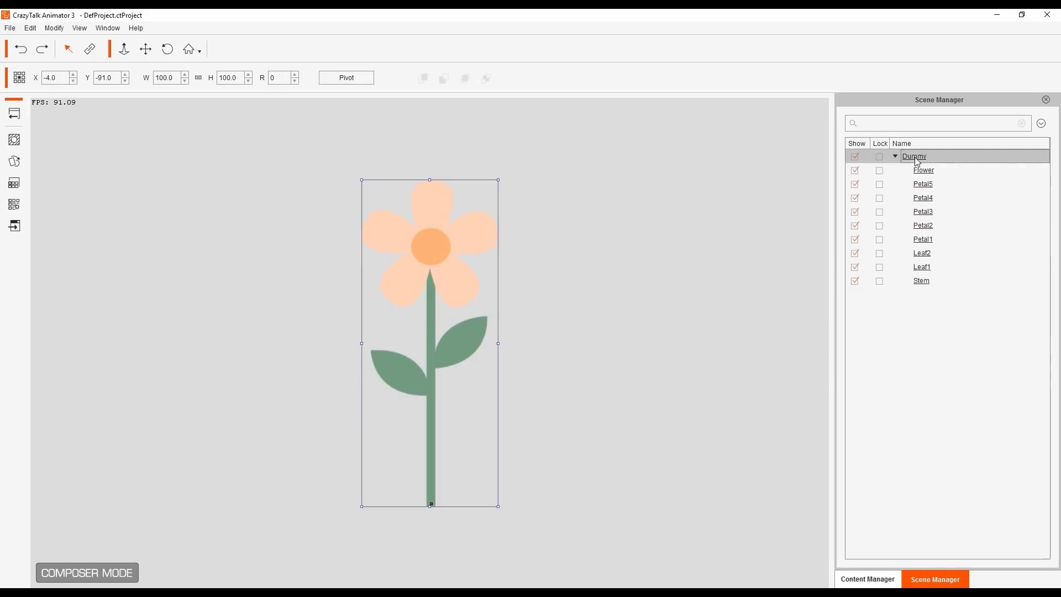
{"action": "mouse_move", "coordinate": [507, 497]}
{"action": "left_mouse_down"}
{"action": "mouse_move", "coordinate": [476, 483]}
{"action": "mouse_move", "coordinate": [512, 512]}
{"action": "mouse_move", "coordinate": [508, 498]}
{"action": "left_mouse_up"}
{"action": "key", "text": "ctrl+z"}
{"action": "left_click", "coordinate": [541, 463]}
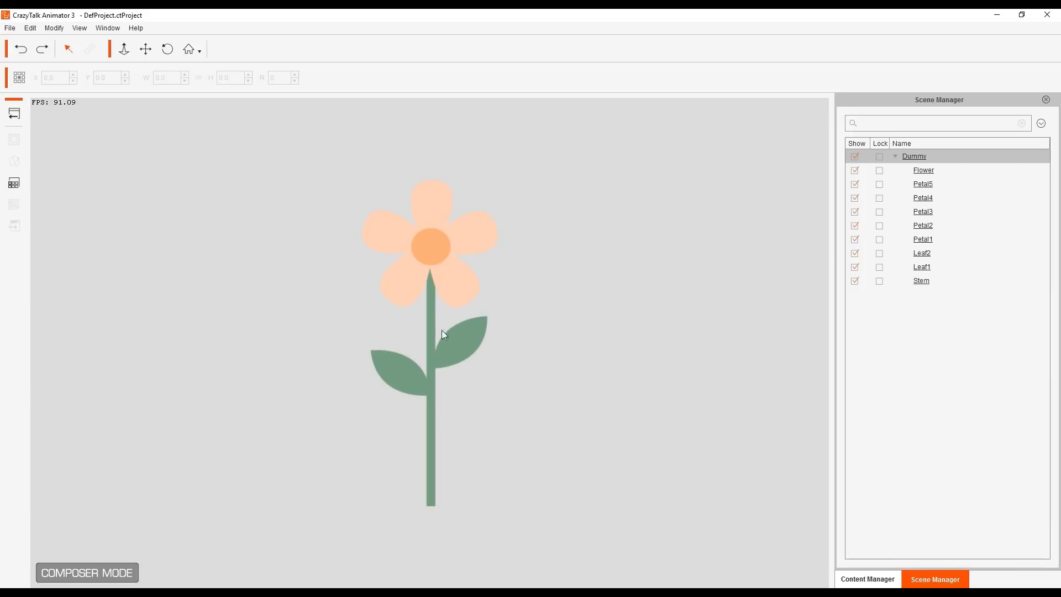
Step: Try rotating the round Flower centre around its own pivot, and undo the rotation
{"action": "left_click", "coordinate": [421, 370]}
{"action": "left_click", "coordinate": [433, 307]}
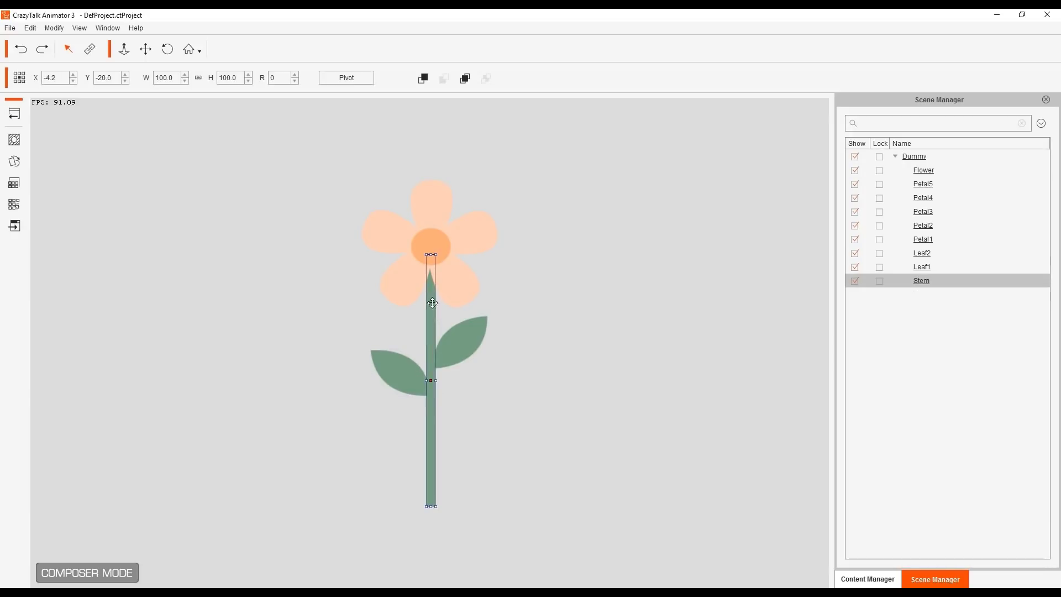
{"action": "left_click", "coordinate": [435, 232]}
{"action": "left_click_drag", "start_coordinate": [447, 219], "coordinate": [433, 272]}
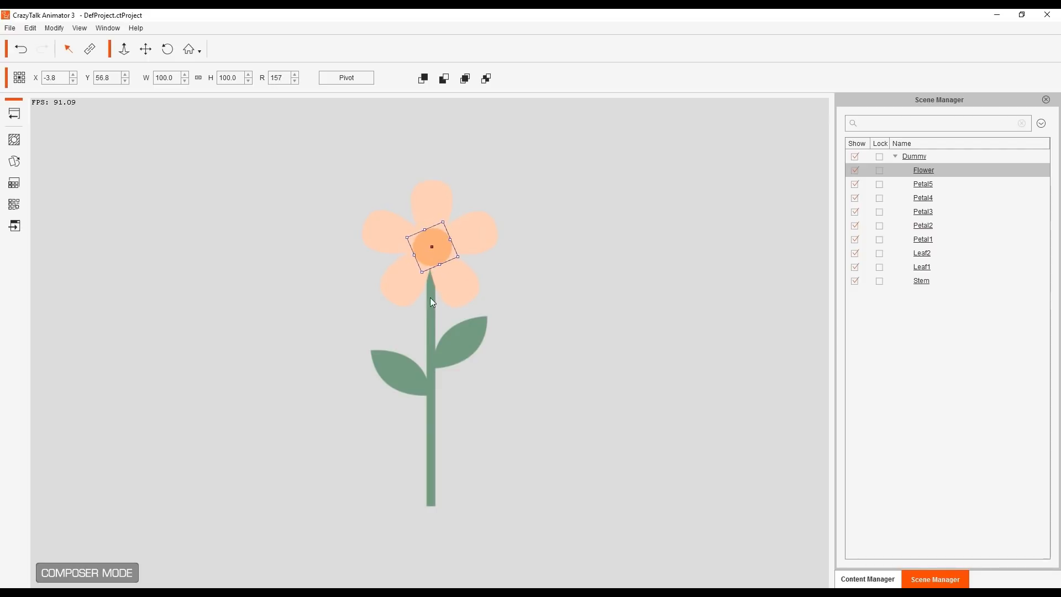
{"action": "key", "text": "ctrl+z"}
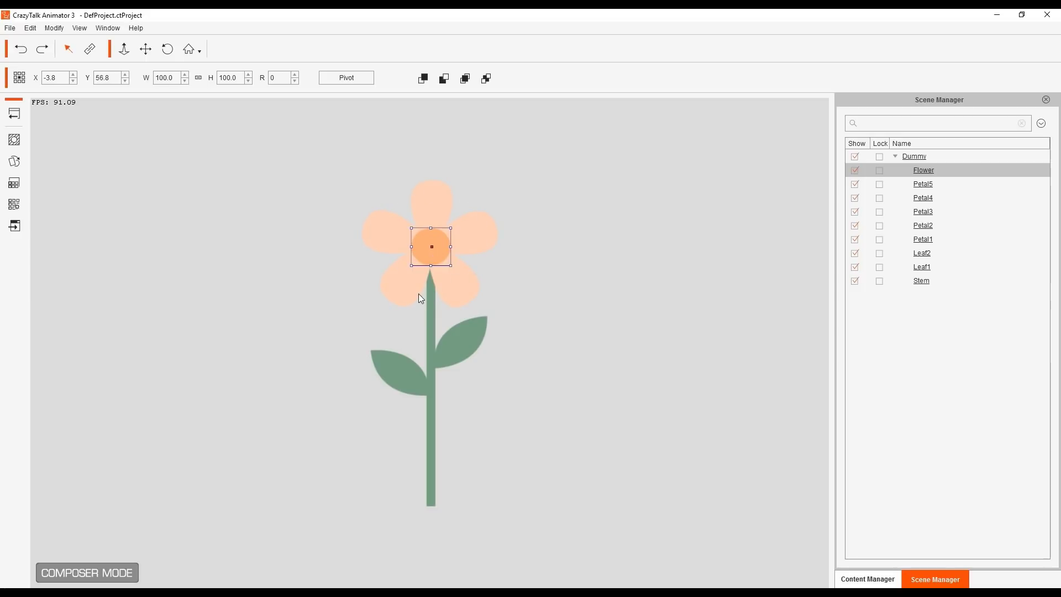
{"action": "left_click", "coordinate": [361, 301]}
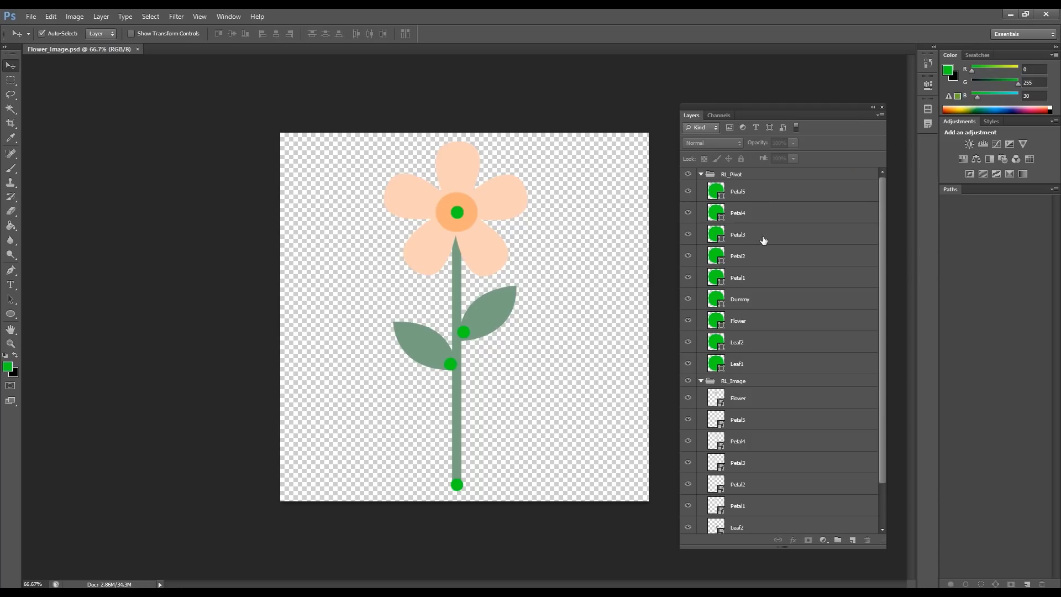
Step: Switch to Photoshop and examine the petal pivot layers in RL_Pivot against the flower's centre
{"action": "left_click", "coordinate": [699, 240]}
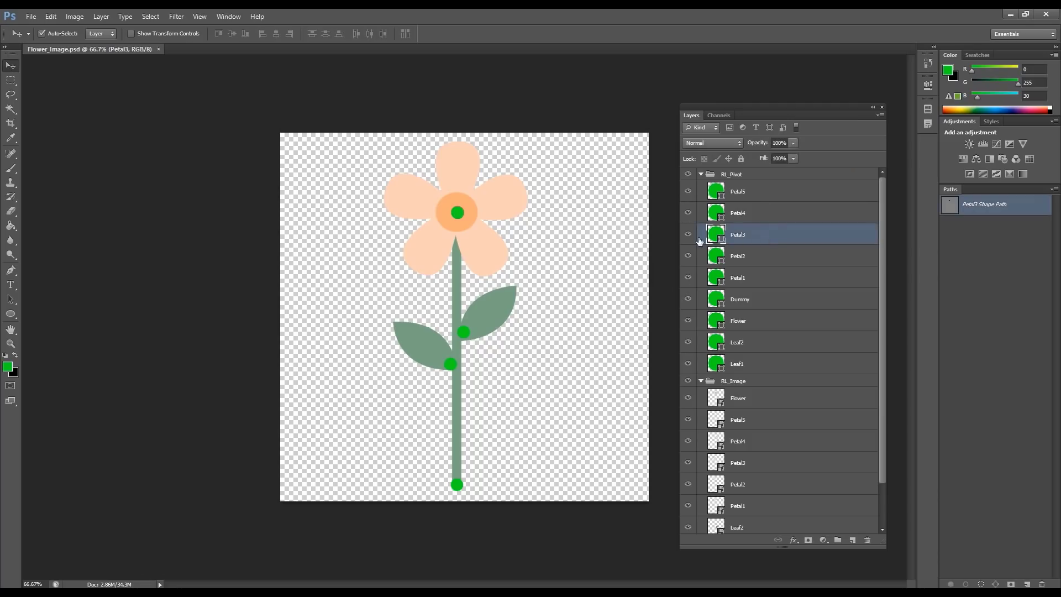
{"action": "left_click", "coordinate": [459, 214]}
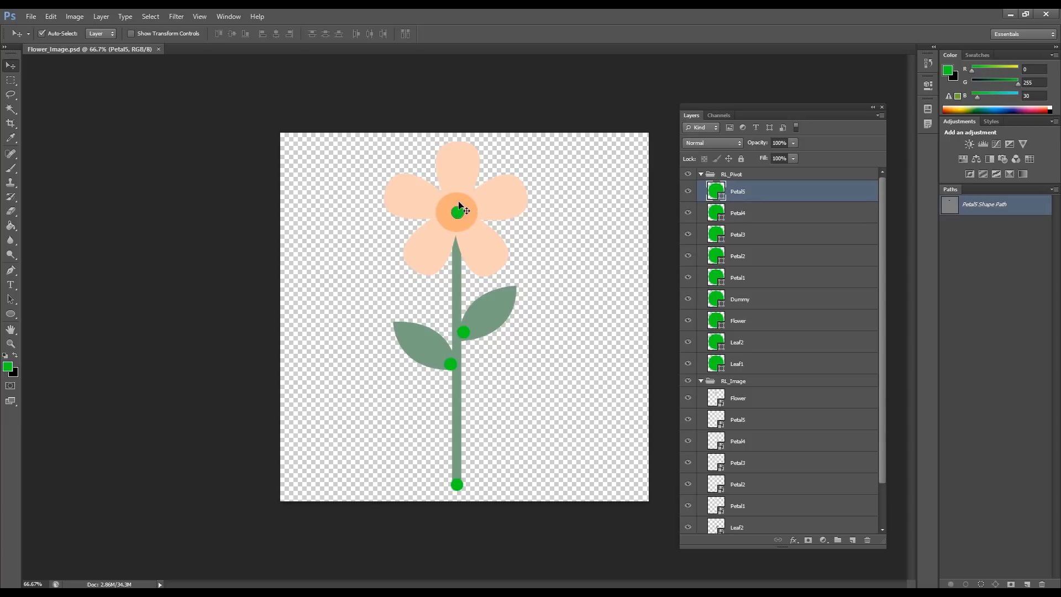
{"action": "left_click", "coordinate": [460, 203]}
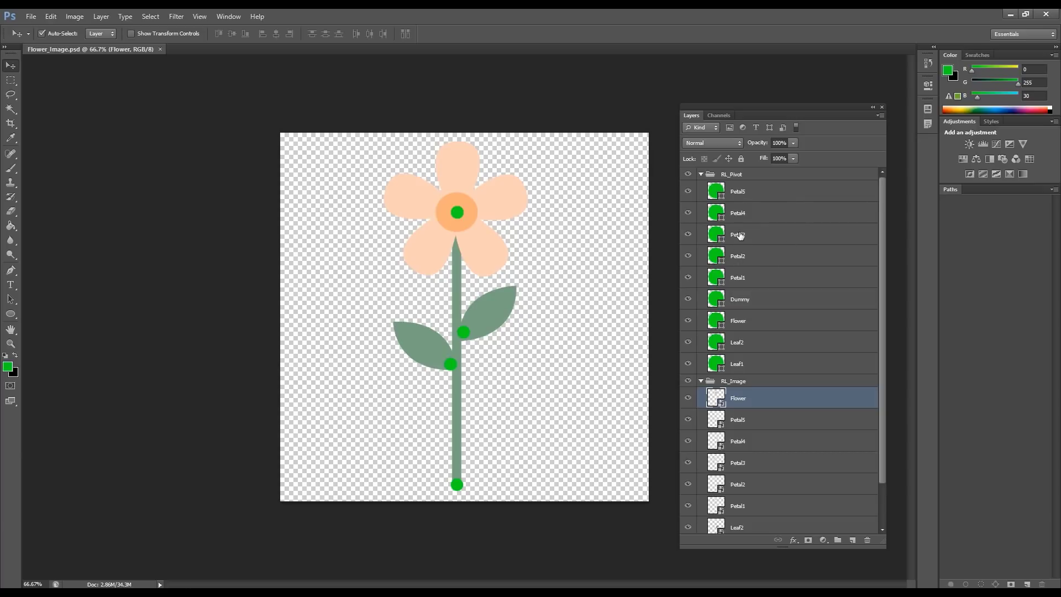
{"action": "left_click", "coordinate": [743, 276]}
{"action": "left_click", "coordinate": [745, 193]}
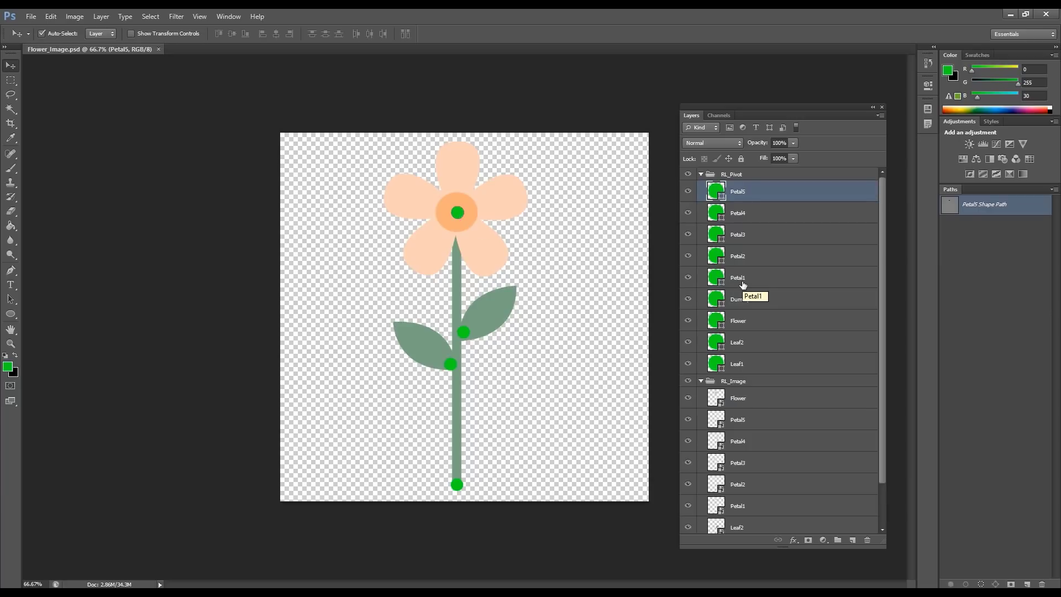
Step: Rename the Petal1 layer in RL_Pivot as Flower>Petal1, reusing the Flower layer's name as the parent prefix
{"action": "double_click", "coordinate": [748, 323]}
{"action": "key", "text": "ctrl+c"}
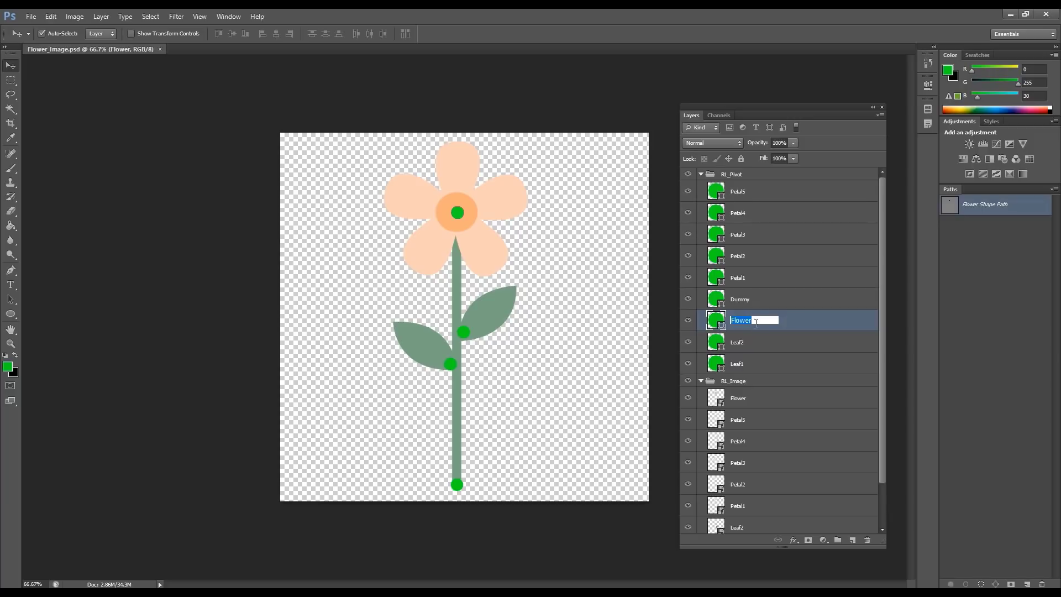
{"action": "double_click", "coordinate": [735, 278]}
{"action": "left_click", "coordinate": [733, 278]}
{"action": "key", "text": "ctrl+v"}
{"action": "type", "text": ">"}
{"action": "key", "text": "Return"}
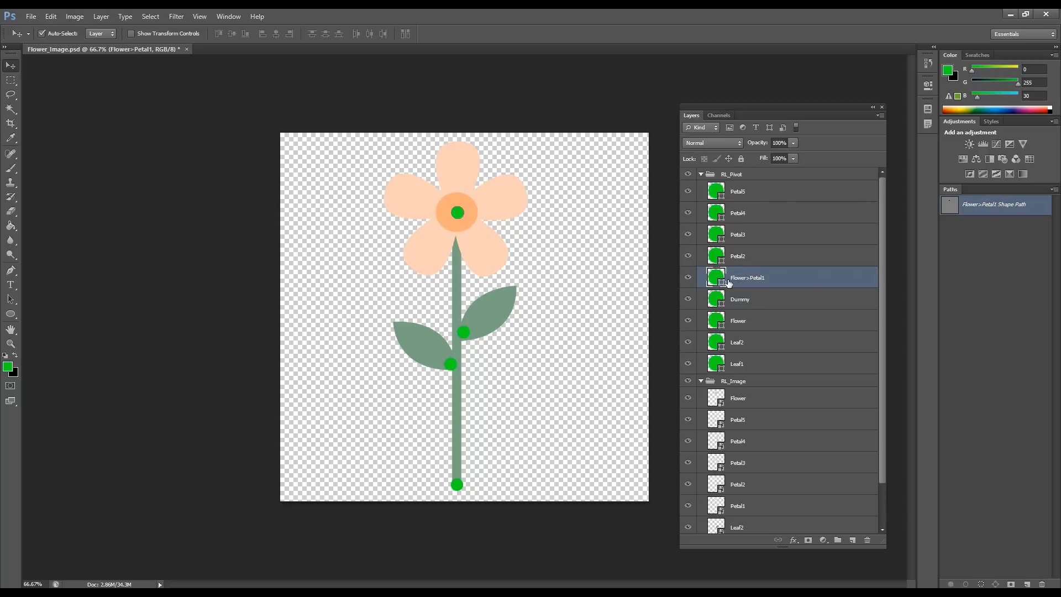
Step: Rename the Petal2 pivot layer in RL_Pivot as Flower>Petal2
{"action": "double_click", "coordinate": [738, 256]}
{"action": "key", "text": "Home"}
{"action": "type", "text": "Flower"}
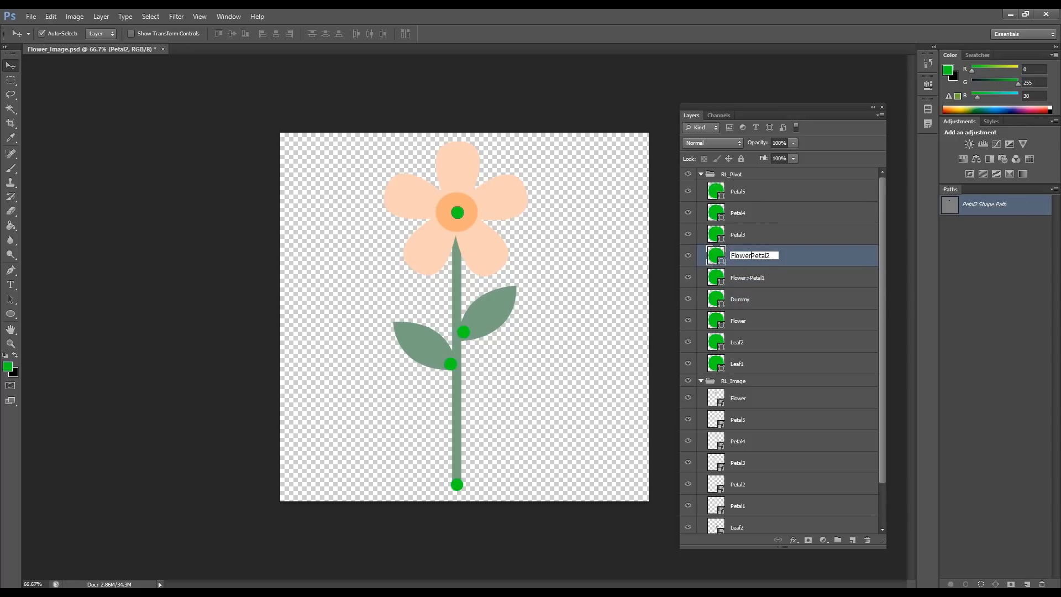
{"action": "type", "text": ">"}
{"action": "key", "text": "Return"}
Step: Rename the Petal3 pivot layer in RL_Pivot as Flower>Petal3, copying the Flower prefix from the Petal2 pivot layer's name
{"action": "double_click", "coordinate": [737, 235]}
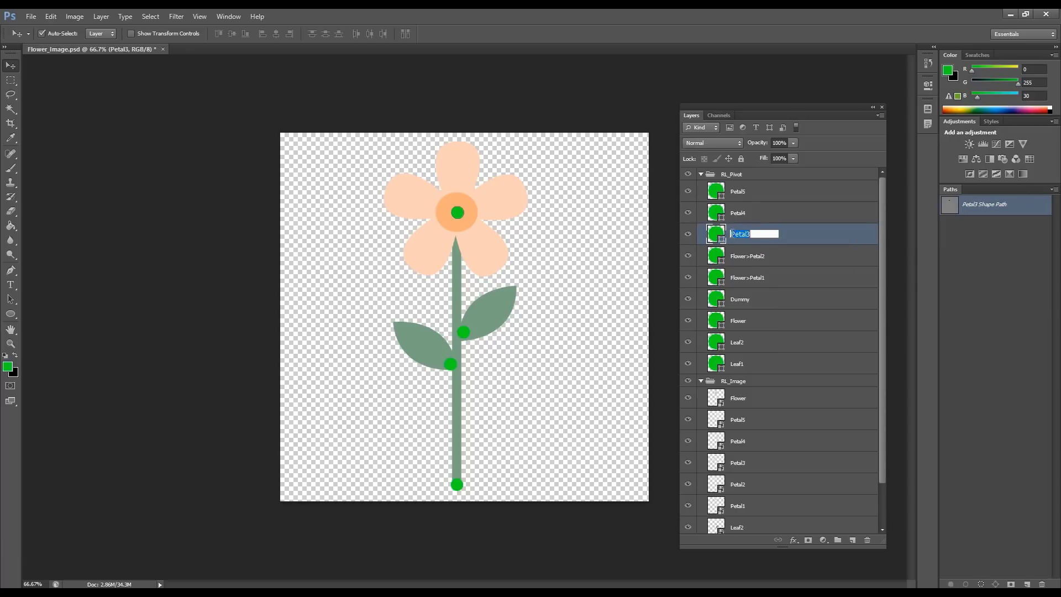
{"action": "left_click", "coordinate": [763, 244]}
{"action": "double_click", "coordinate": [741, 236]}
{"action": "left_click", "coordinate": [741, 235]}
{"action": "left_click", "coordinate": [747, 258]}
{"action": "double_click", "coordinate": [747, 258]}
{"action": "left_click_drag", "start_coordinate": [753, 257], "coordinate": [719, 258]}
{"action": "key", "text": "ctrl+c"}
{"action": "double_click", "coordinate": [736, 235]}
{"action": "left_click", "coordinate": [731, 235]}
{"action": "key", "text": "ctrl+v"}
{"action": "type", "text": ">"}
{"action": "key", "text": "Return"}
Step: Rename the Petal4 pivot layer in RL_Pivot as Flower>Petal4
{"action": "double_click", "coordinate": [739, 214]}
{"action": "left_click", "coordinate": [732, 213]}
{"action": "key", "text": "ctrl+v"}
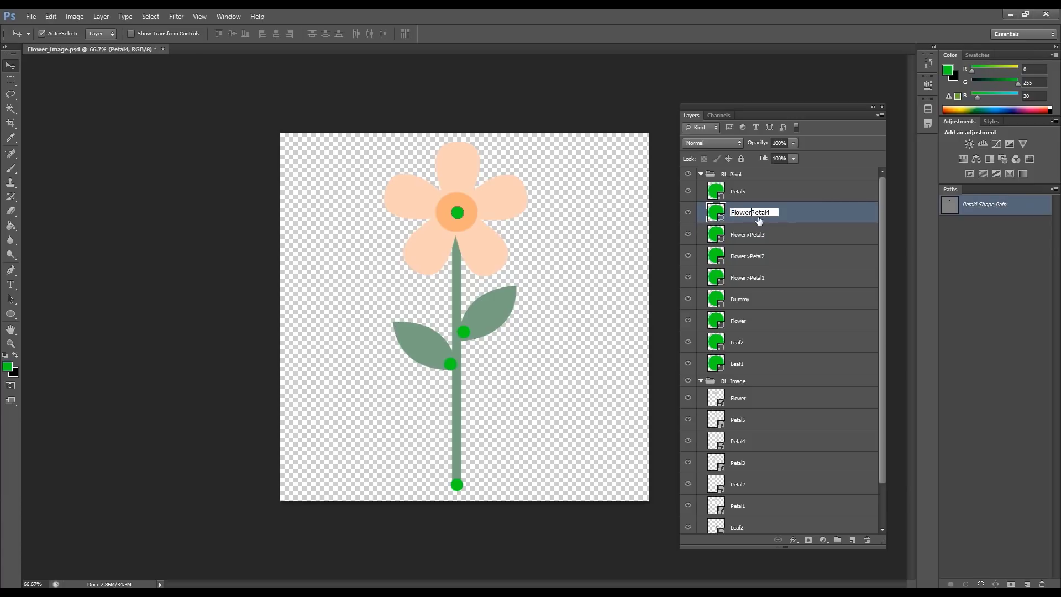
{"action": "type", "text": ">"}
{"action": "key", "text": "Return"}
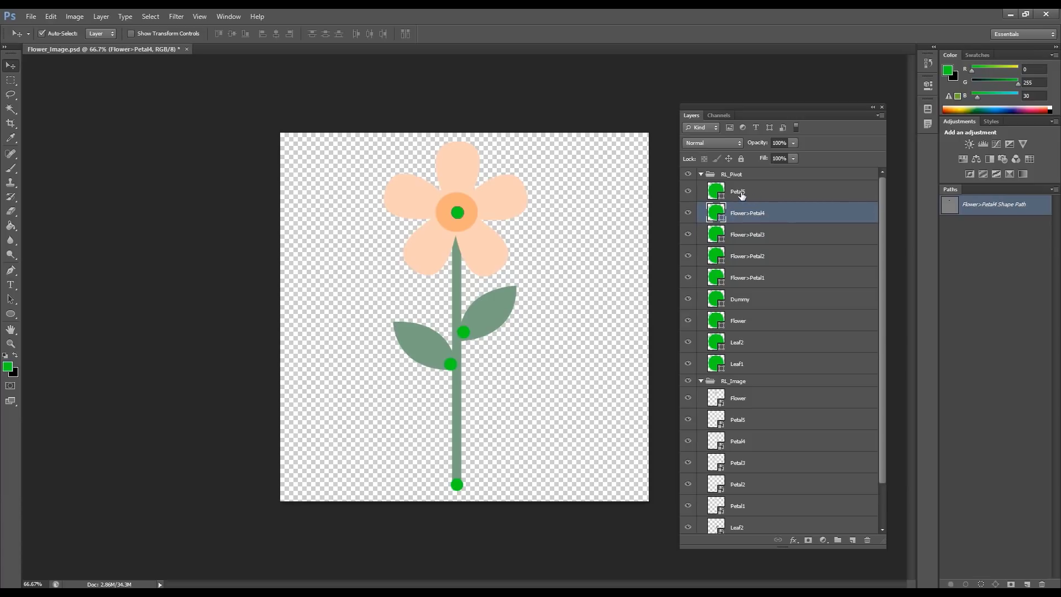
Step: Rename the Petal5 pivot layer in RL_Pivot as Flower>Petal5 and save Flower_Image.psd
{"action": "double_click", "coordinate": [738, 191]}
{"action": "left_click", "coordinate": [731, 191]}
{"action": "key", "text": "ctrl+v"}
{"action": "type", "text": ">"}
{"action": "key", "text": "Return"}
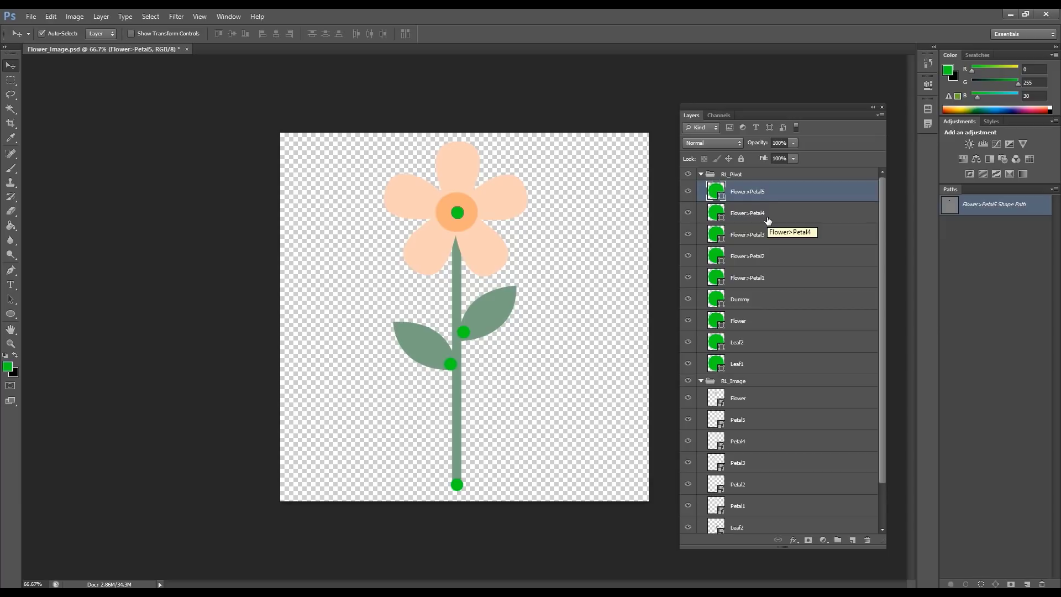
{"action": "left_click", "coordinate": [32, 19]}
{"action": "left_click", "coordinate": [55, 138]}
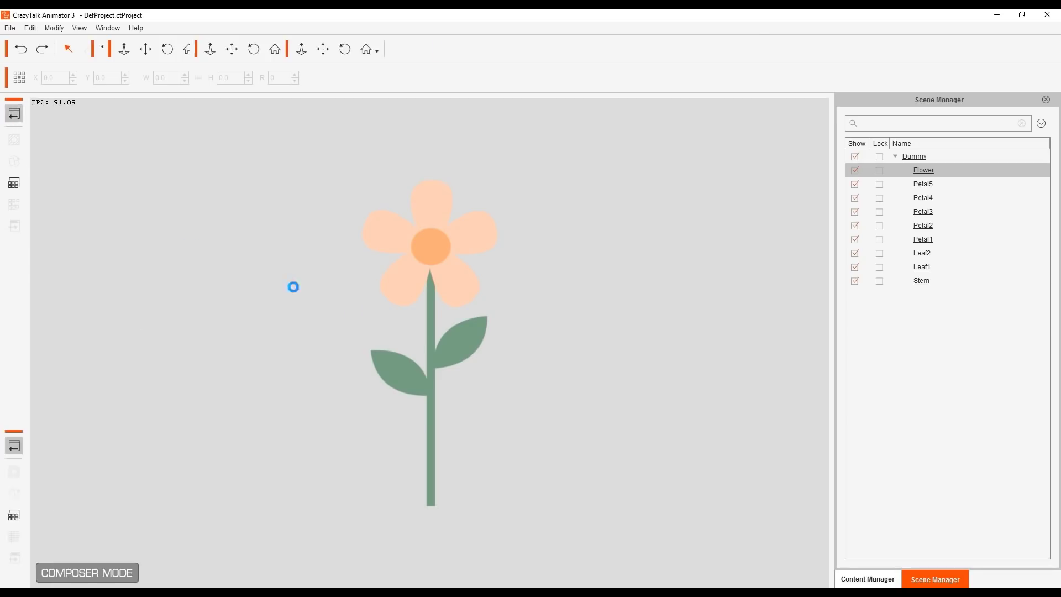
Step: Switch to CrazyTalk Animator 3, return to Stage Mode and start a new empty project
{"action": "left_click", "coordinate": [407, 407]}
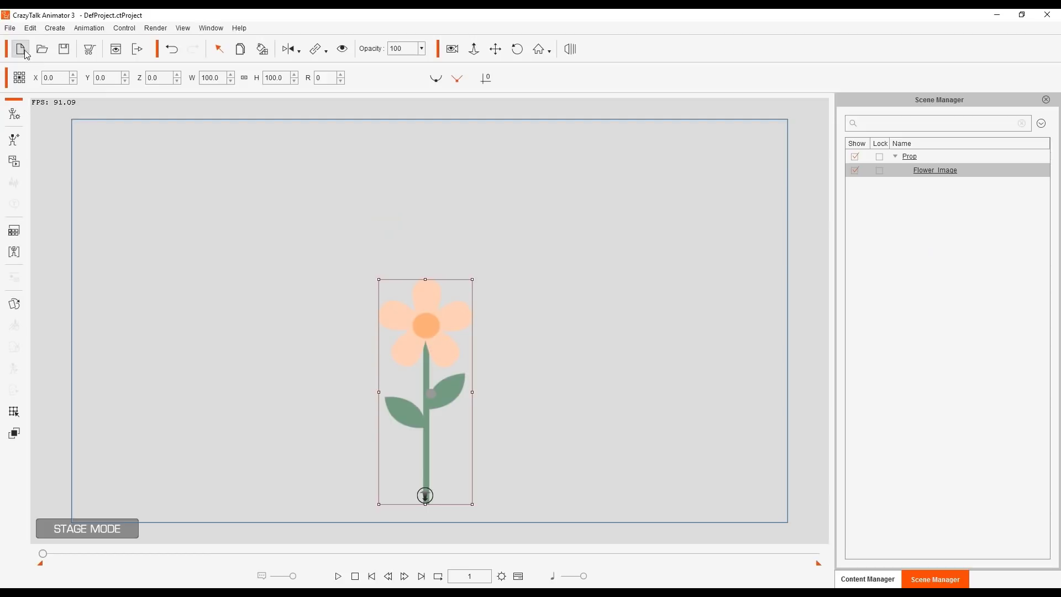
{"action": "left_click", "coordinate": [21, 49]}
{"action": "left_click", "coordinate": [530, 333]}
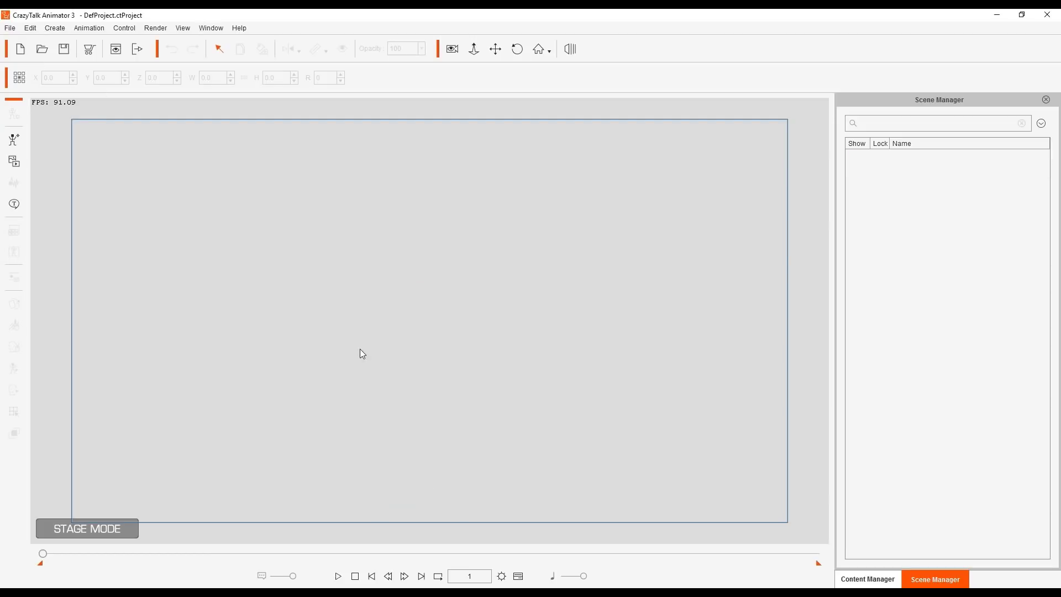
Step: Import the updated Flower_Image.psd as a prop
{"action": "left_click", "coordinate": [21, 161]}
{"action": "left_click", "coordinate": [513, 287]}
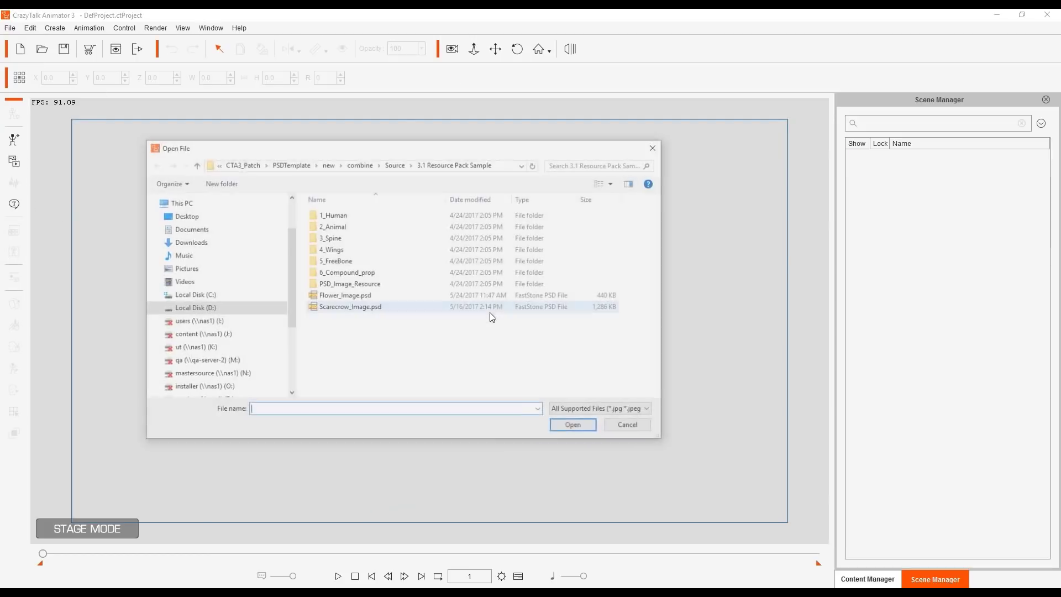
{"action": "left_click", "coordinate": [355, 297]}
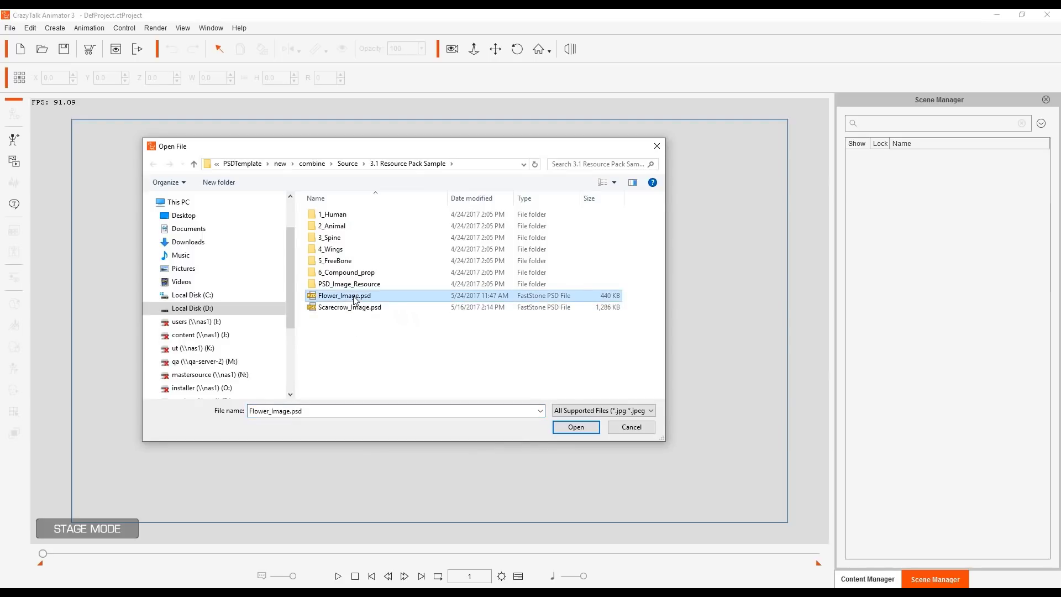
{"action": "double_click", "coordinate": [354, 297]}
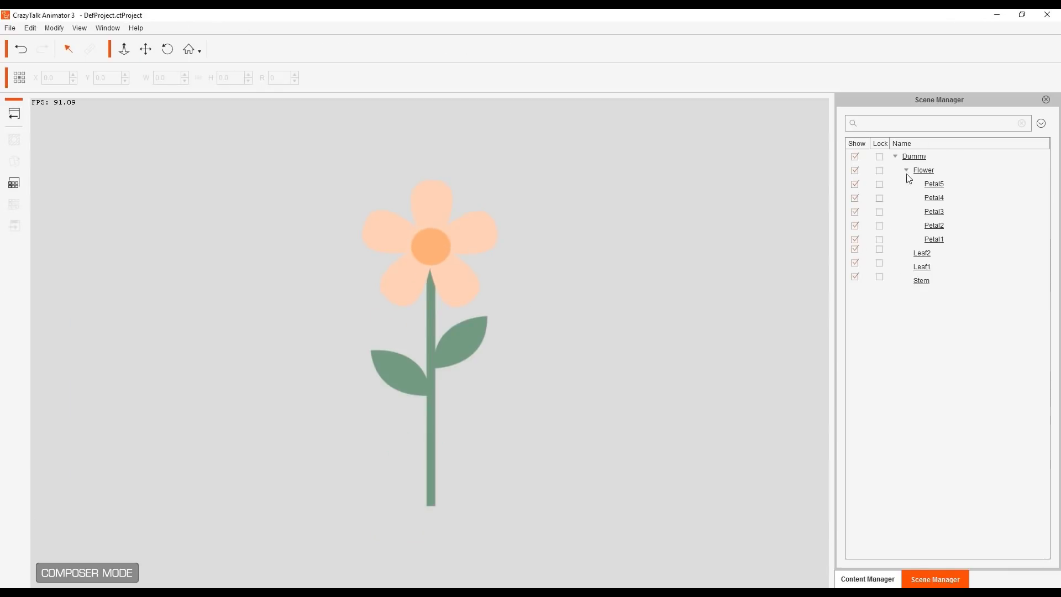
Step: Try rotating the Flower parent together with its petals, and individual petals including Petal5 and Petal3 around the flower's centre
{"action": "left_click", "coordinate": [937, 171]}
{"action": "left_click_drag", "start_coordinate": [519, 190], "coordinate": [435, 297]}
{"action": "left_click", "coordinate": [453, 279]}
{"action": "mouse_move", "coordinate": [486, 263]}
{"action": "left_mouse_down"}
{"action": "mouse_move", "coordinate": [503, 246]}
{"action": "mouse_move", "coordinate": [499, 275]}
{"action": "left_mouse_up"}
{"action": "left_click", "coordinate": [415, 292]}
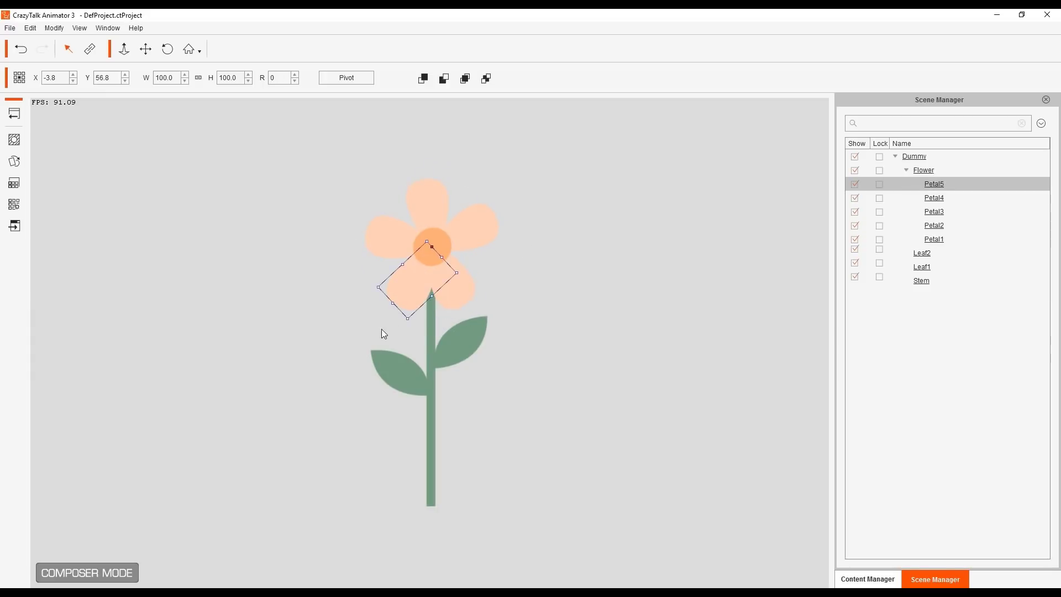
{"action": "left_click_drag", "start_coordinate": [362, 298], "coordinate": [390, 184]}
{"action": "left_click", "coordinate": [374, 221]}
{"action": "left_click", "coordinate": [492, 214]}
{"action": "left_click_drag", "start_coordinate": [483, 184], "coordinate": [471, 206]}
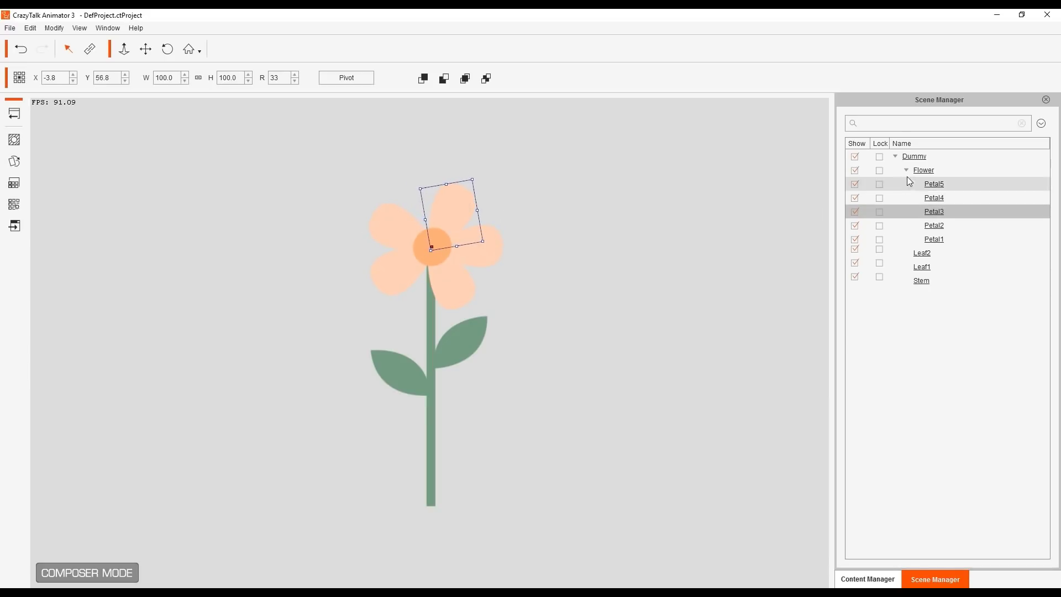
Step: Collapse the Flower branch, try rotating the Flower parent with all its petals, and undo the test rotations
{"action": "left_click", "coordinate": [907, 171]}
{"action": "left_click", "coordinate": [931, 170]}
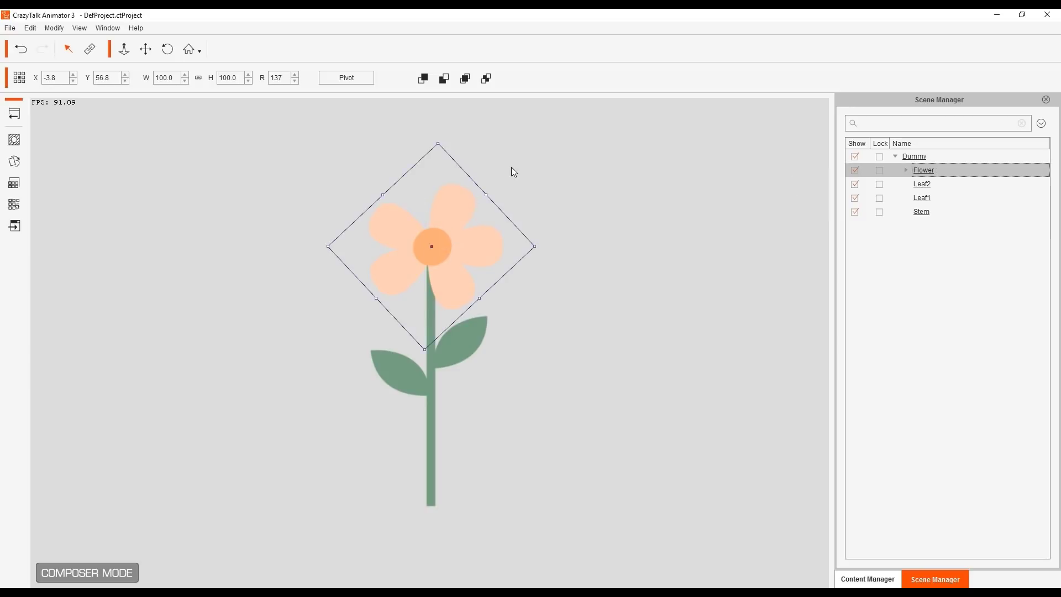
{"action": "left_click_drag", "start_coordinate": [503, 189], "coordinate": [359, 263]}
{"action": "left_click_drag", "start_coordinate": [497, 237], "coordinate": [441, 287]}
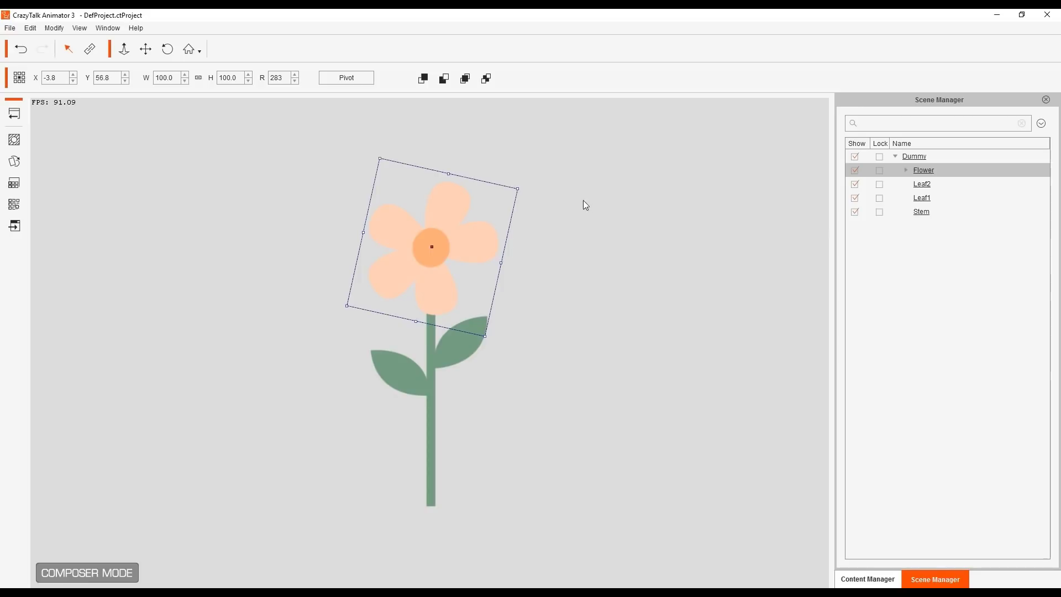
{"action": "key", "text": "ctrl+z"}
{"action": "key", "text": "ctrl+z"}
{"action": "key", "text": "ctrl+z"}
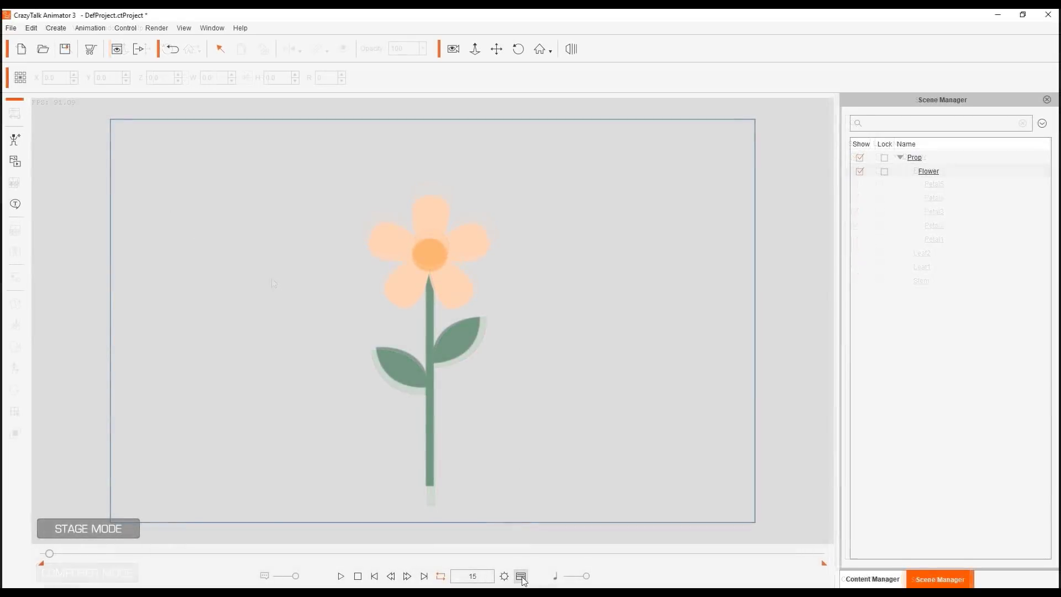
Step: Show the timeline in Stage Mode and go back to frame 1
{"action": "left_click", "coordinate": [521, 577]}
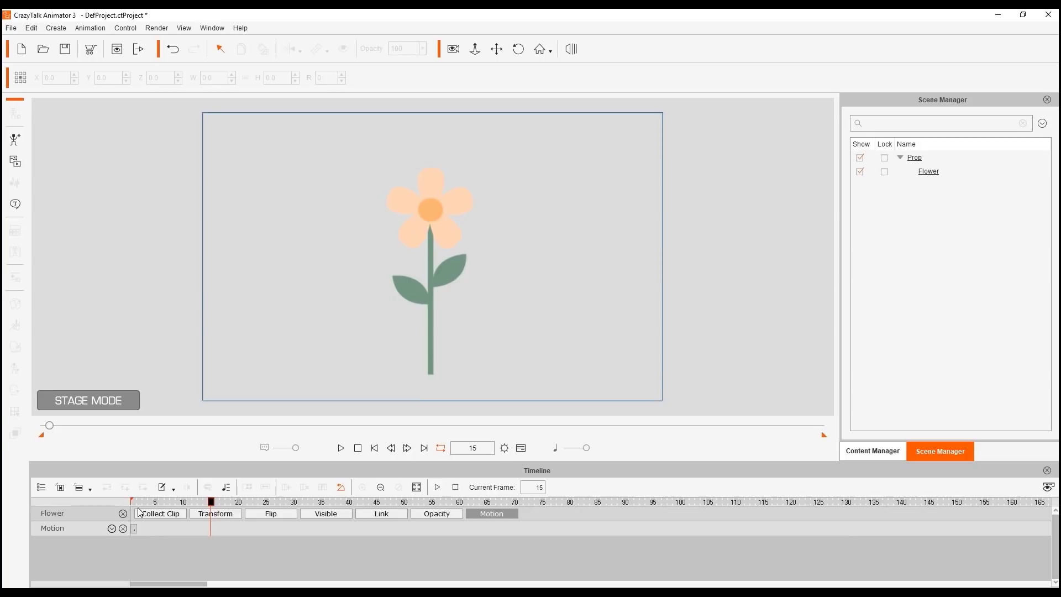
{"action": "left_click_drag", "start_coordinate": [157, 503], "coordinate": [128, 502]}
Step: Open the Prop Key Editor for the flower prop and select its Stem in Deform mode
{"action": "left_click", "coordinate": [436, 268]}
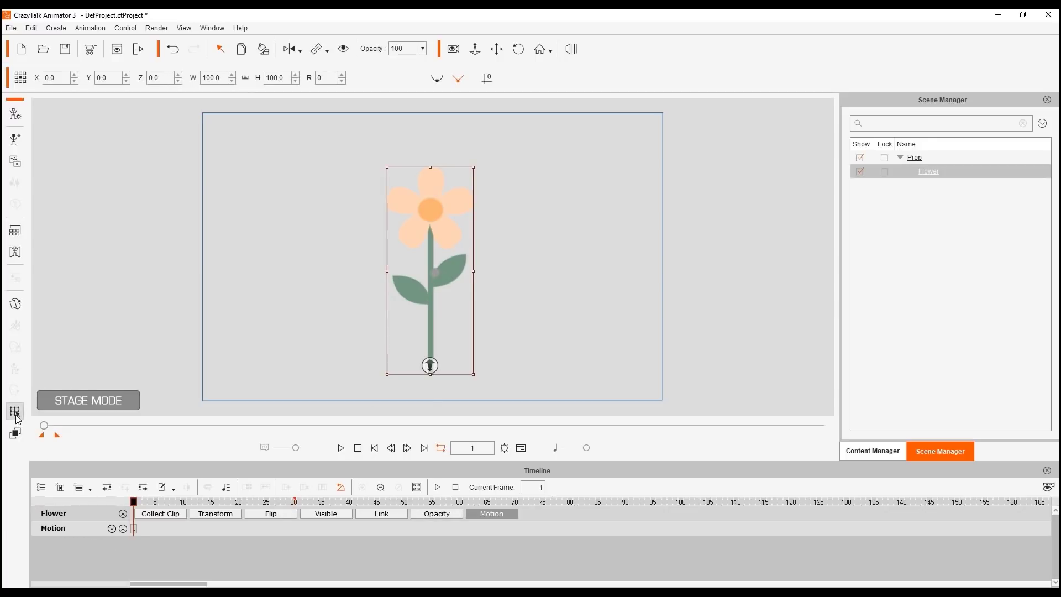
{"action": "left_click", "coordinate": [16, 414]}
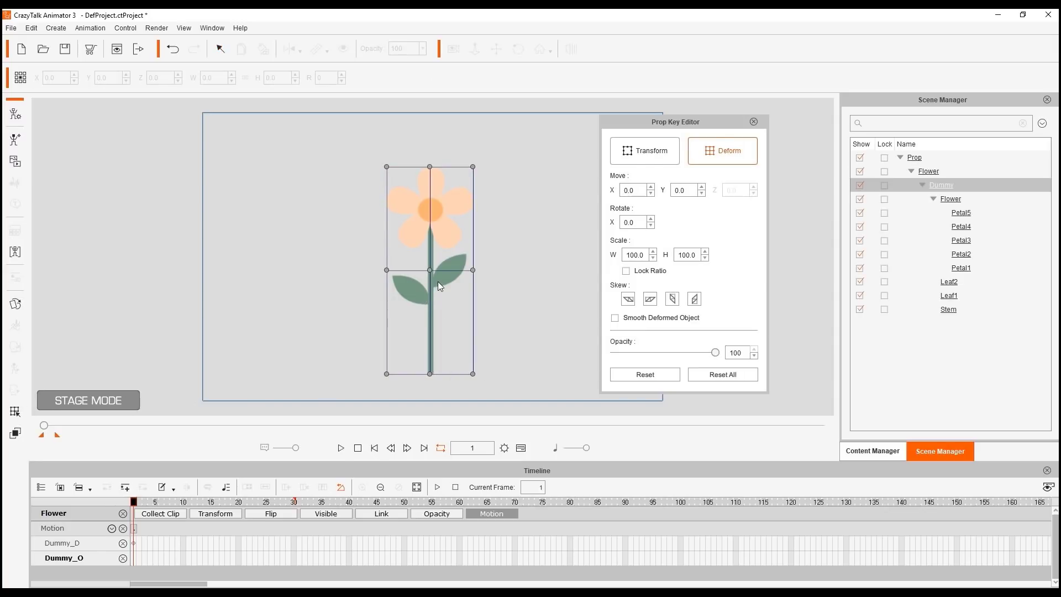
{"action": "left_click", "coordinate": [432, 254]}
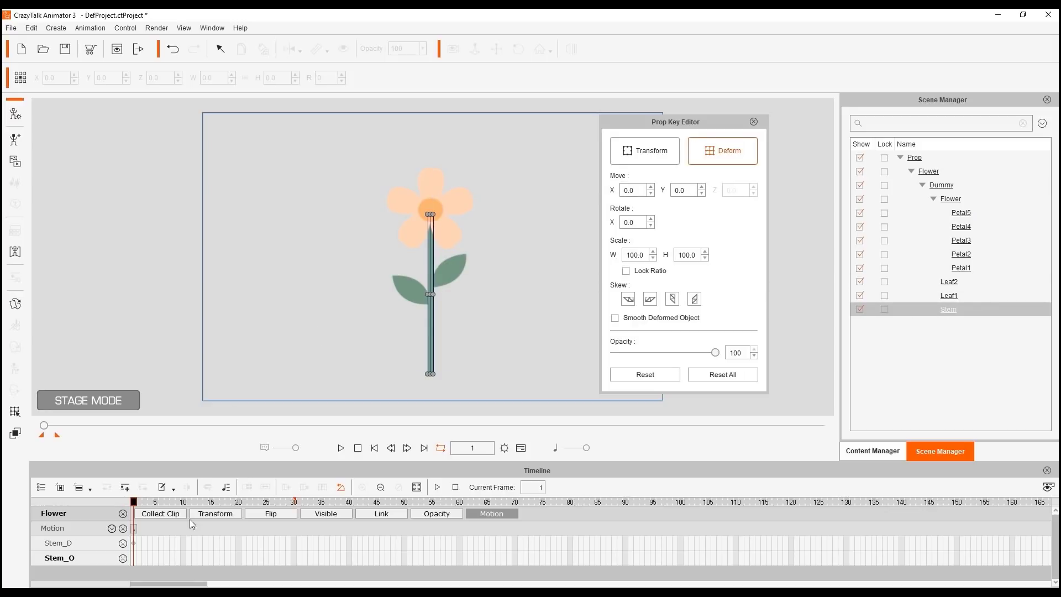
Step: Key the Stem's default pose at frame 30 by resetting all of its values
{"action": "left_click", "coordinate": [293, 503]}
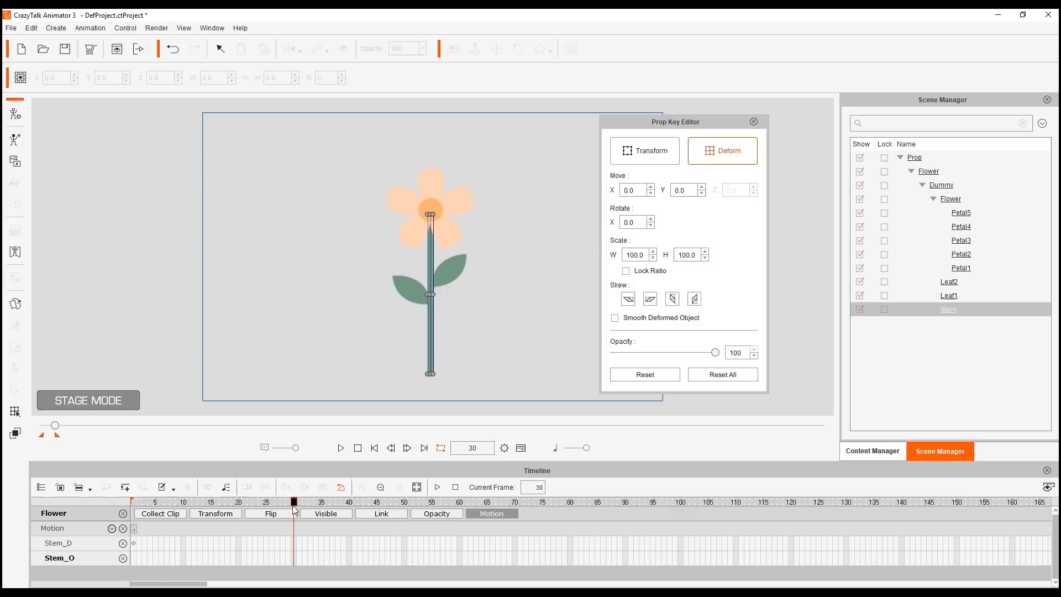
{"action": "left_click", "coordinate": [735, 379]}
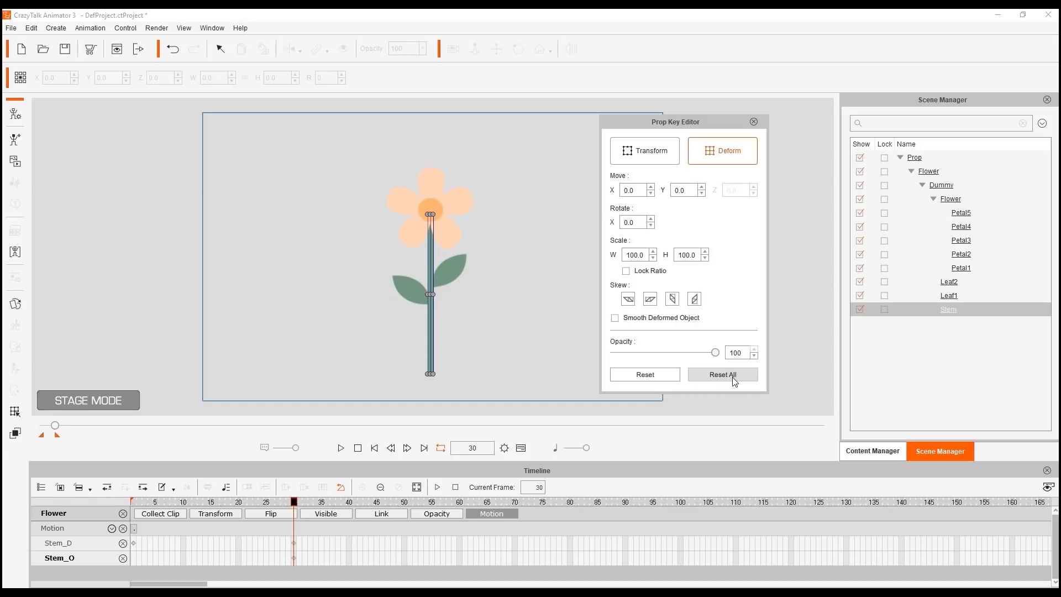
Step: At frame 15, bend the Stem rightward by offsetting its top and middle deform points, and turn on Smooth Deformed Object
{"action": "left_click", "coordinate": [211, 502]}
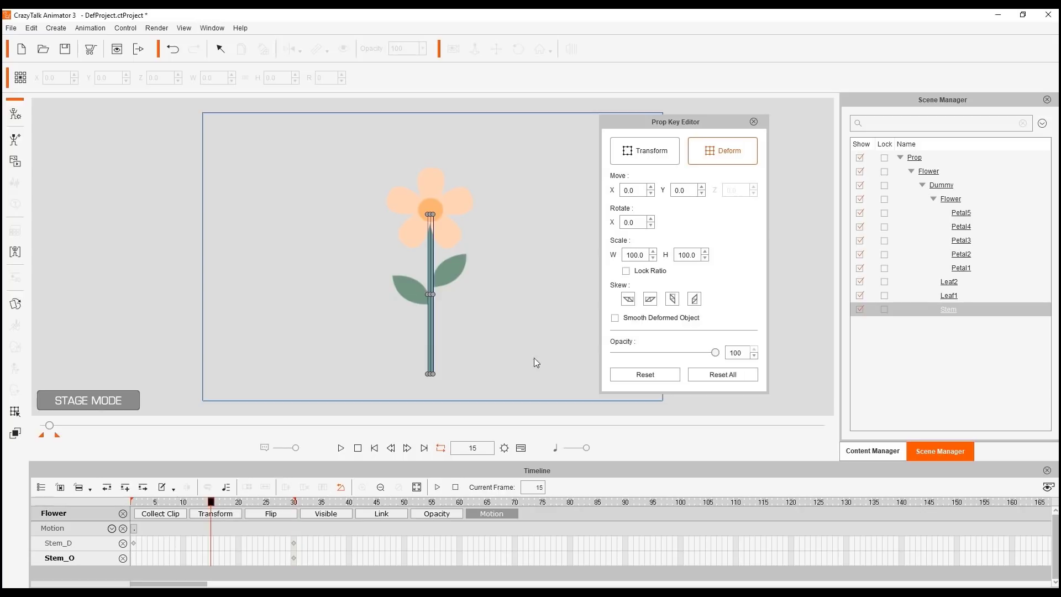
{"action": "left_click", "coordinate": [741, 151]}
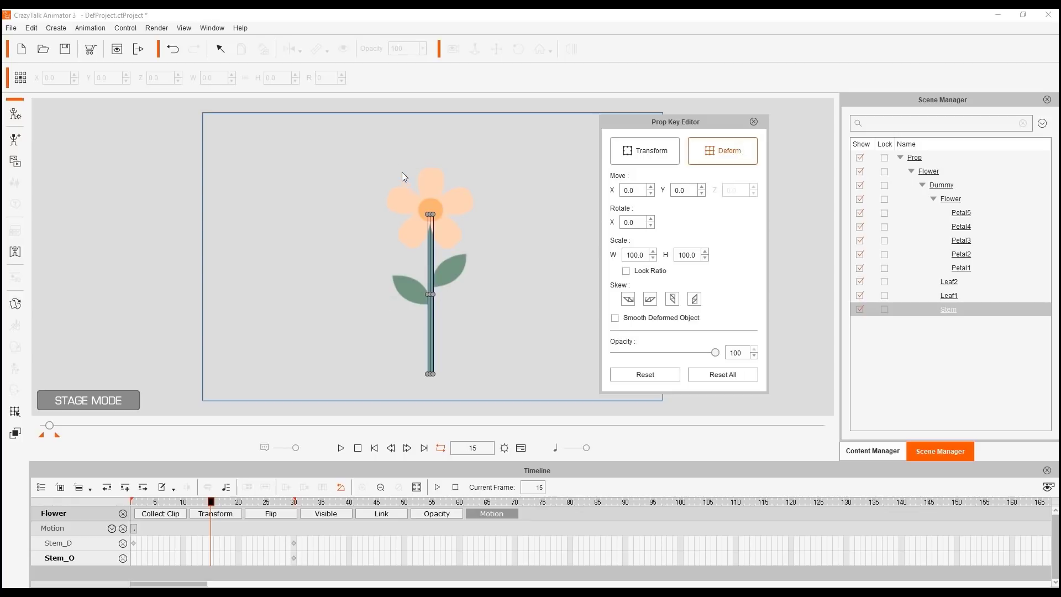
{"action": "left_click_drag", "start_coordinate": [430, 214], "coordinate": [482, 214]}
{"action": "left_click_drag", "start_coordinate": [400, 272], "coordinate": [474, 322]}
{"action": "mouse_move", "coordinate": [431, 295]}
{"action": "left_mouse_down"}
{"action": "mouse_move", "coordinate": [433, 303]}
{"action": "mouse_move", "coordinate": [436, 290]}
{"action": "mouse_move", "coordinate": [426, 289]}
{"action": "left_mouse_up"}
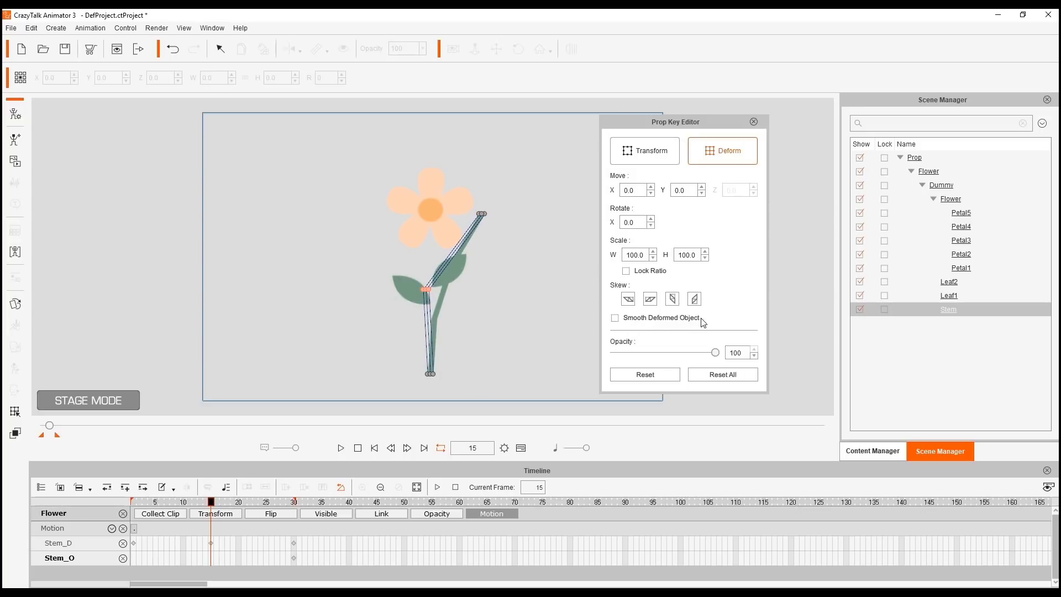
{"action": "left_click", "coordinate": [631, 321]}
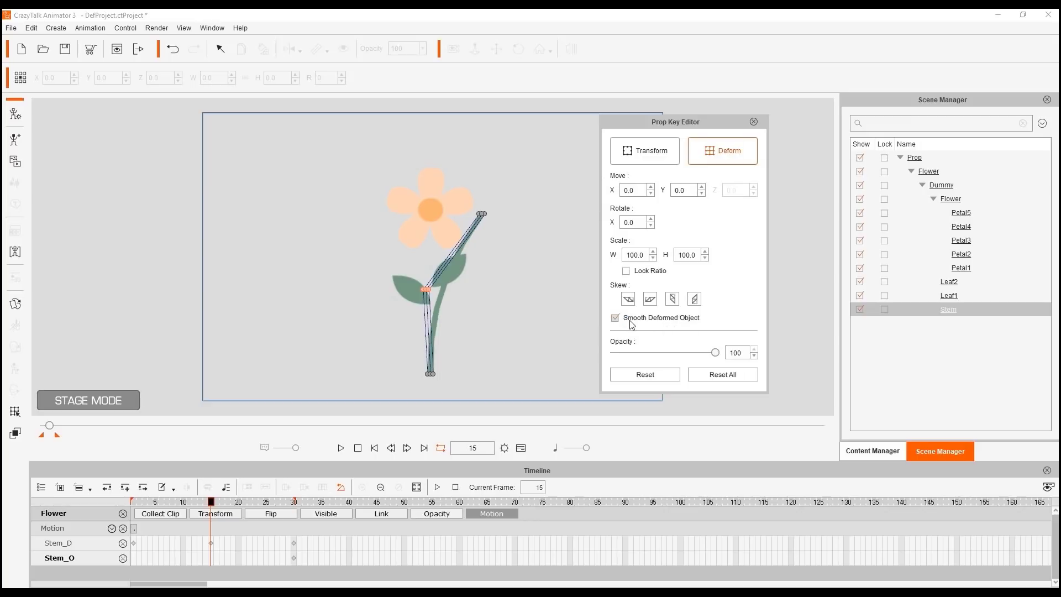
{"action": "mouse_move", "coordinate": [199, 505]}
{"action": "left_mouse_down"}
{"action": "mouse_move", "coordinate": [104, 501]}
{"action": "mouse_move", "coordinate": [270, 501]}
{"action": "mouse_move", "coordinate": [212, 503]}
{"action": "left_mouse_up"}
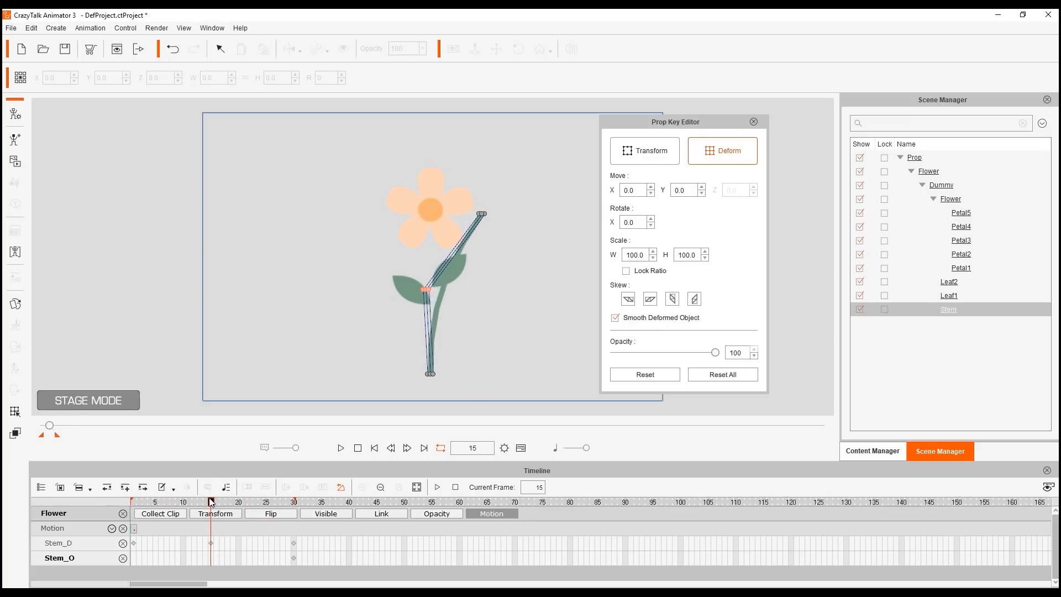
Step: Lower the bent Stem's tip slightly at frame 15 and scrub the timeline to check the bend through frame 30
{"action": "left_click", "coordinate": [488, 212]}
{"action": "key", "text": "ctrl+z"}
{"action": "left_click", "coordinate": [488, 212]}
{"action": "left_click_drag", "start_coordinate": [487, 212], "coordinate": [489, 223]}
{"action": "left_click", "coordinate": [162, 503]}
{"action": "left_click_drag", "start_coordinate": [164, 507], "coordinate": [211, 503]}
{"action": "left_click_drag", "start_coordinate": [485, 224], "coordinate": [479, 232]}
{"action": "left_click_drag", "start_coordinate": [223, 495], "coordinate": [294, 510]}
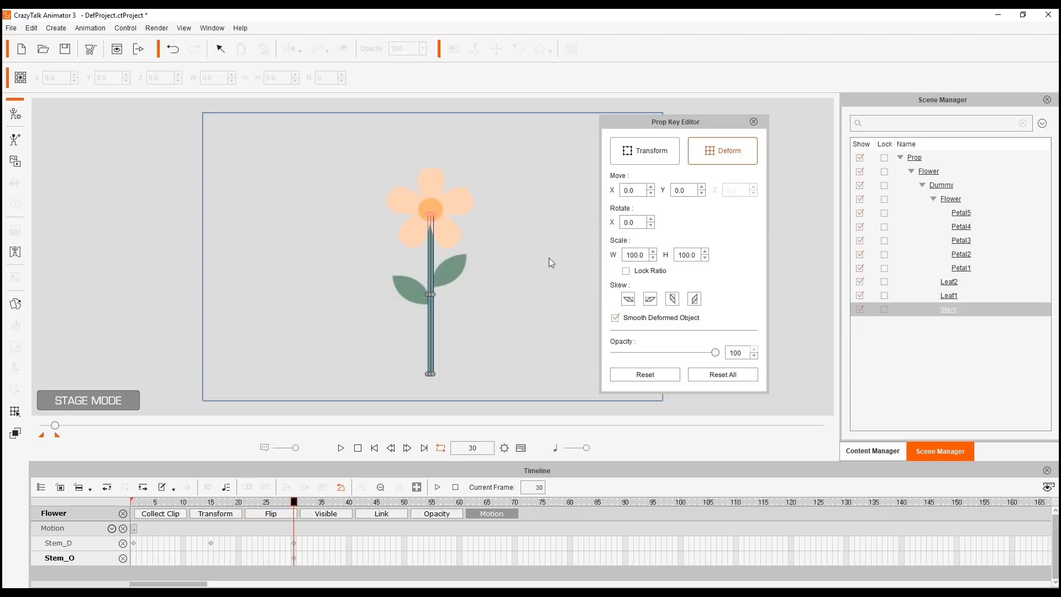
Step: Close the Prop Key Editor and play back the stem animation, stopping it at the start
{"action": "left_click", "coordinate": [753, 122]}
{"action": "left_click", "coordinate": [342, 448]}
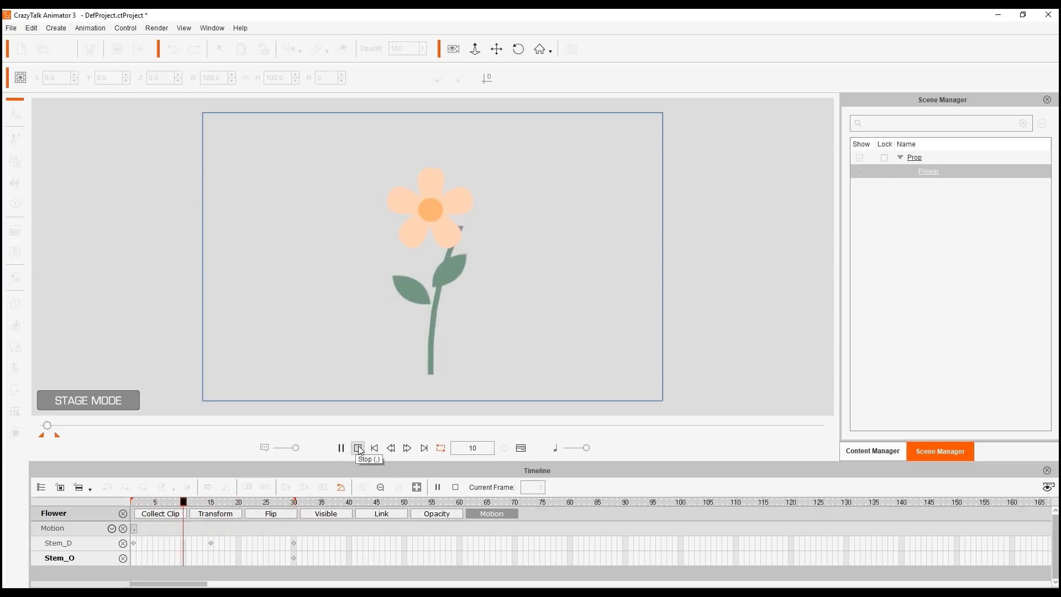
{"action": "left_click", "coordinate": [358, 448]}
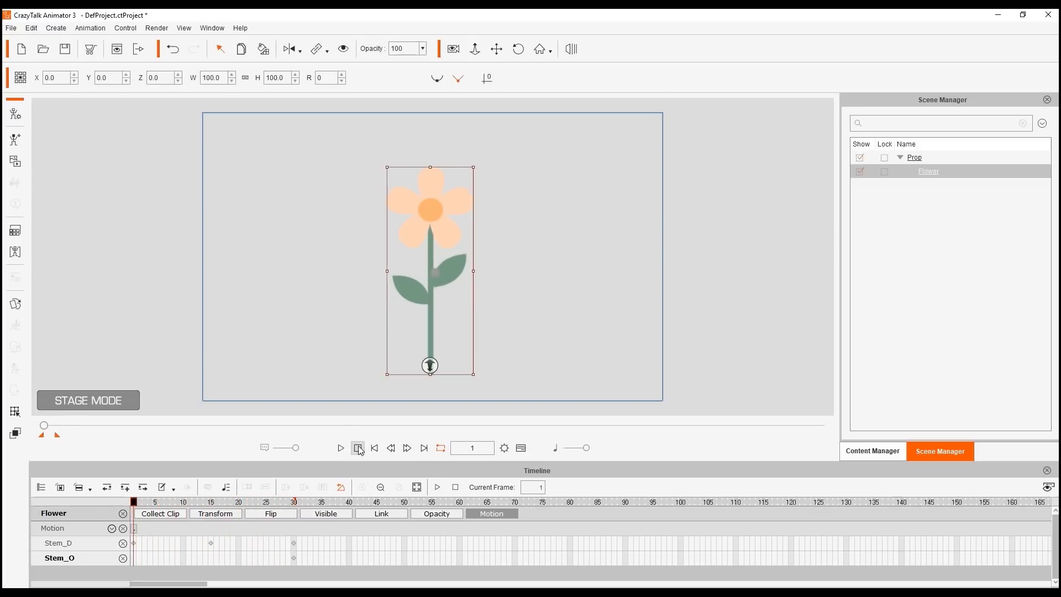
Step: Apply the Smooth transition curve to the Stem_D keys at frames 15 and 30
{"action": "right_click", "coordinate": [211, 543]}
{"action": "left_click", "coordinate": [270, 535]}
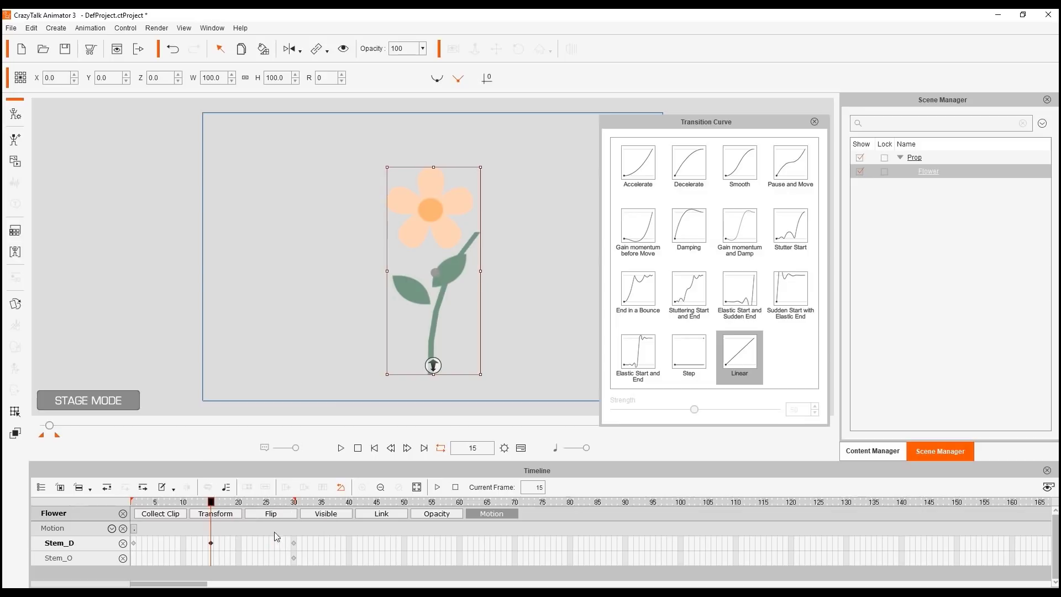
{"action": "left_click", "coordinate": [744, 165]}
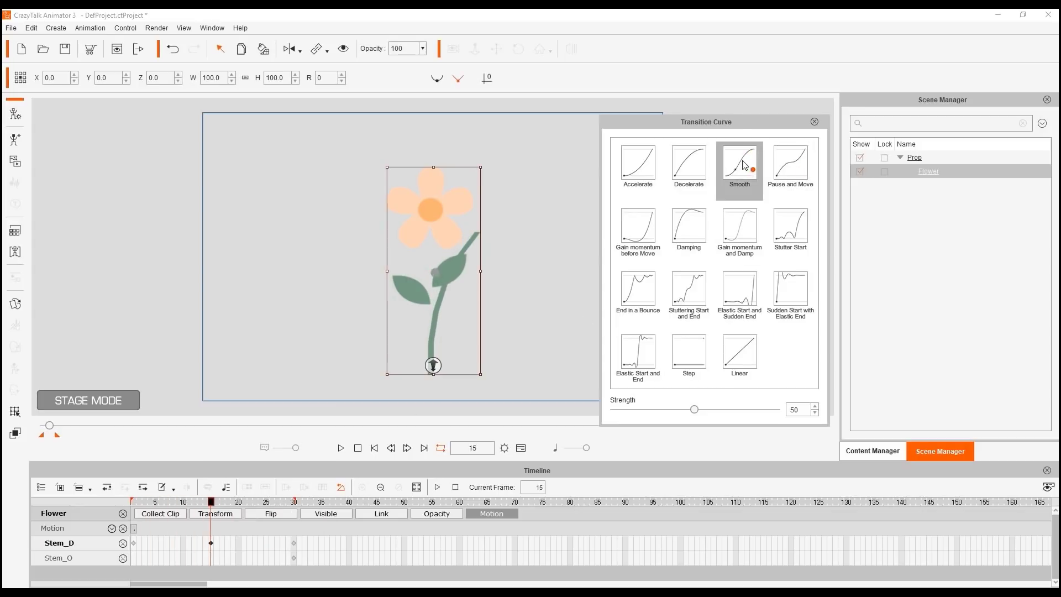
{"action": "left_click", "coordinate": [295, 543]}
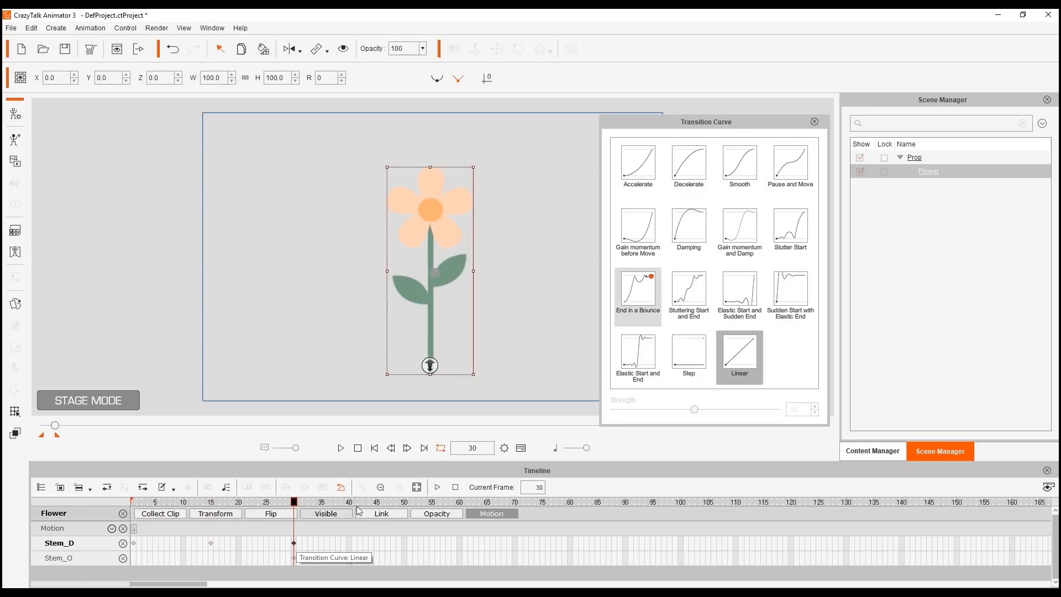
{"action": "left_click", "coordinate": [743, 179]}
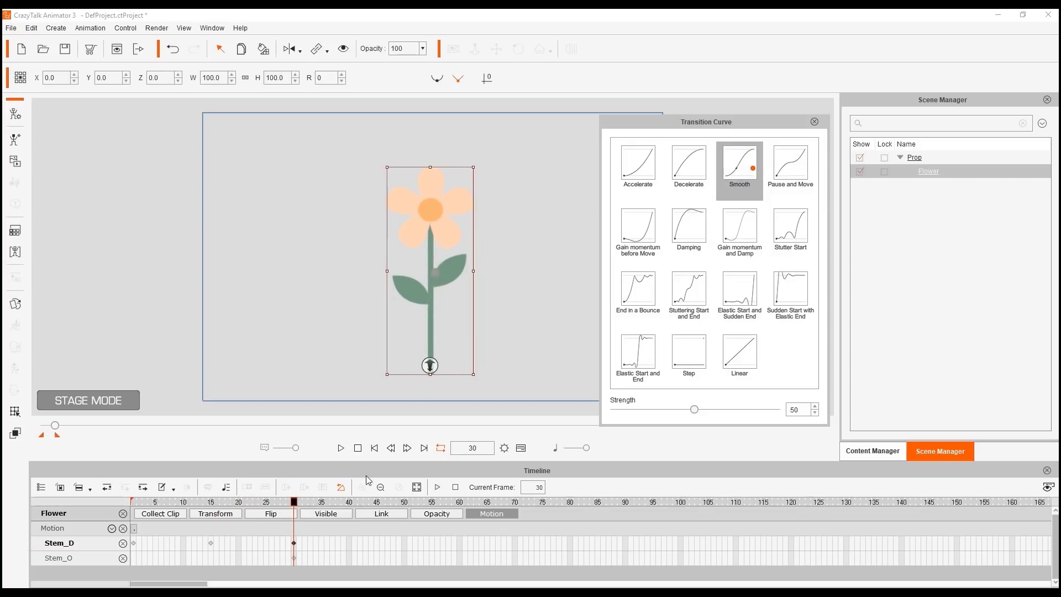
Step: Play the smoothed stem motion from the start, stop it and close the Transition Curve window
{"action": "left_click", "coordinate": [357, 448]}
{"action": "left_click", "coordinate": [341, 448]}
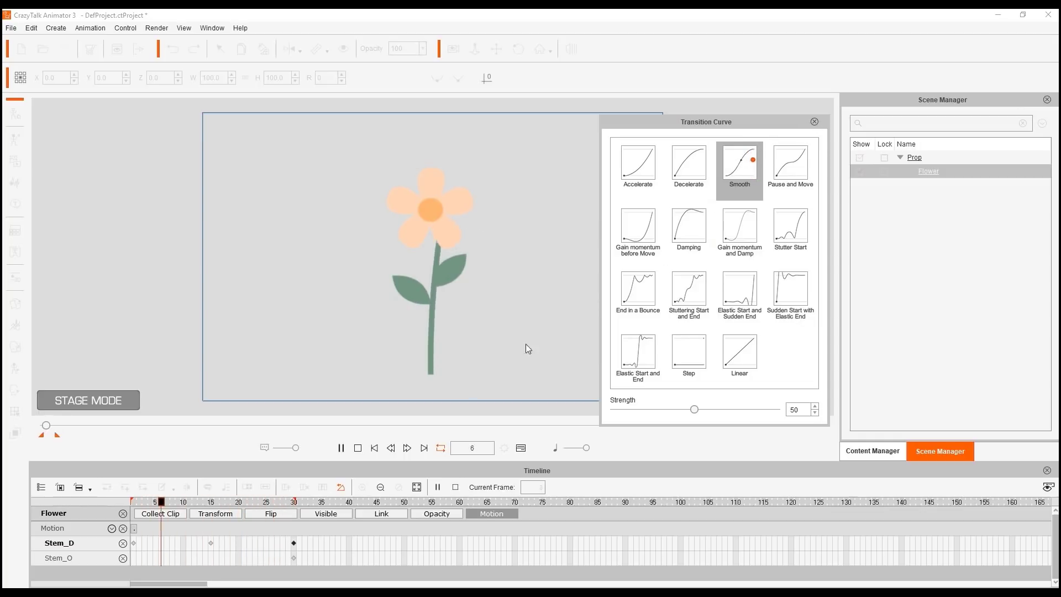
{"action": "left_click", "coordinate": [358, 447]}
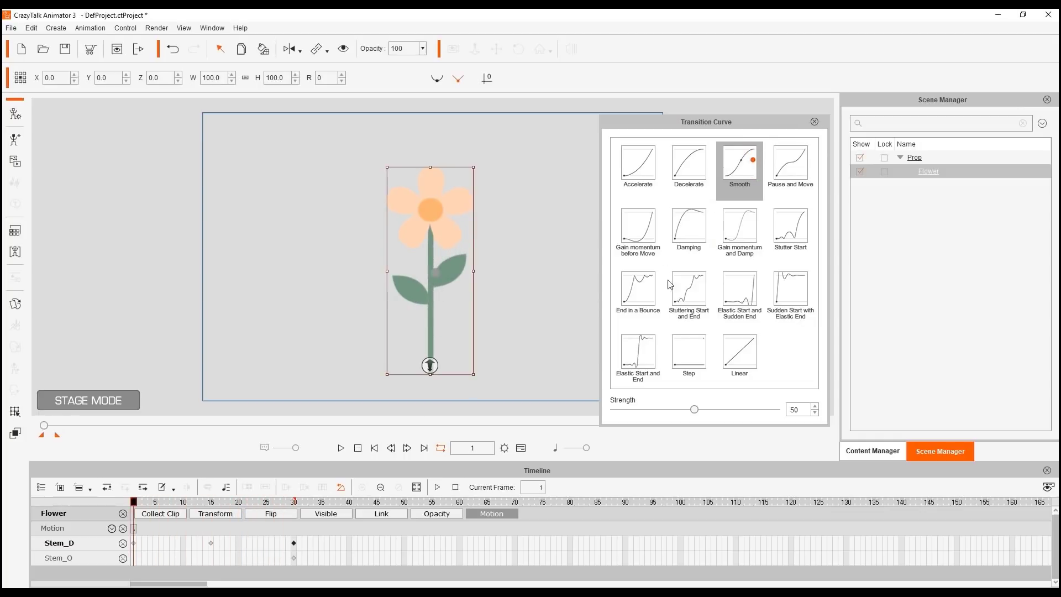
{"action": "left_click", "coordinate": [815, 121]}
Step: Reopen the Prop Key Editor in Transform mode and key Leaf2's default pose at frames 1 and 30 by resetting all values
{"action": "left_click", "coordinate": [15, 412]}
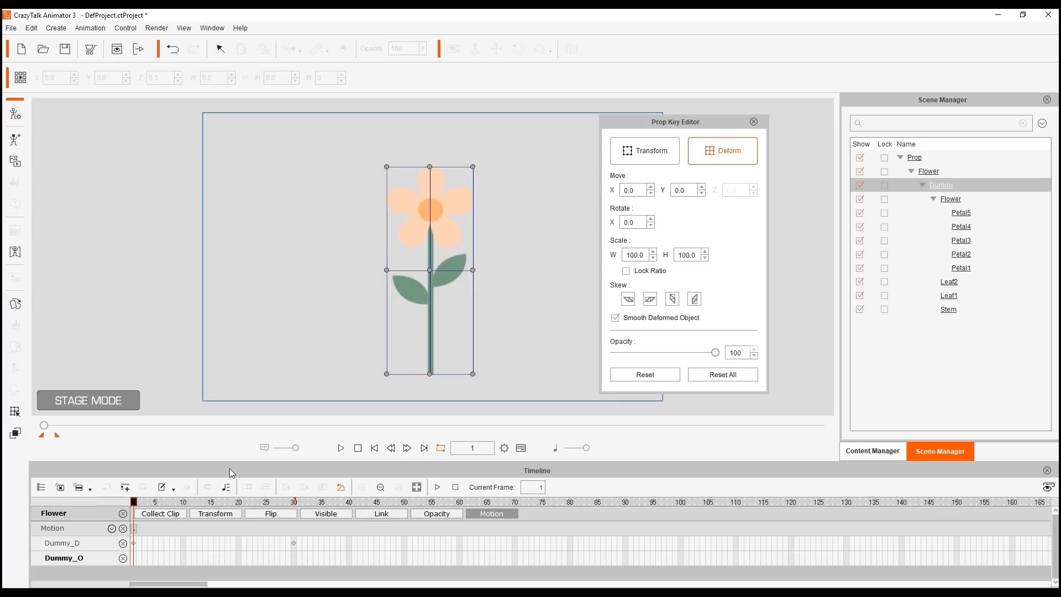
{"action": "left_click_drag", "start_coordinate": [174, 504], "coordinate": [210, 504]}
{"action": "left_click", "coordinate": [665, 148]}
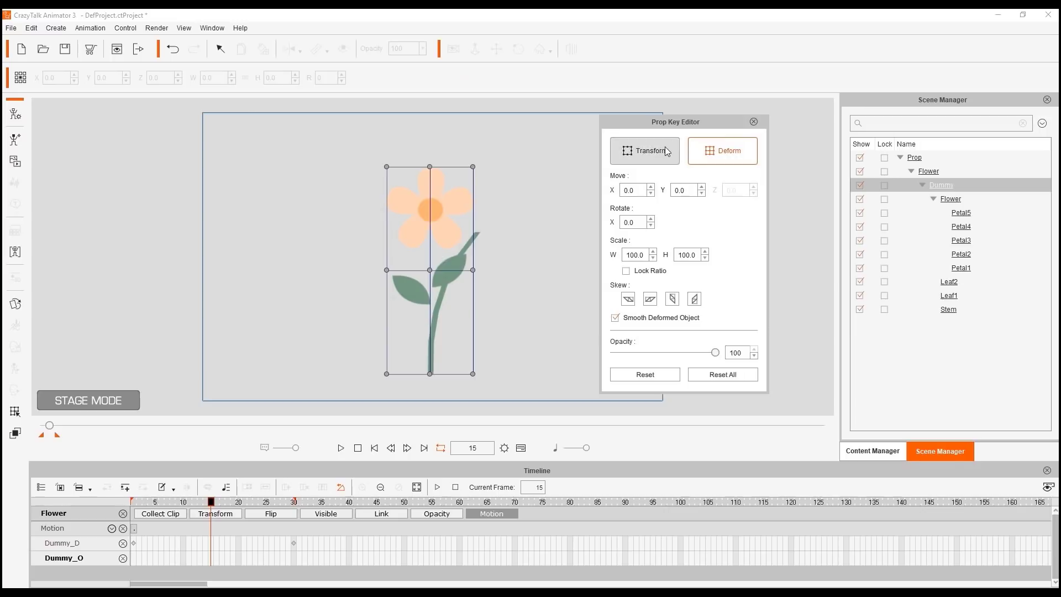
{"action": "left_click", "coordinate": [454, 269]}
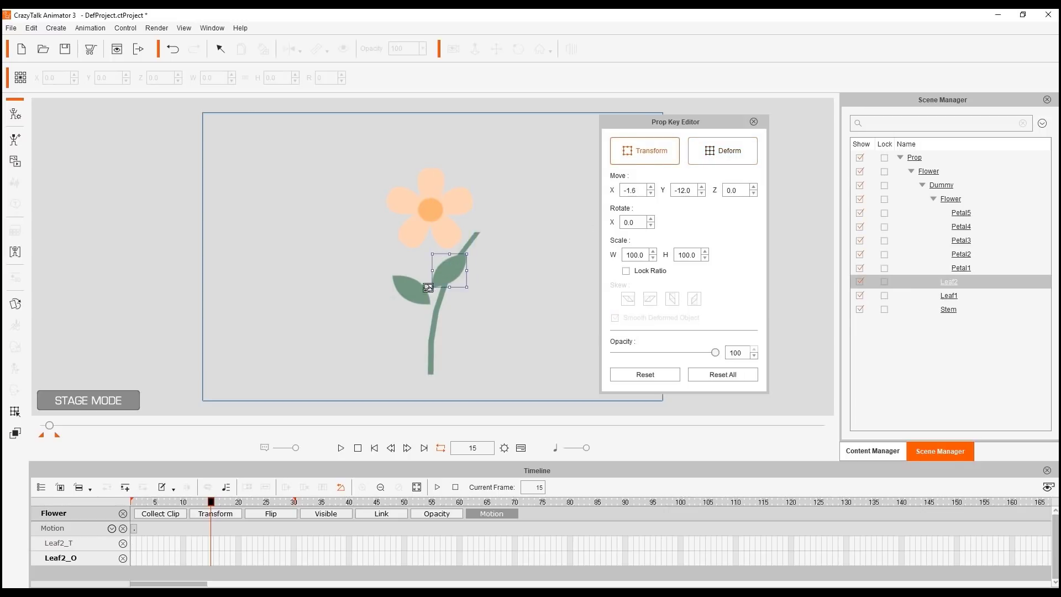
{"action": "left_click", "coordinate": [135, 502]}
{"action": "left_click", "coordinate": [713, 375]}
{"action": "left_click", "coordinate": [293, 502]}
{"action": "left_click", "coordinate": [749, 377]}
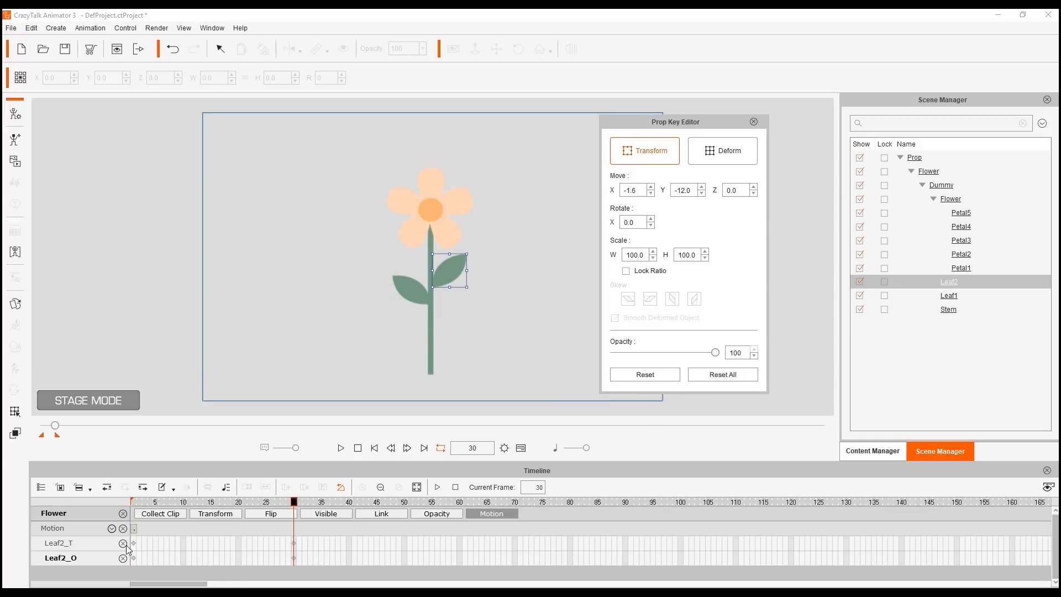
Step: At frame 15, move and rotate Leaf2 to follow the bent stem, and play back the motion
{"action": "left_click", "coordinate": [212, 502]}
{"action": "left_click_drag", "start_coordinate": [457, 268], "coordinate": [493, 284]}
{"action": "left_click", "coordinate": [358, 448]}
{"action": "left_click", "coordinate": [341, 448]}
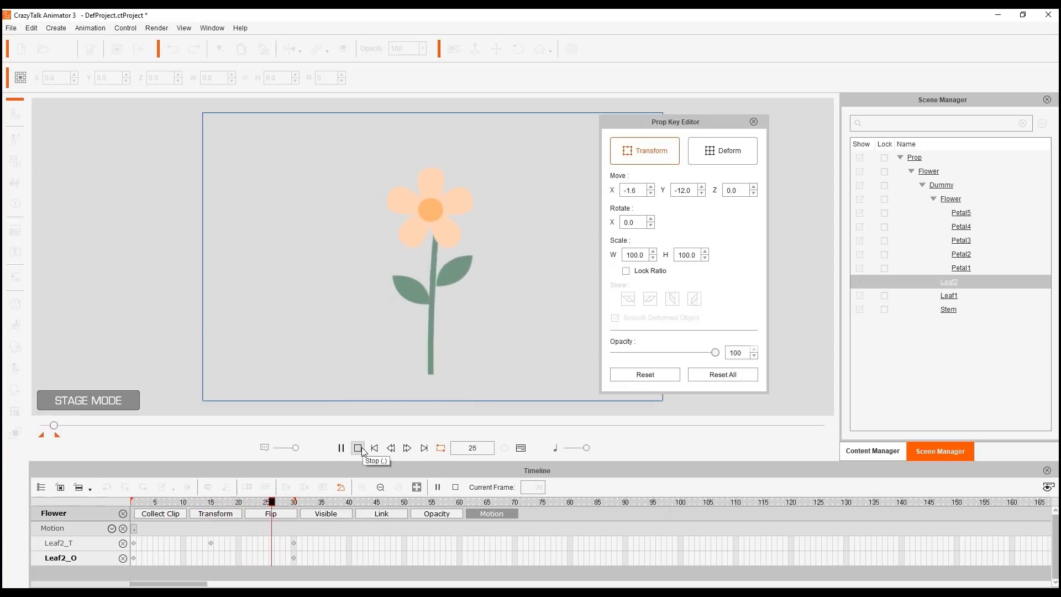
{"action": "left_click", "coordinate": [359, 448]}
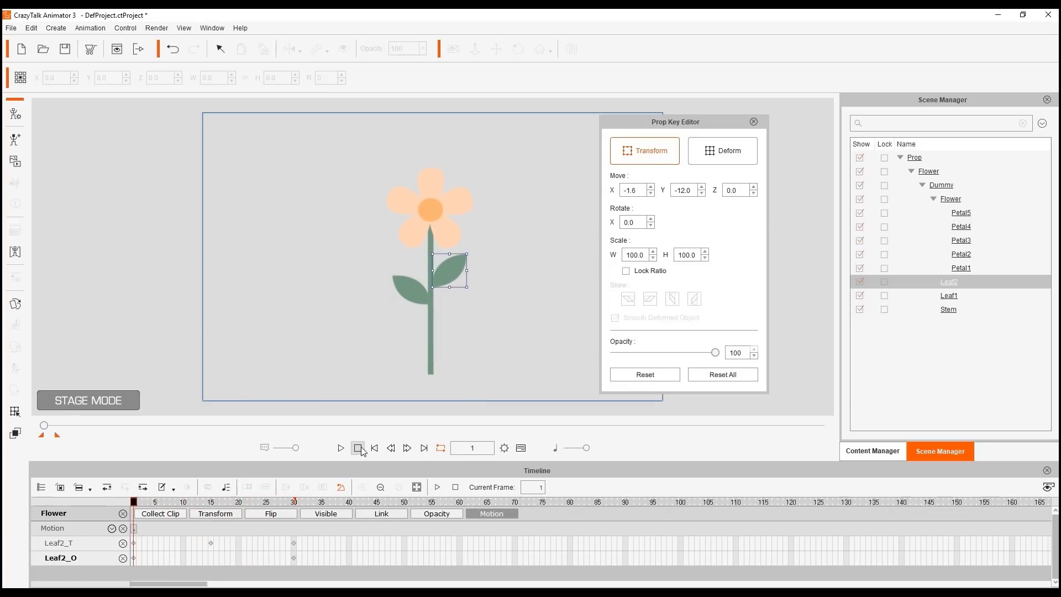
Step: Apply the Smooth transition curve to the Leaf2_T keys at frames 15 and 30 and preview the animation
{"action": "right_click", "coordinate": [211, 544]}
{"action": "left_click", "coordinate": [241, 535]}
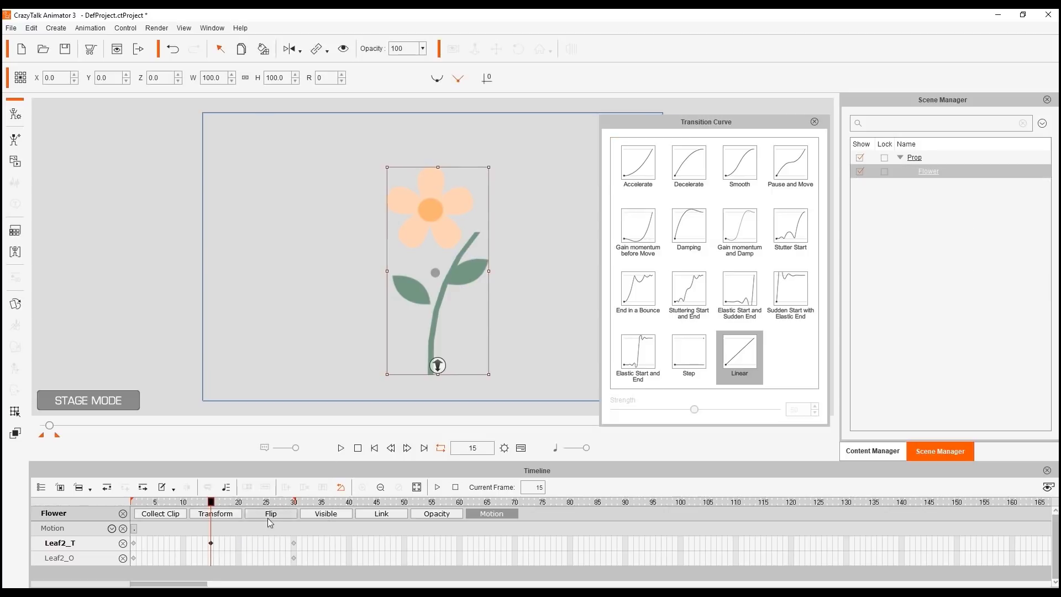
{"action": "left_click", "coordinate": [743, 169]}
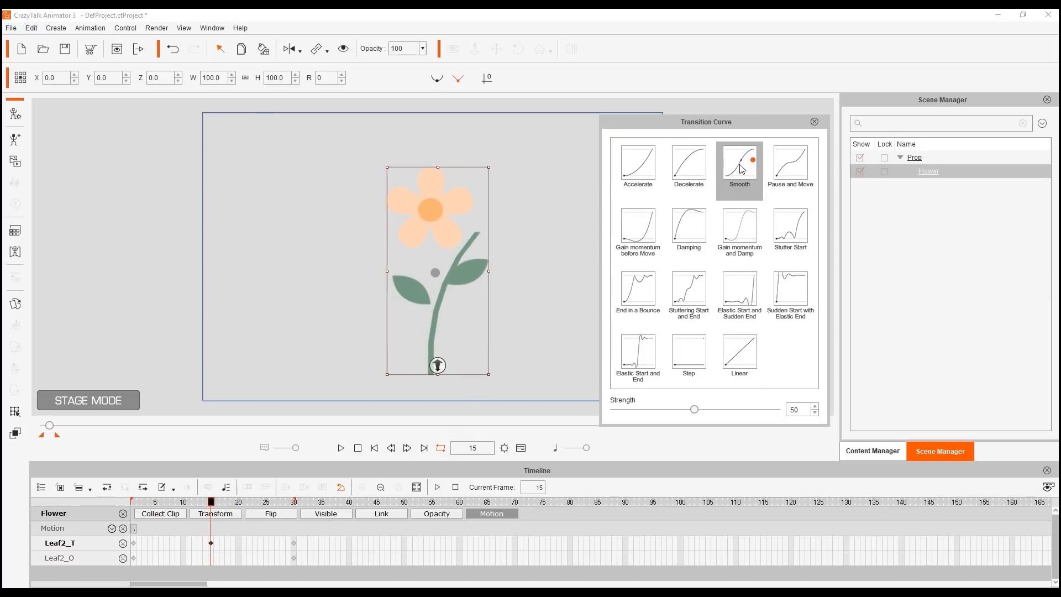
{"action": "left_click", "coordinate": [293, 544]}
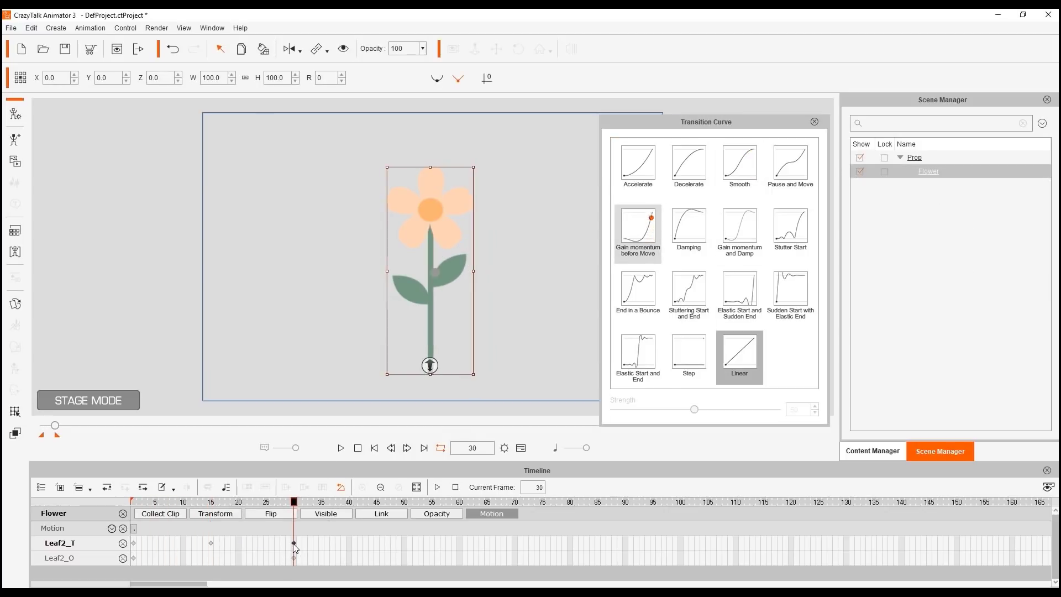
{"action": "left_click", "coordinate": [738, 165]}
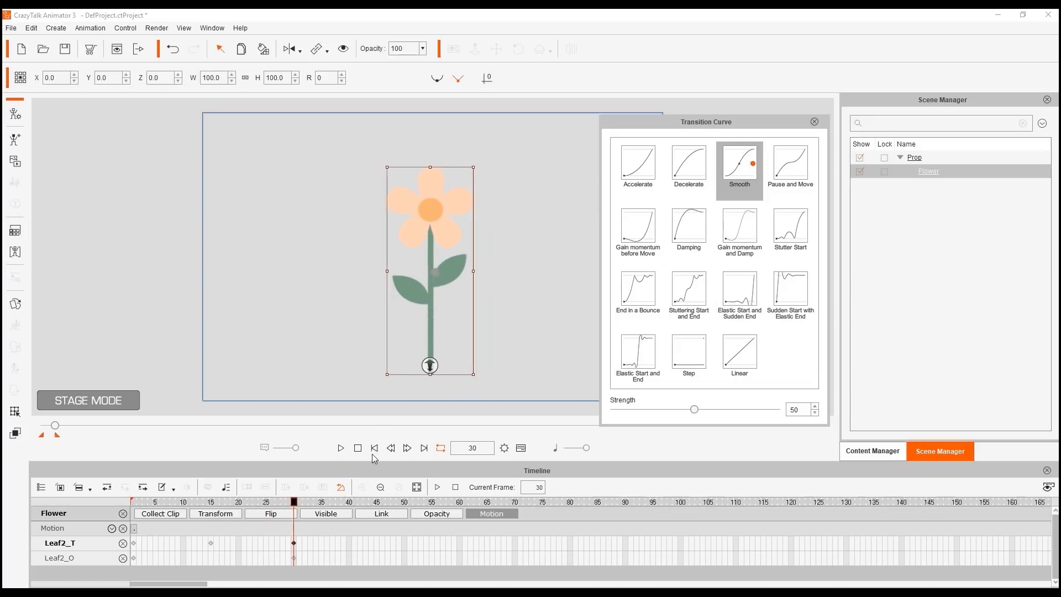
{"action": "left_click", "coordinate": [341, 448]}
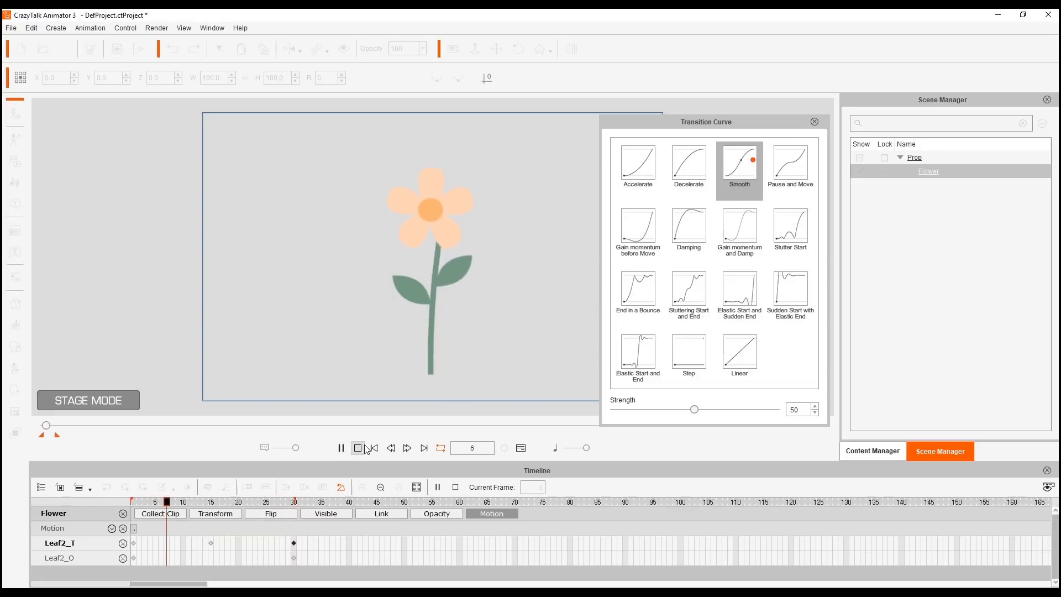
{"action": "left_click", "coordinate": [358, 448]}
Step: Rotate Leaf2 further clockwise at frame 15 to about 36.3 degrees in the Prop Key Editor, and preview the animation
{"action": "left_click", "coordinate": [211, 503]}
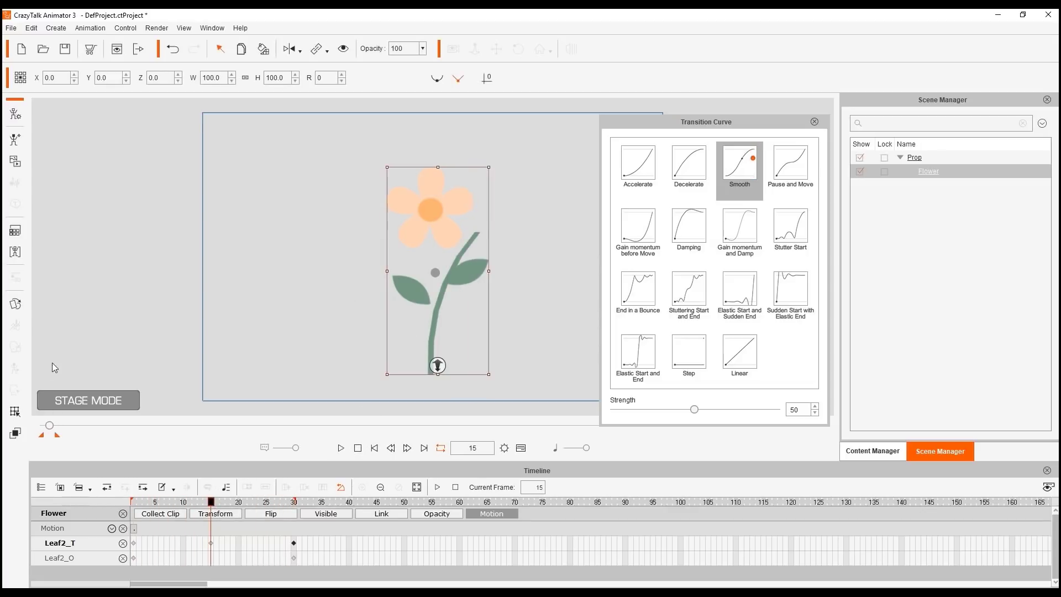
{"action": "left_click", "coordinate": [15, 412]}
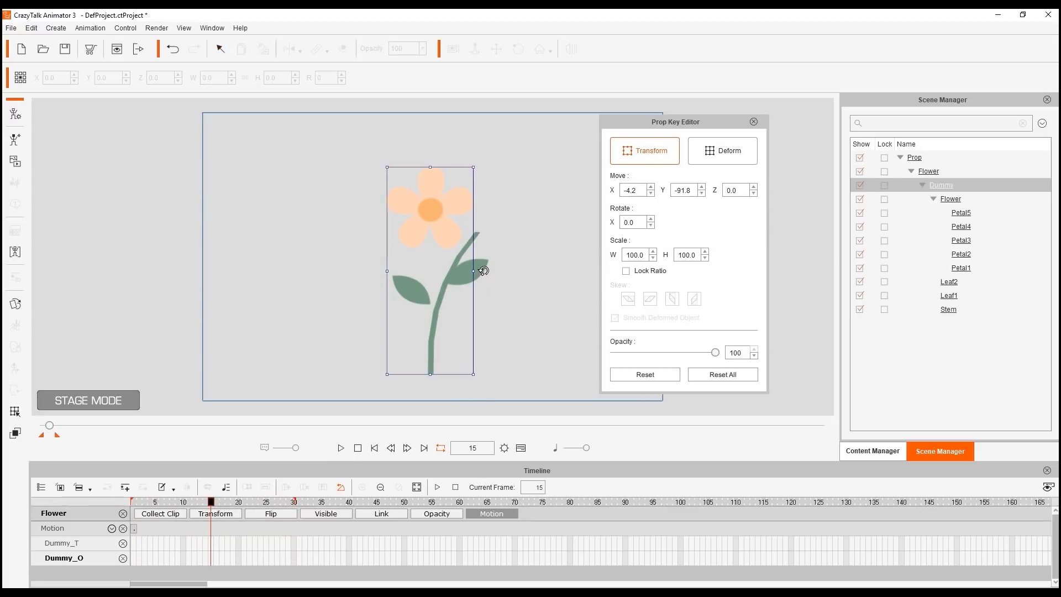
{"action": "left_click", "coordinate": [470, 274]}
{"action": "left_click_drag", "start_coordinate": [497, 266], "coordinate": [500, 278]}
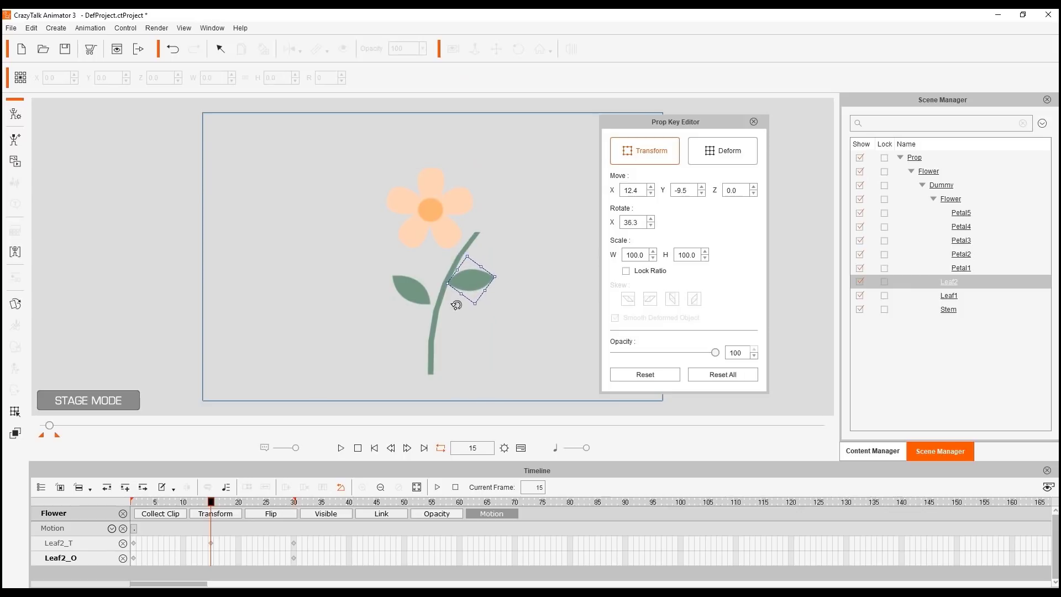
{"action": "left_click", "coordinate": [341, 449]}
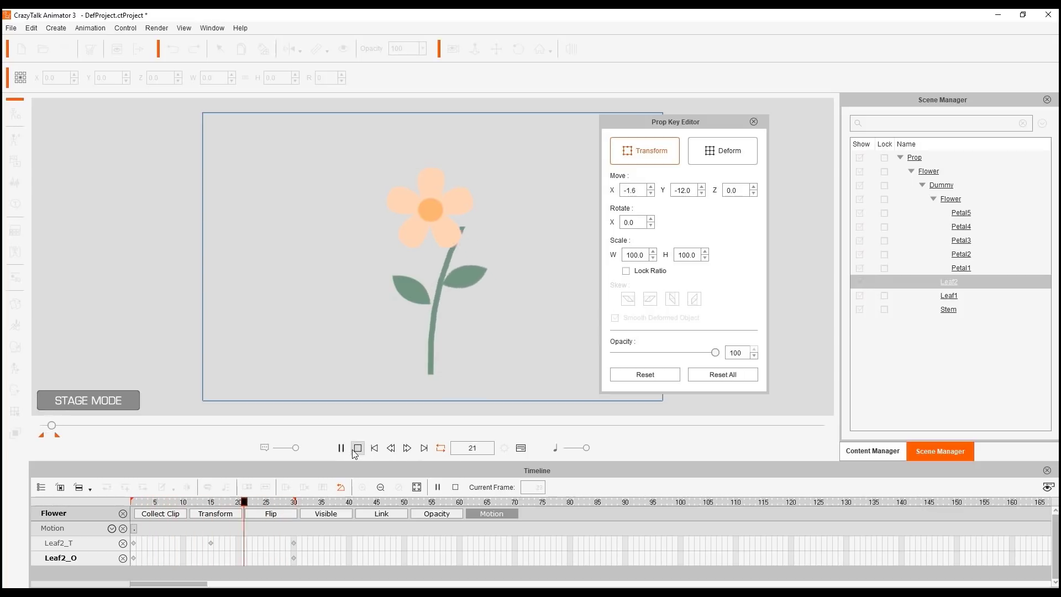
{"action": "left_click", "coordinate": [358, 448]}
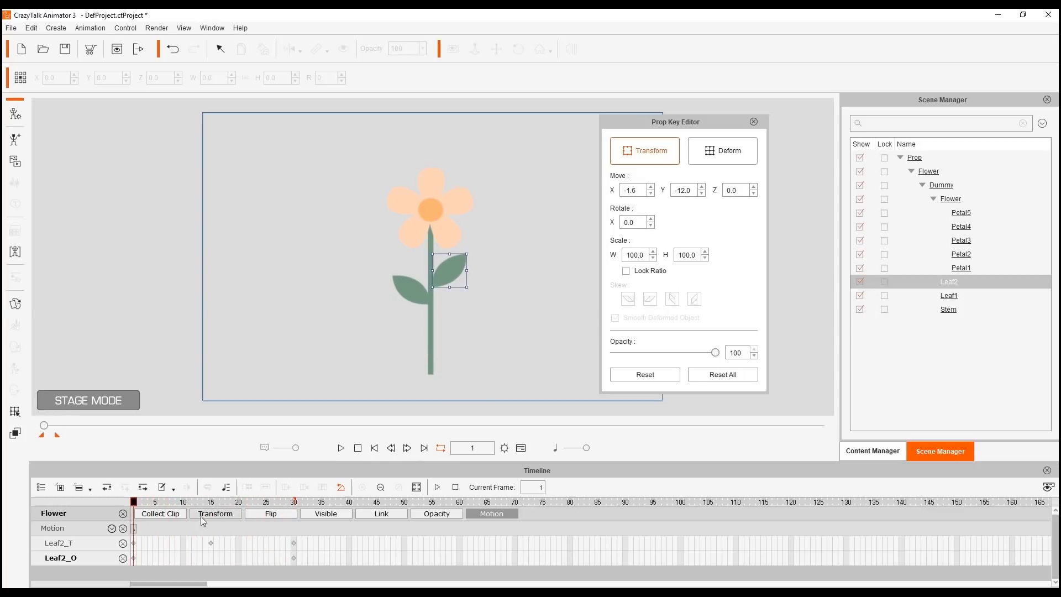
Step: Key Leaf1's default pose at frames 1 and 30 by resetting all of its values
{"action": "left_click", "coordinate": [407, 294]}
{"action": "left_click", "coordinate": [705, 378]}
{"action": "left_click_drag", "start_coordinate": [135, 506], "coordinate": [294, 504]}
{"action": "left_click", "coordinate": [727, 376]}
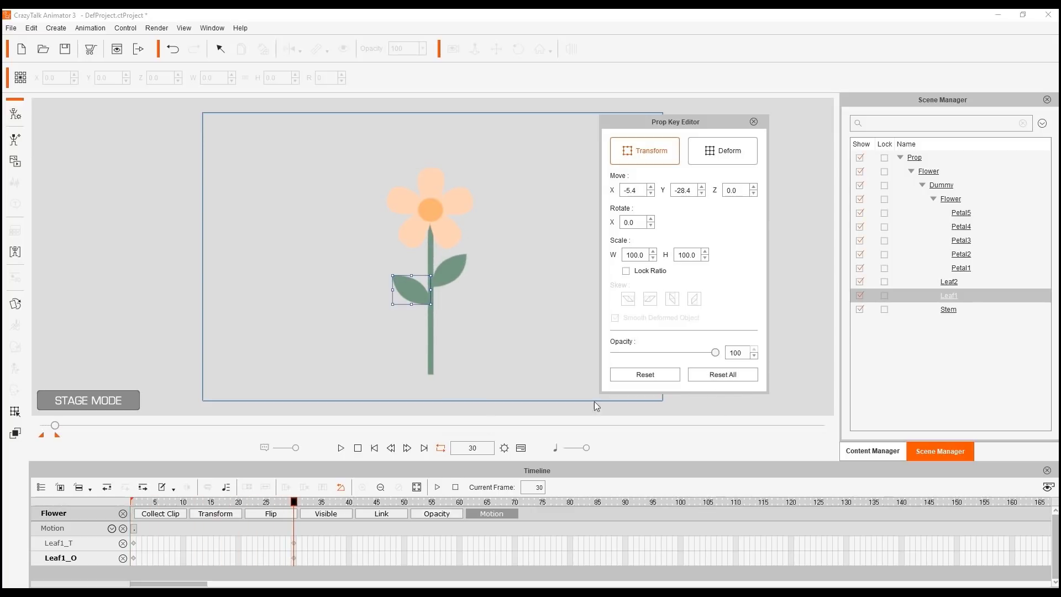
Step: At frame 15, move Leaf1 onto the bent stem at about X 2.6, Y -29.4, rotate it to about 338.3 degrees and scrub to check
{"action": "left_click", "coordinate": [211, 503]}
{"action": "mouse_move", "coordinate": [410, 290]}
{"action": "left_mouse_down"}
{"action": "mouse_move", "coordinate": [433, 268]}
{"action": "mouse_move", "coordinate": [421, 274]}
{"action": "left_mouse_up"}
{"action": "left_click_drag", "start_coordinate": [139, 502], "coordinate": [212, 501]}
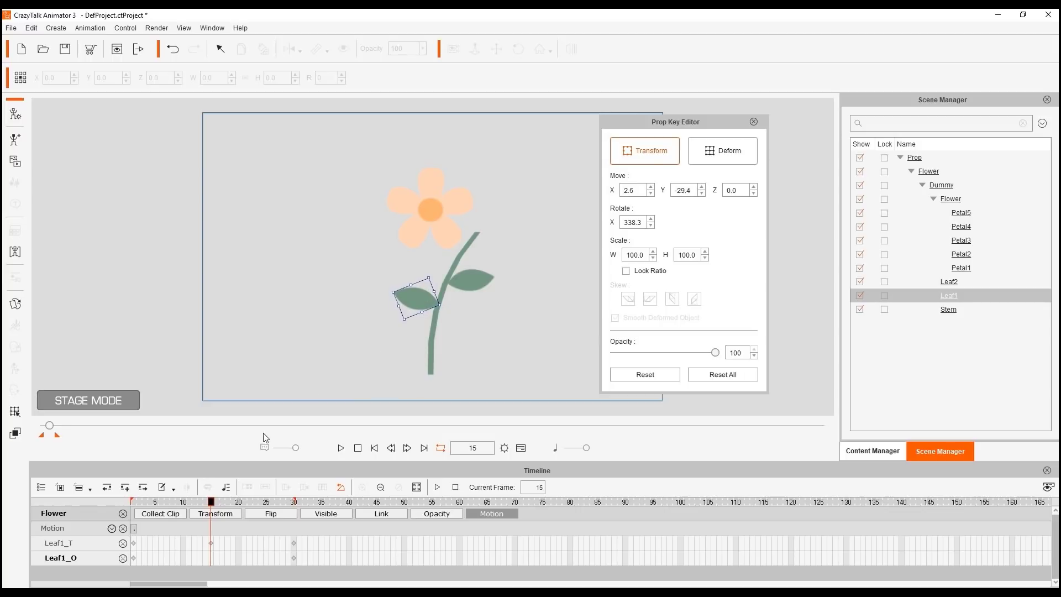
Step: Apply the Smooth transition curve to the Leaf1_T keys at frames 15 and 30
{"action": "right_click", "coordinate": [211, 544]}
{"action": "left_click", "coordinate": [238, 534]}
{"action": "left_click", "coordinate": [747, 172]}
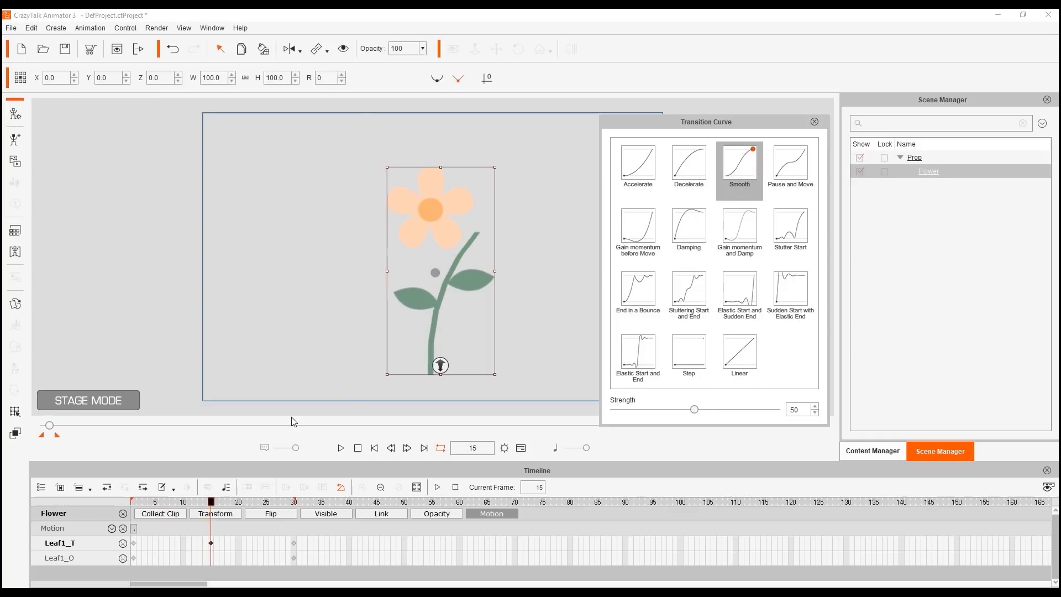
{"action": "left_click", "coordinate": [294, 544]}
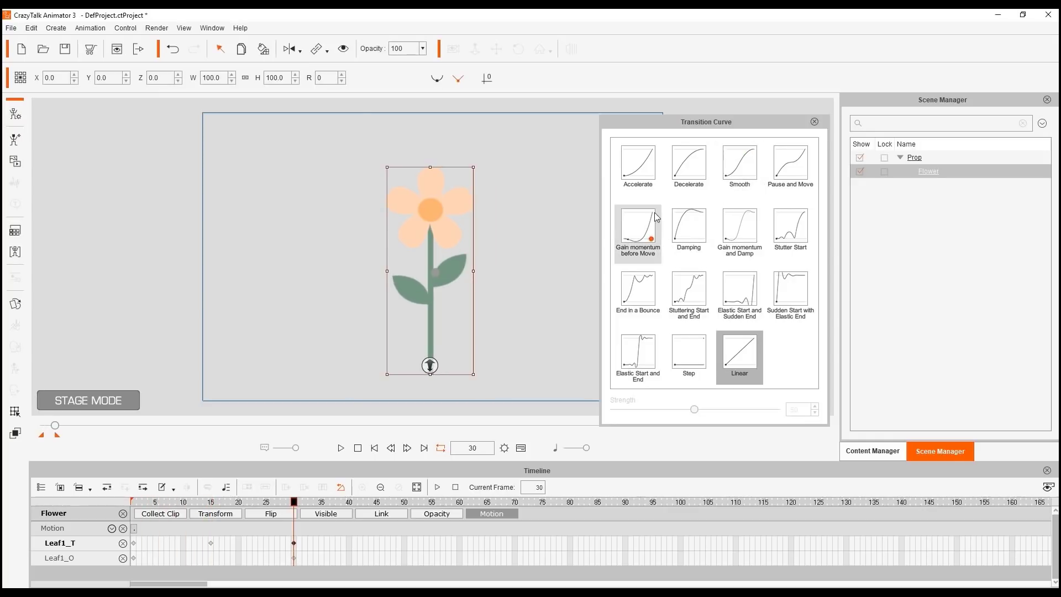
{"action": "left_click", "coordinate": [747, 168]}
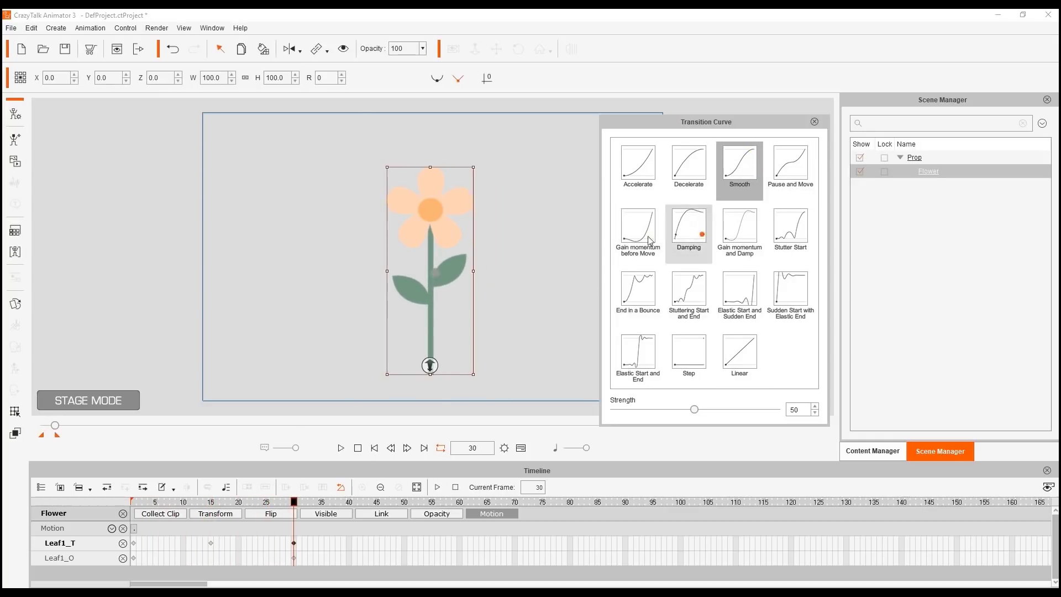
Step: Play back the swaying stem and leaves, then close the transition curve settings
{"action": "left_click", "coordinate": [347, 452]}
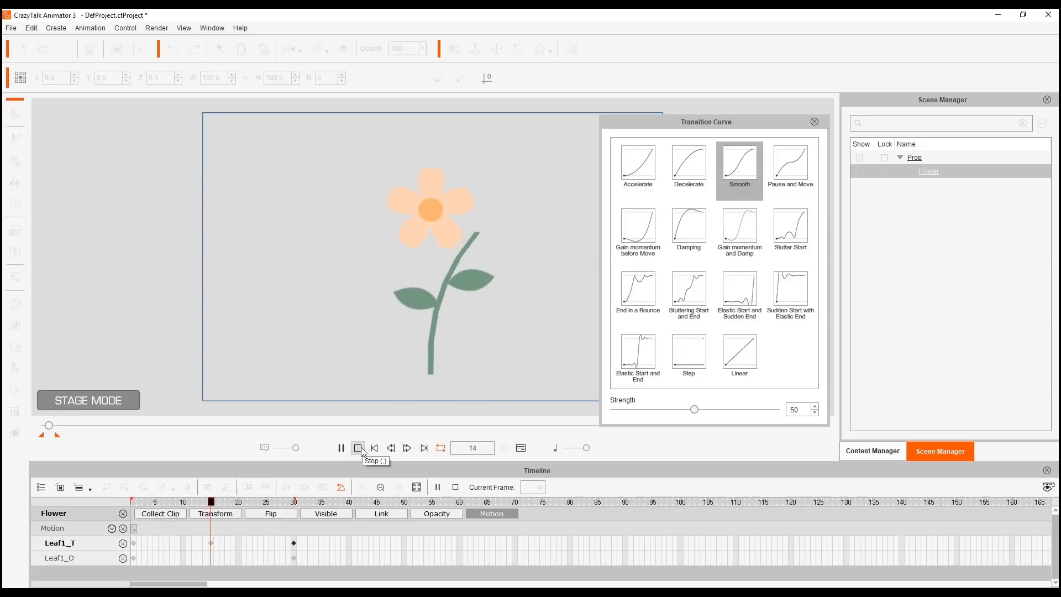
{"action": "left_click", "coordinate": [358, 448]}
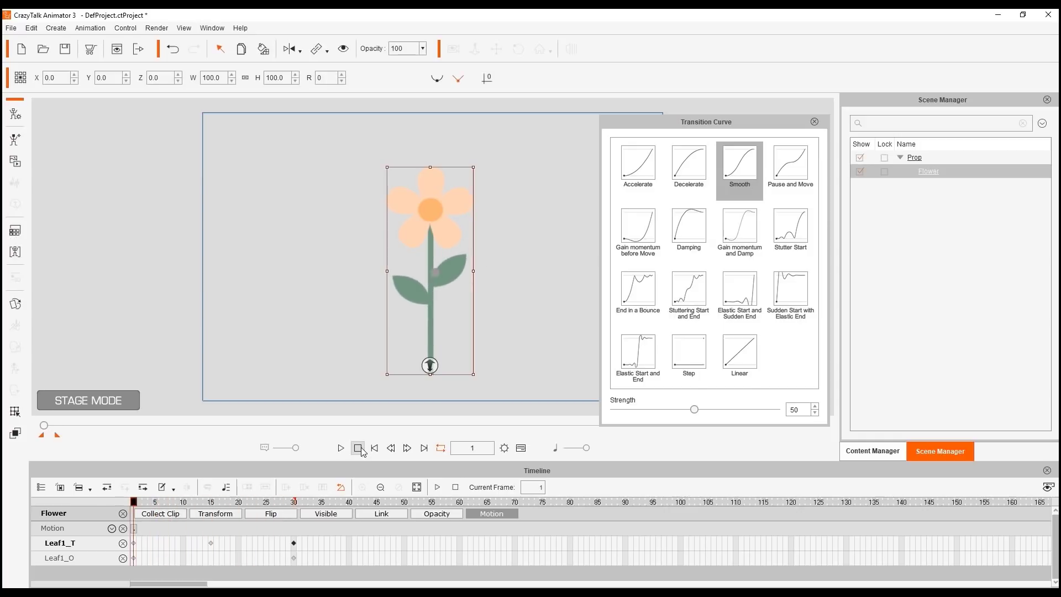
{"action": "left_click", "coordinate": [448, 198]}
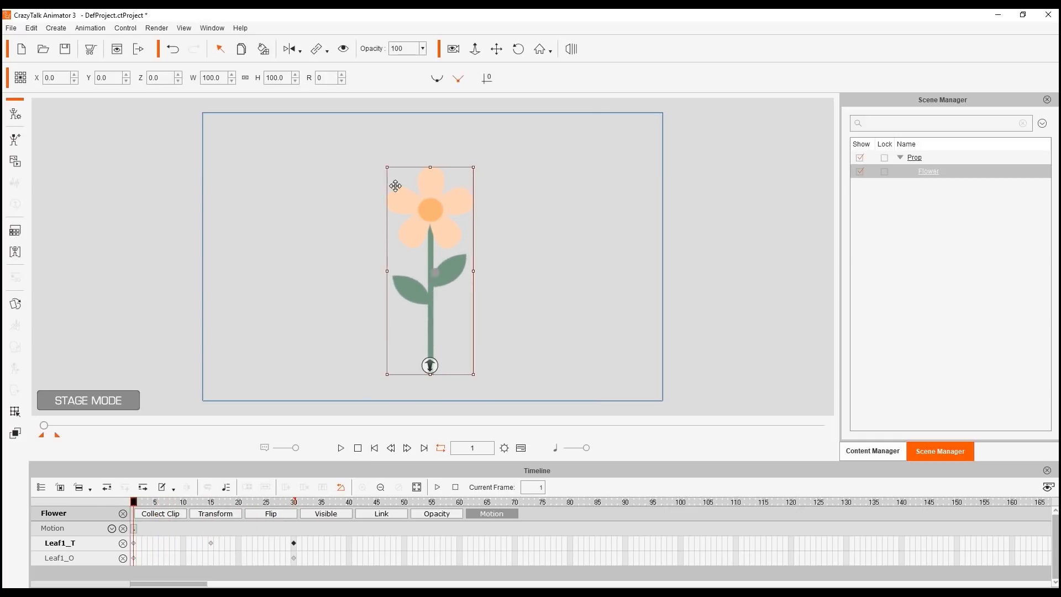
Step: Key the flower head's default pose at frames 1 and 30 by resetting all of its values in the Prop Key Editor
{"action": "left_click", "coordinate": [15, 415]}
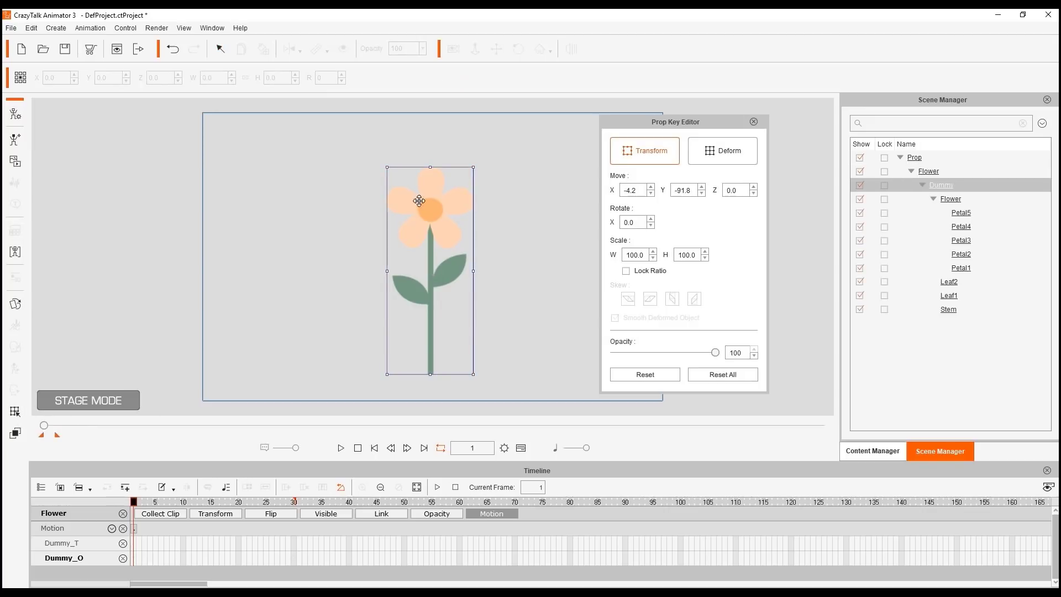
{"action": "left_click", "coordinate": [431, 210]}
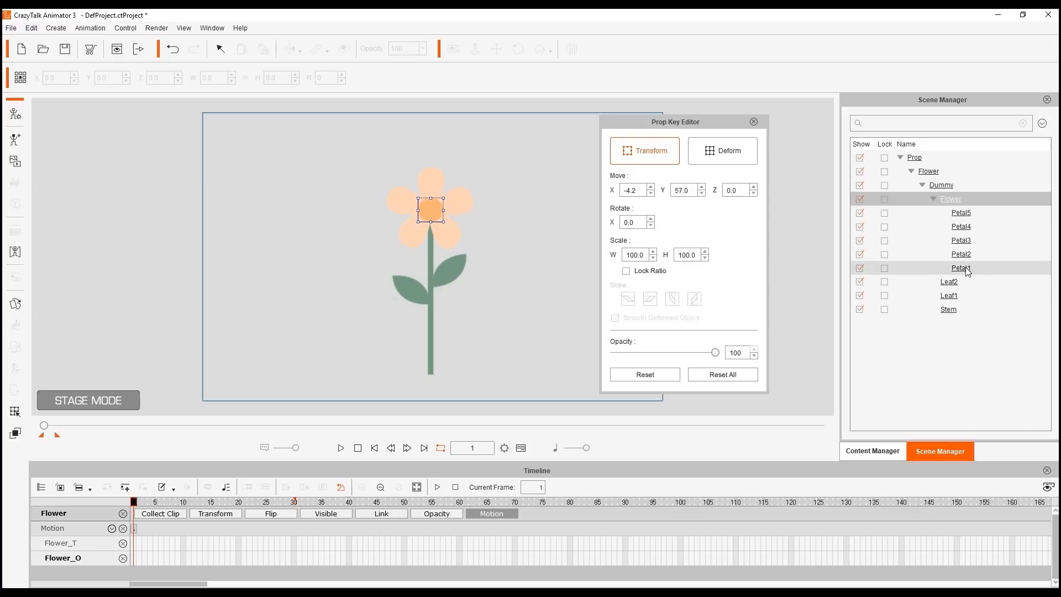
{"action": "left_click", "coordinate": [739, 374]}
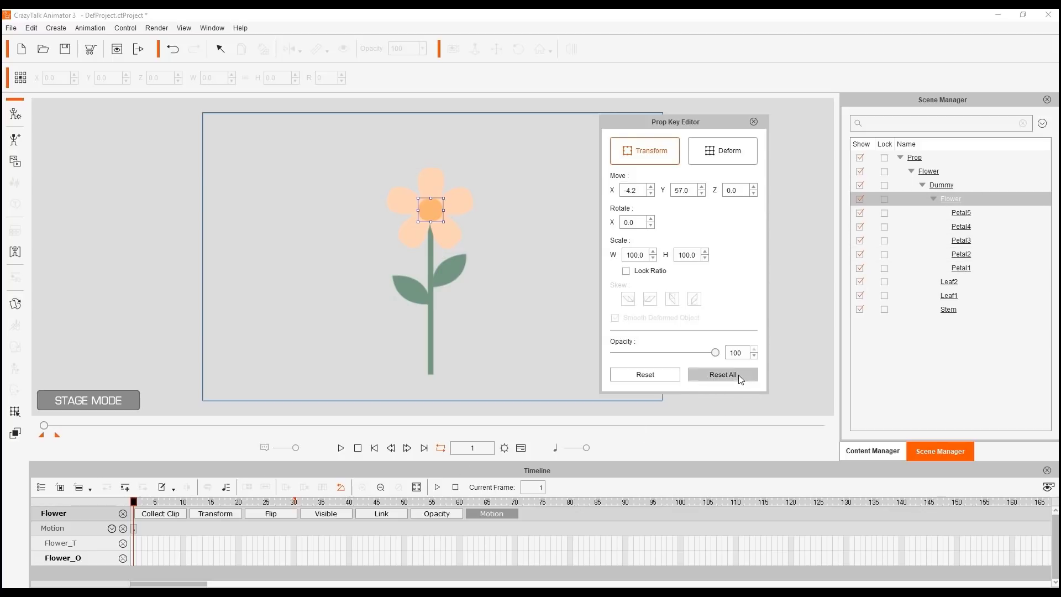
{"action": "left_click", "coordinate": [294, 503]}
{"action": "left_click", "coordinate": [724, 376]}
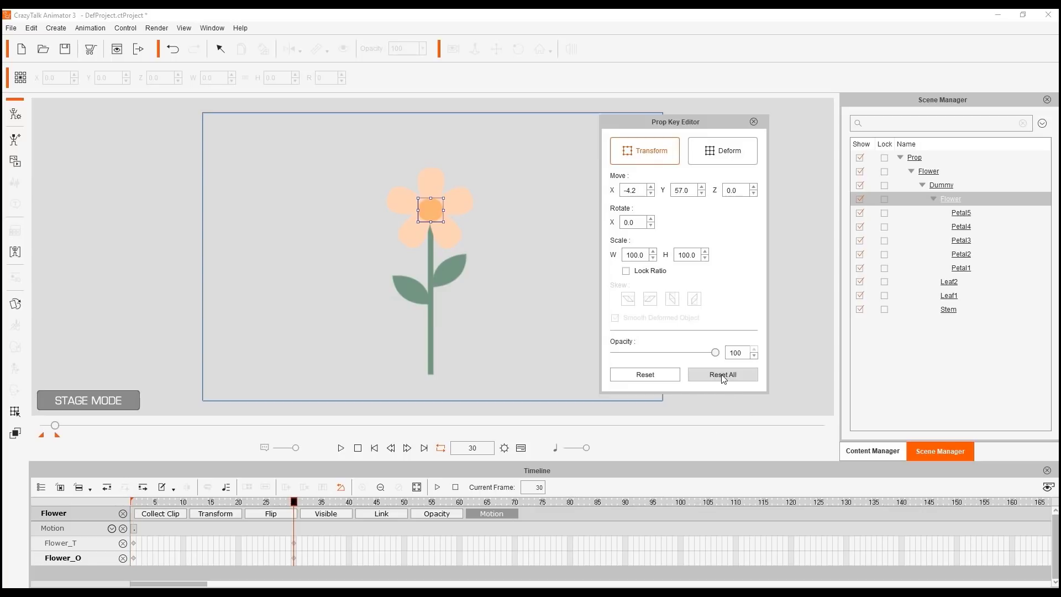
Step: At frame 15, move the flower head onto the bent stem's tip at about X 39.9, Y 40.4, rotate it clockwise and preview the motion
{"action": "left_click", "coordinate": [212, 503]}
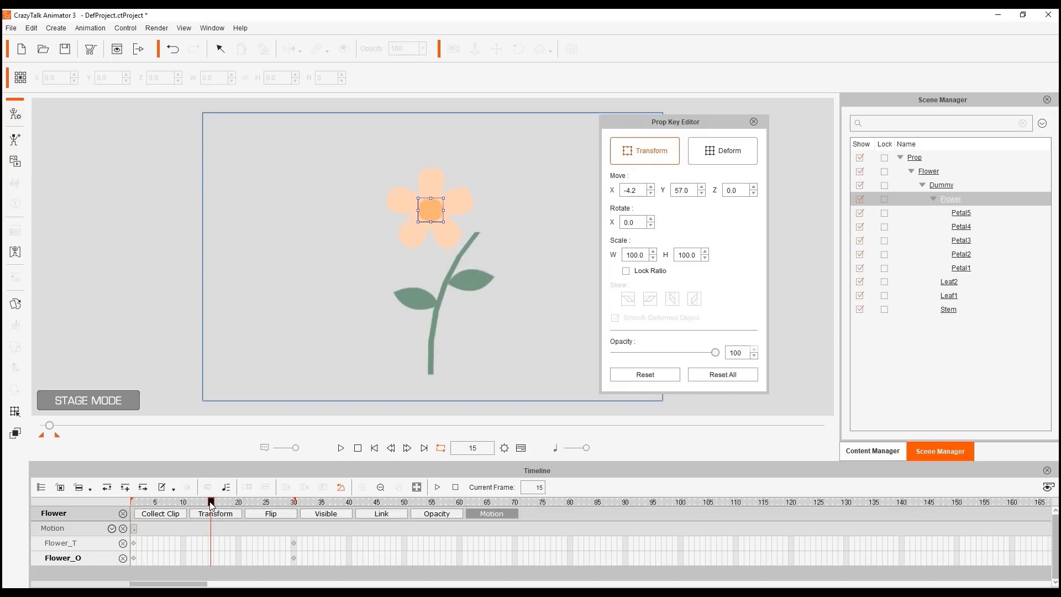
{"action": "left_click_drag", "start_coordinate": [432, 206], "coordinate": [480, 222]}
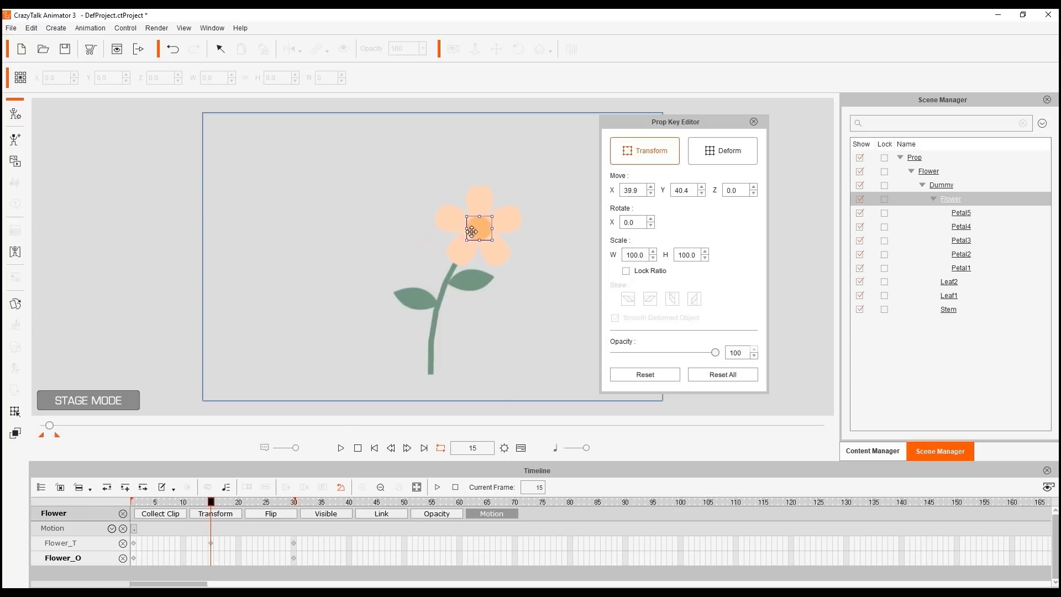
{"action": "left_click_drag", "start_coordinate": [507, 211], "coordinate": [512, 221]}
{"action": "left_click", "coordinate": [341, 448]}
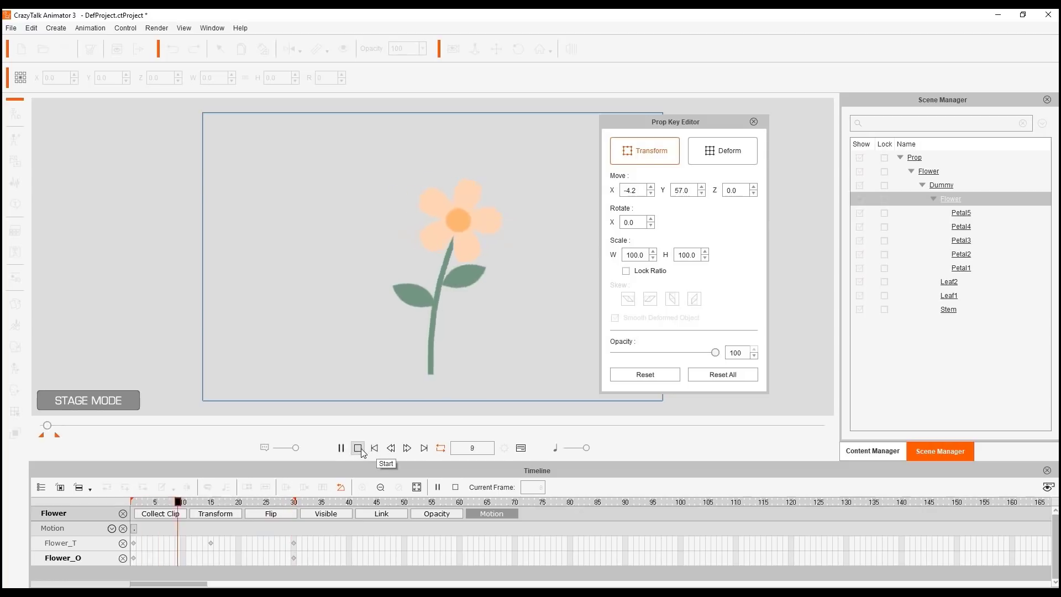
{"action": "left_click", "coordinate": [358, 448]}
Step: Apply the Smooth transition curve to the Flower_T keys at frames 15 and 30 and preview the result
{"action": "left_click", "coordinate": [212, 544]}
{"action": "right_click", "coordinate": [213, 544]}
{"action": "left_click", "coordinate": [242, 540]}
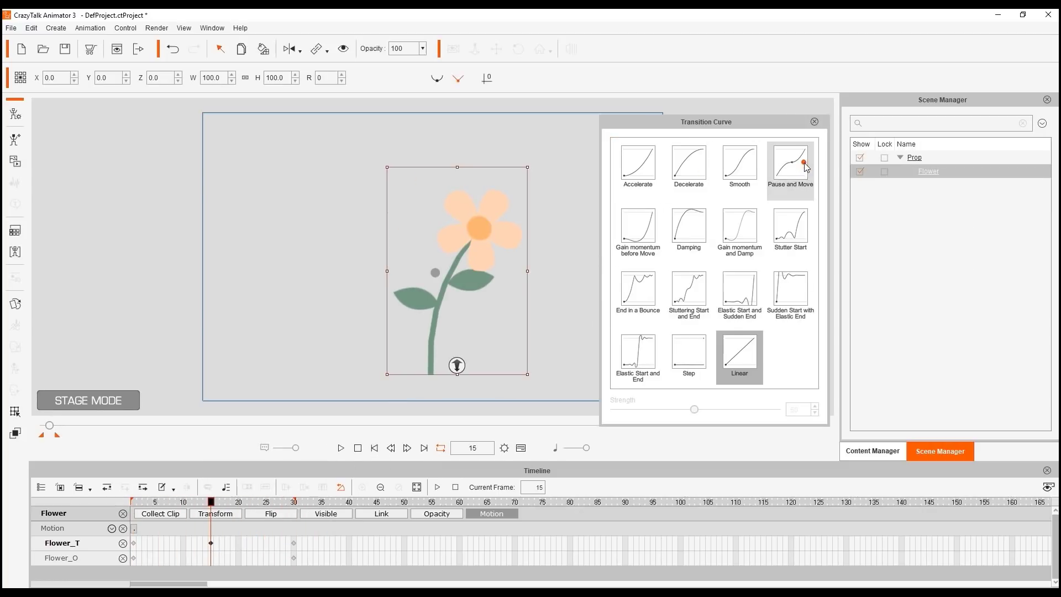
{"action": "left_click", "coordinate": [735, 172]}
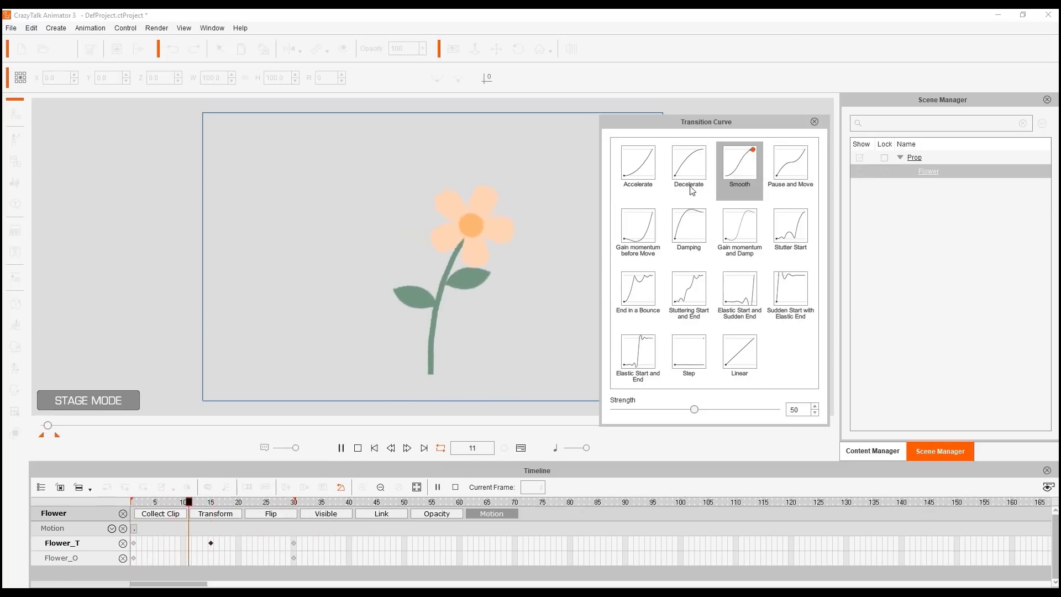
{"action": "left_click", "coordinate": [294, 543]}
{"action": "left_click", "coordinate": [741, 170]}
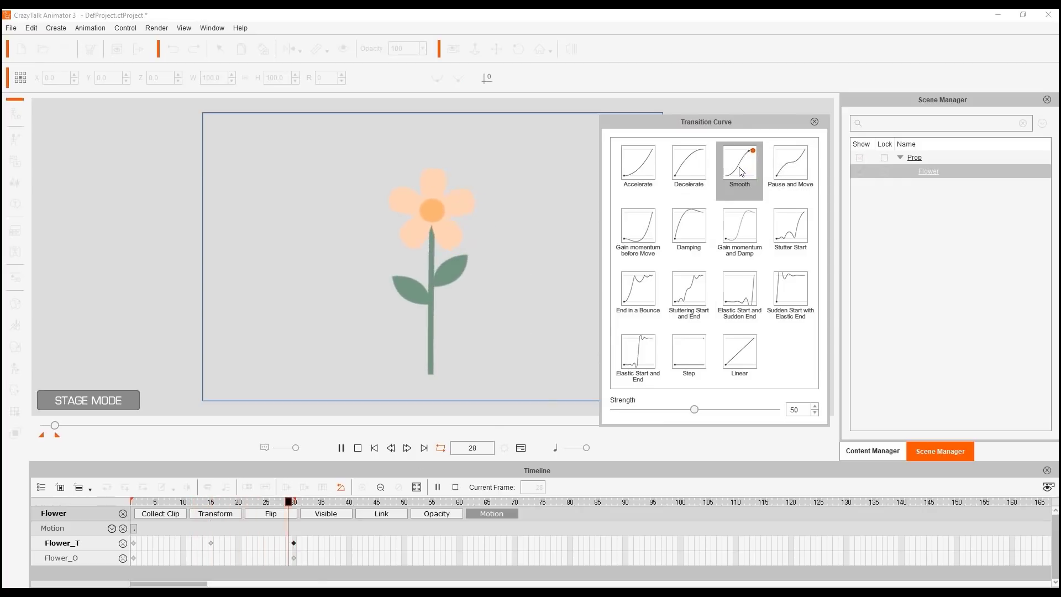
{"action": "left_click", "coordinate": [341, 448]}
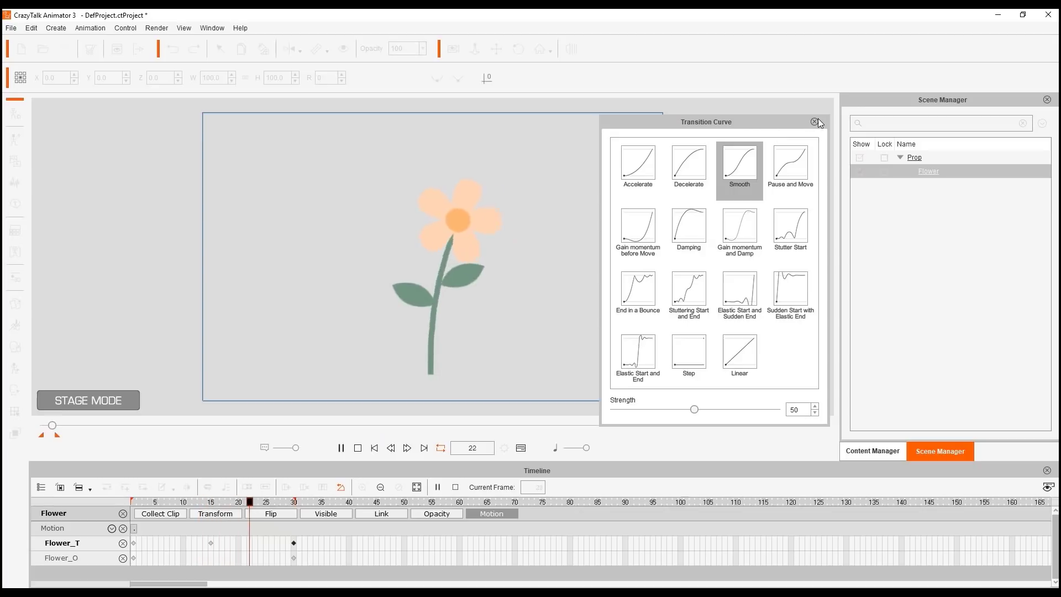
{"action": "left_click", "coordinate": [358, 448]}
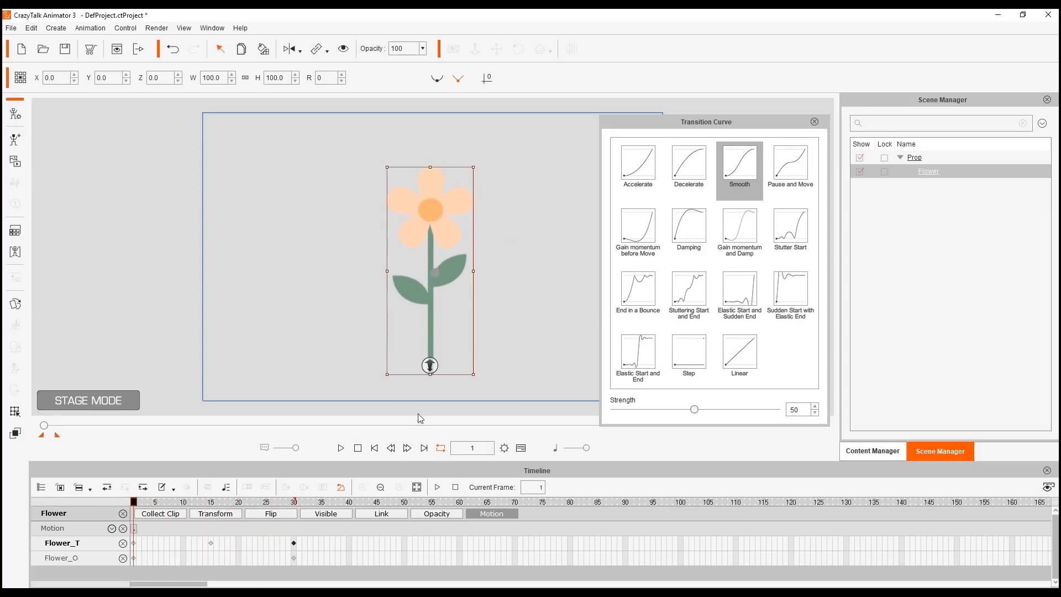
{"action": "left_click", "coordinate": [815, 121]}
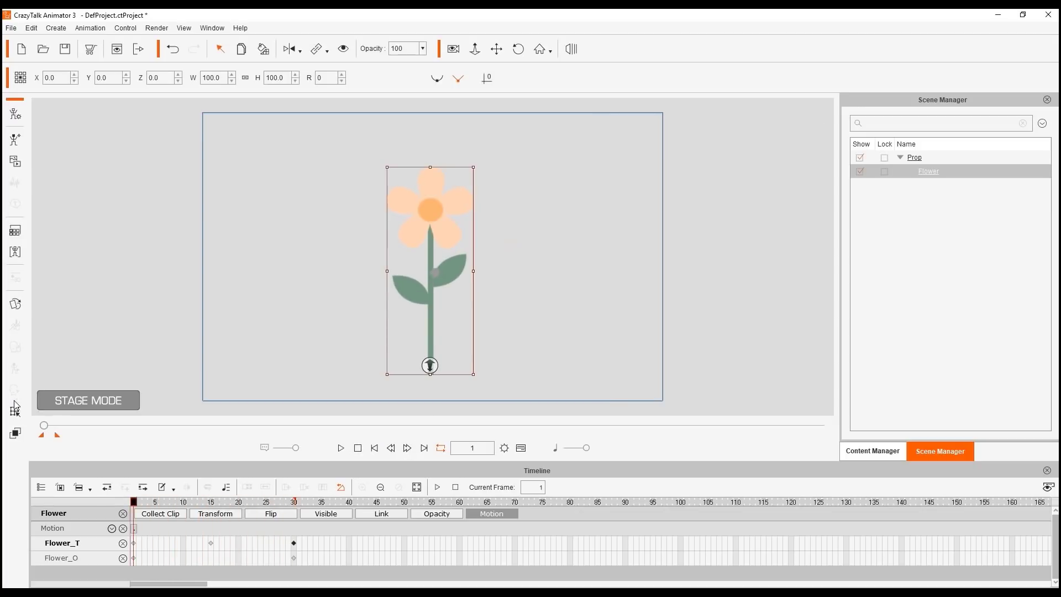
Step: At frame 15, nudge Leaf2 slightly down and left against the bent stem in the Prop Key Editor, and preview the animation
{"action": "left_click", "coordinate": [14, 404]}
{"action": "left_click", "coordinate": [444, 275]}
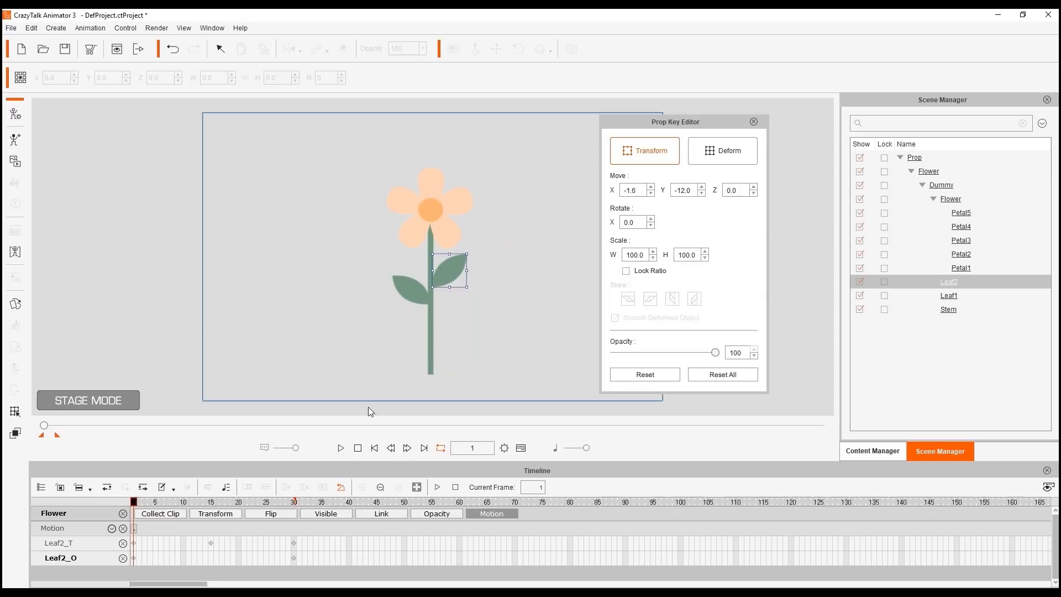
{"action": "left_click", "coordinate": [206, 503]}
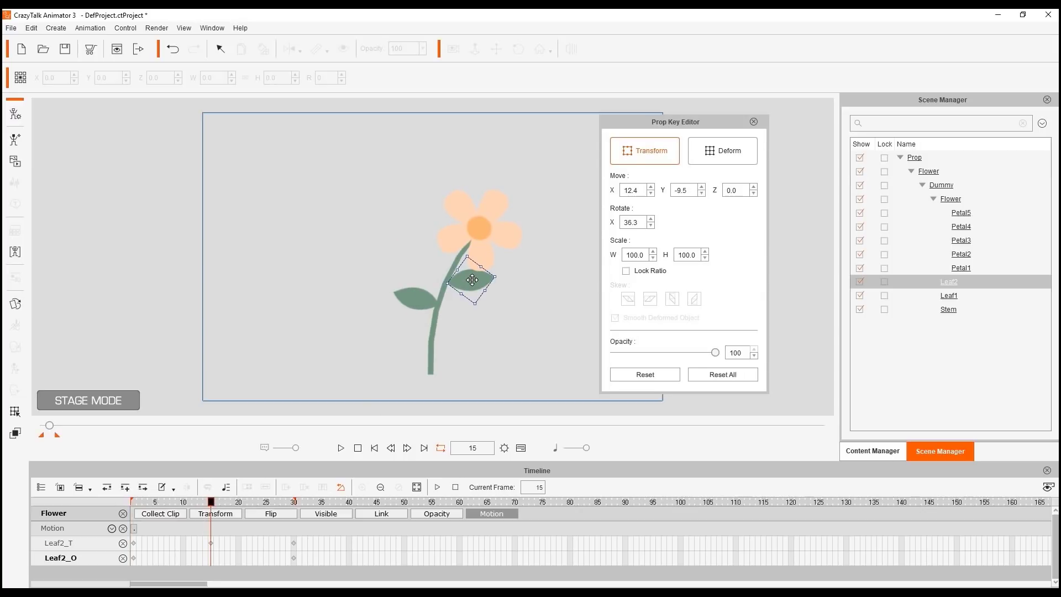
{"action": "key", "text": "space"}
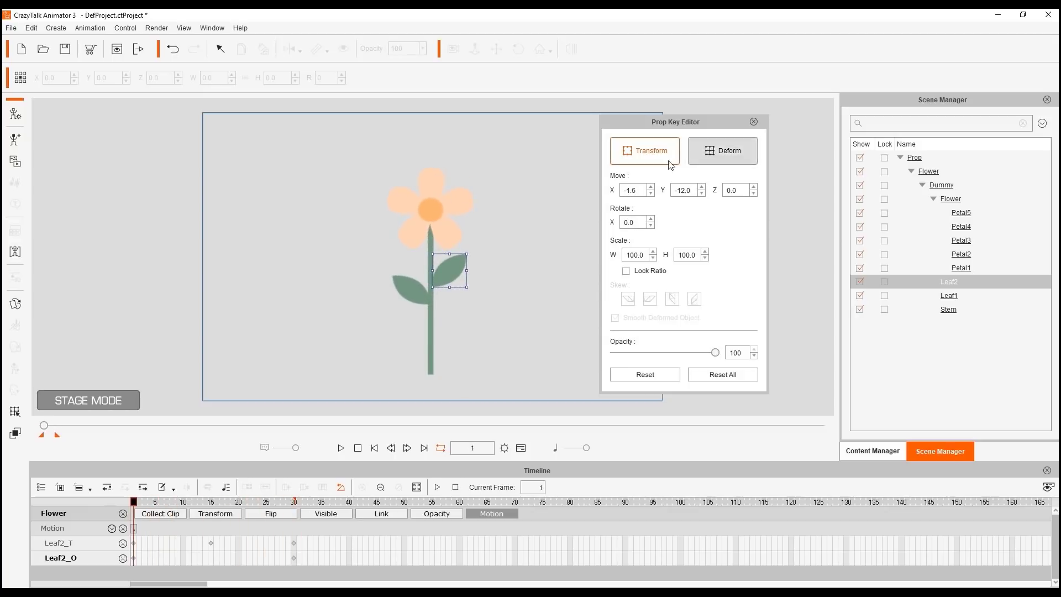
{"action": "left_click", "coordinate": [754, 122]}
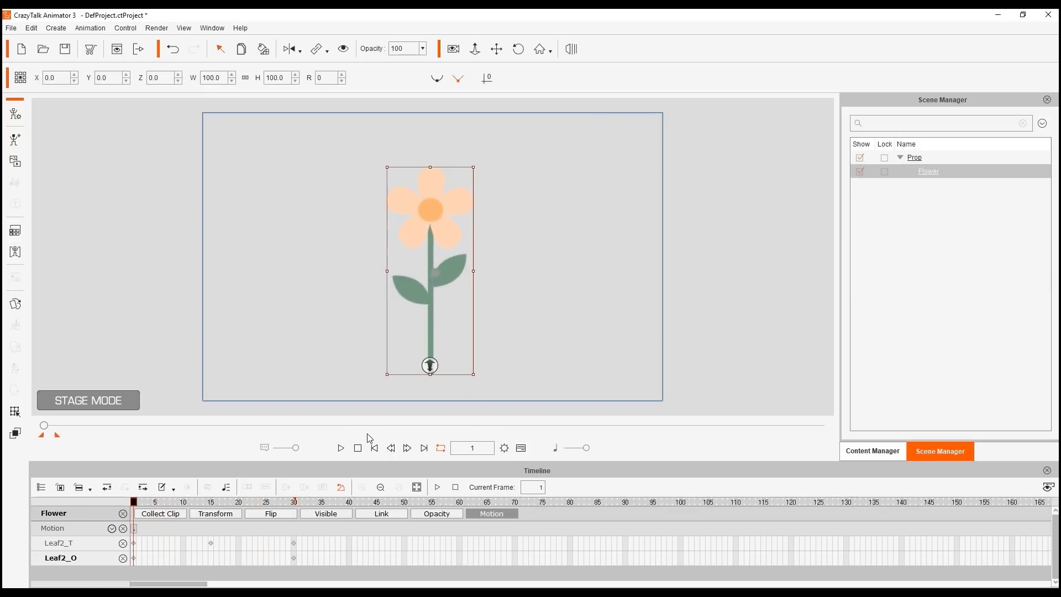
{"action": "left_click", "coordinate": [347, 452]}
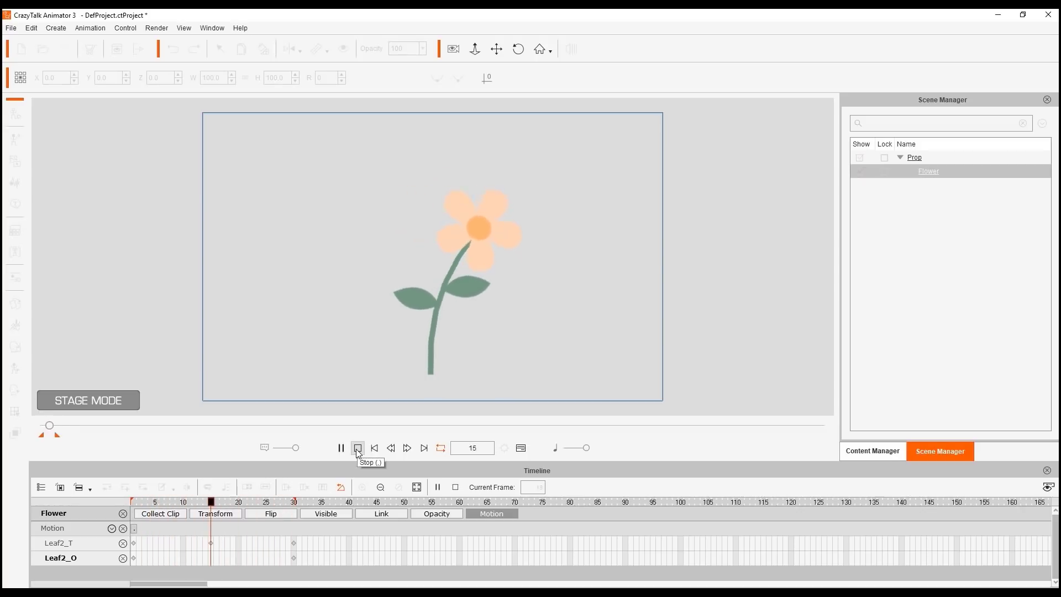
{"action": "left_click", "coordinate": [358, 451]}
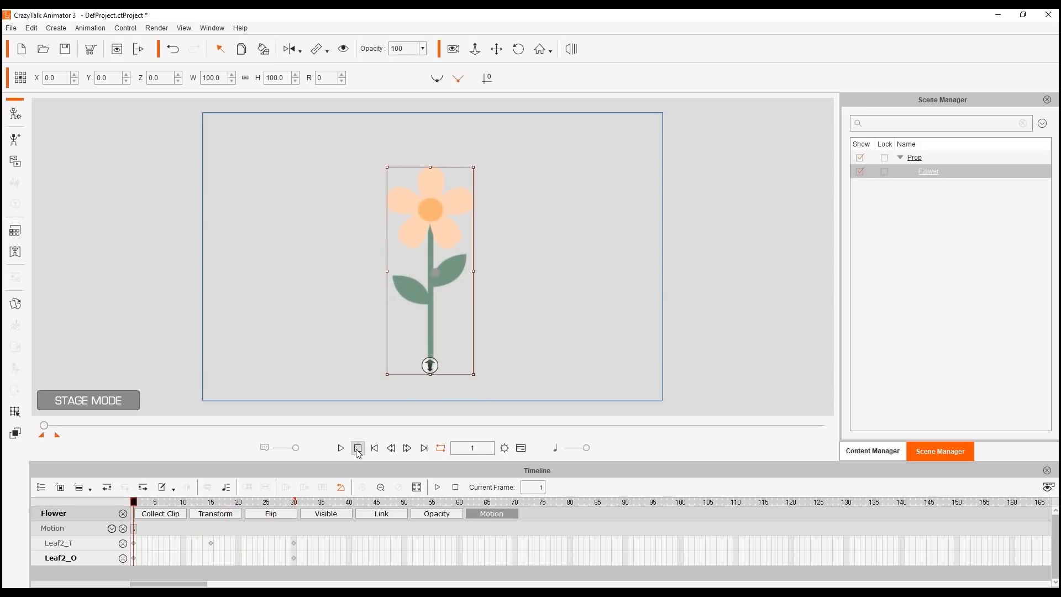
Step: Show the flower's Collect Clip track, mark frames 1 to 30 on it and move the Timeline beside the flower
{"action": "left_click", "coordinate": [161, 515]}
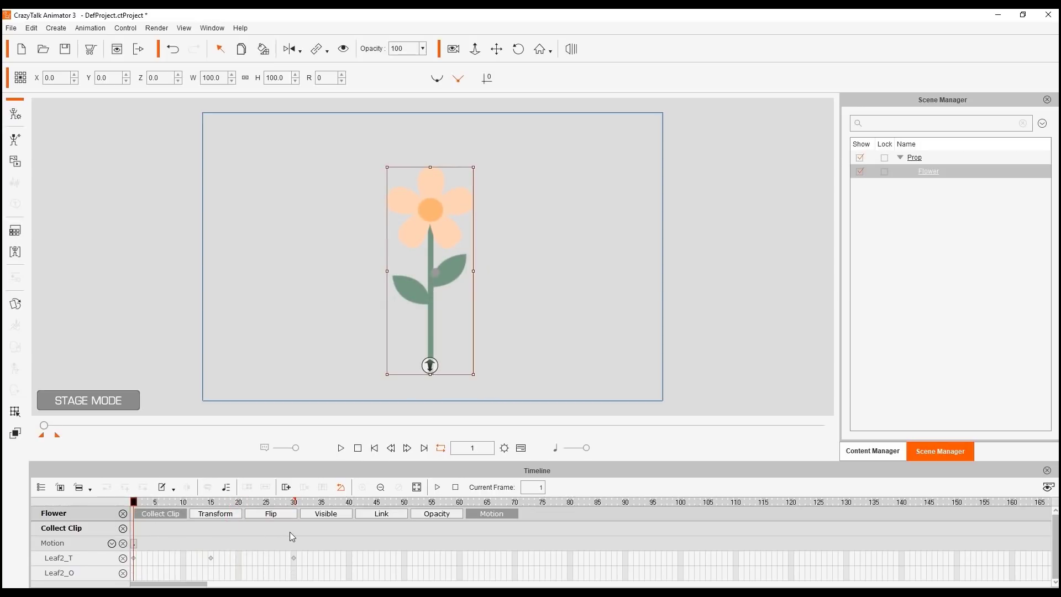
{"action": "left_click_drag", "start_coordinate": [293, 533], "coordinate": [139, 528]}
{"action": "left_click_drag", "start_coordinate": [140, 473], "coordinate": [611, 249]}
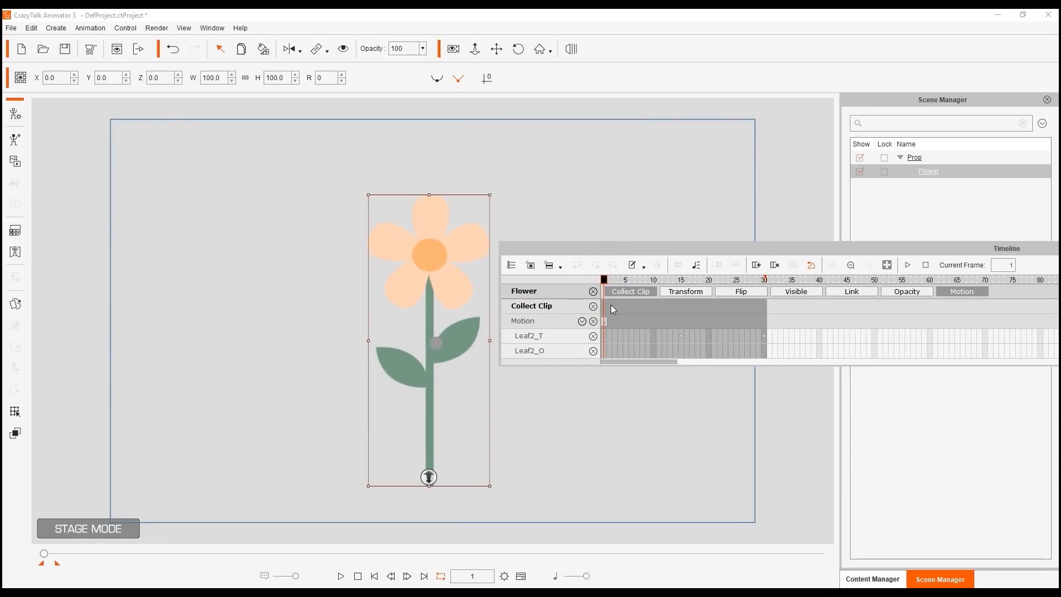
{"action": "right_click", "coordinate": [611, 304]}
{"action": "key", "text": "Escape"}
{"action": "left_click", "coordinate": [614, 280]}
{"action": "left_click", "coordinate": [603, 281]}
Step: Transfer the collected clip to the flower's Action Menu under the name Breeze
{"action": "right_click", "coordinate": [607, 309]}
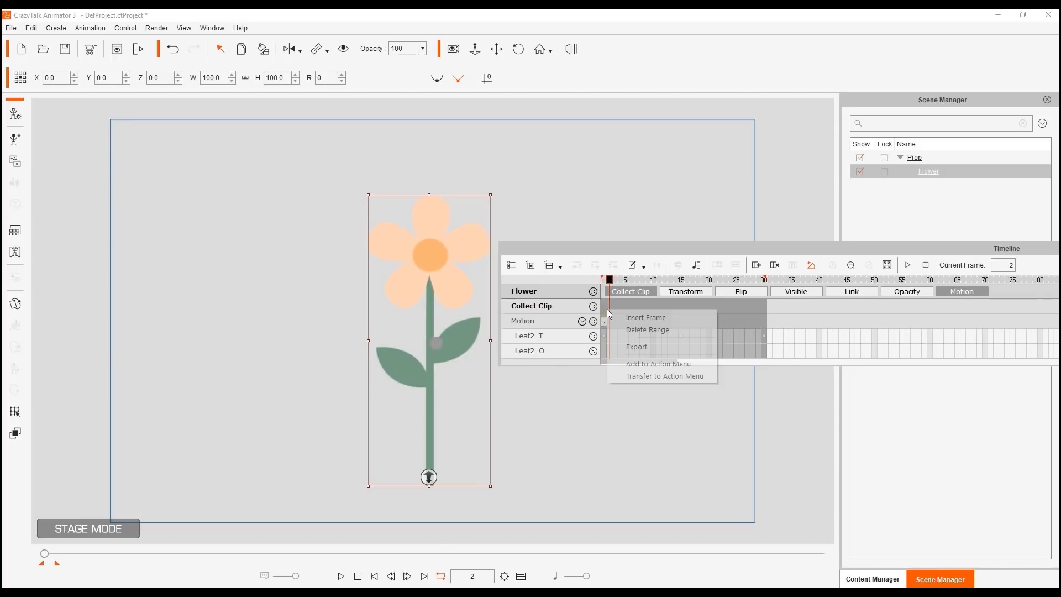
{"action": "left_click", "coordinate": [643, 372]}
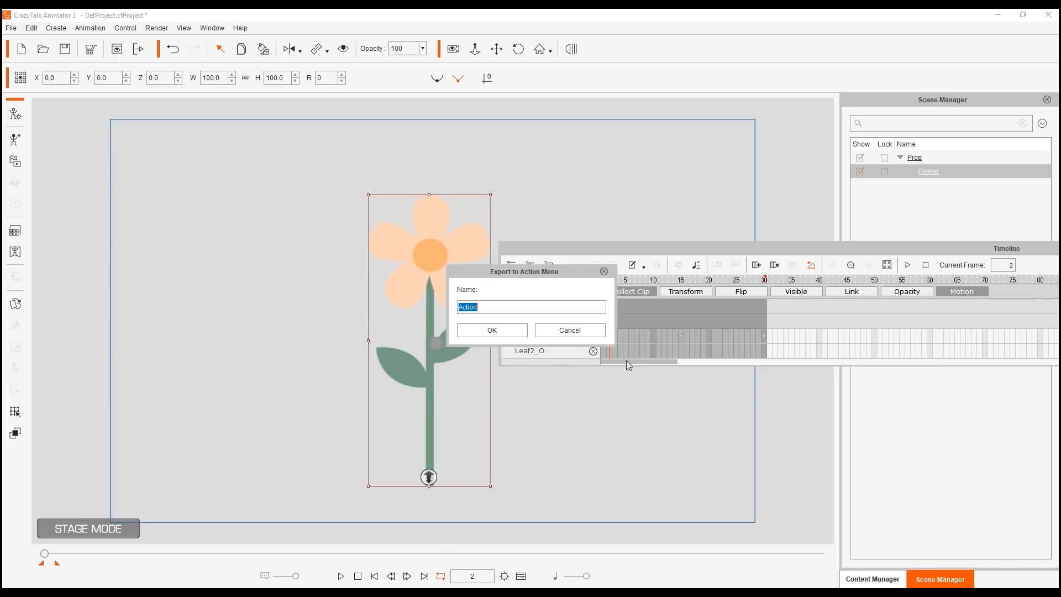
{"action": "type", "text": "Breeze"}
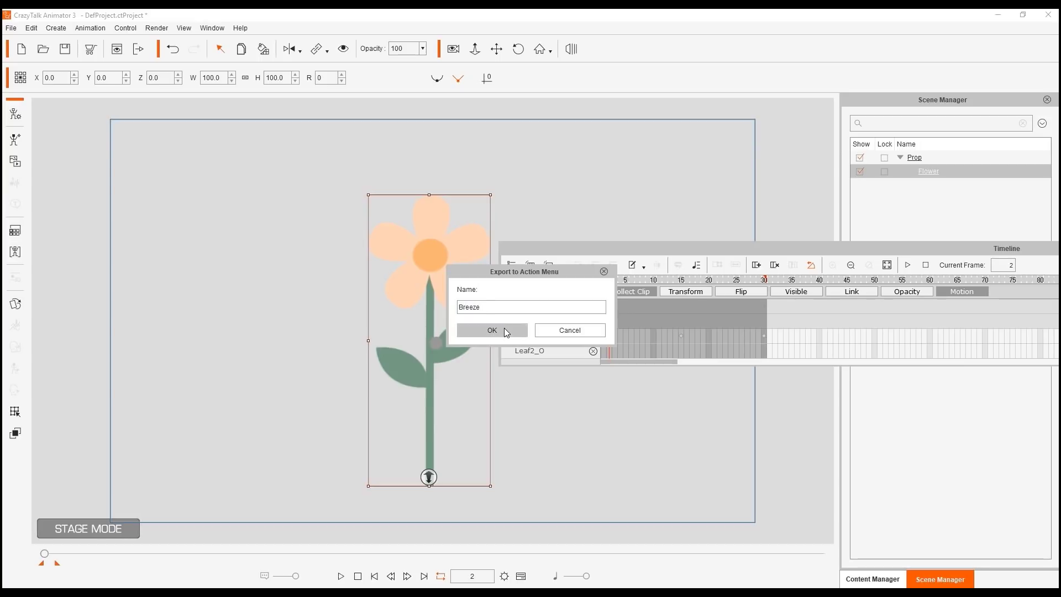
{"action": "left_click", "coordinate": [506, 331]}
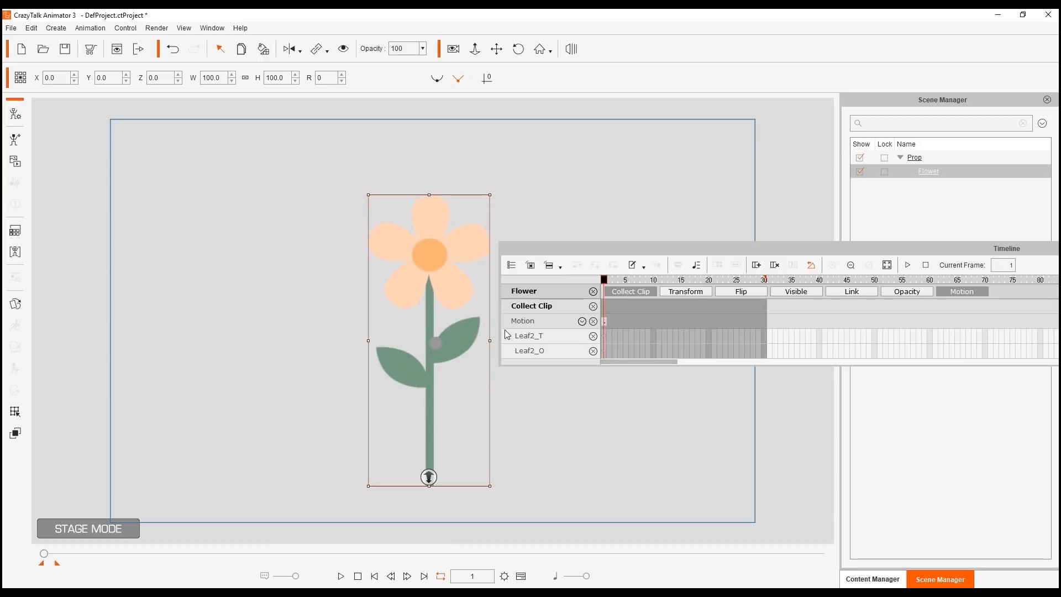
Step: Apply the Breeze action to the flower at frame 1 from its Action Menu
{"action": "left_click_drag", "start_coordinate": [619, 283], "coordinate": [583, 288]}
{"action": "right_click", "coordinate": [427, 257]}
{"action": "mouse_move", "coordinate": [531, 269]}
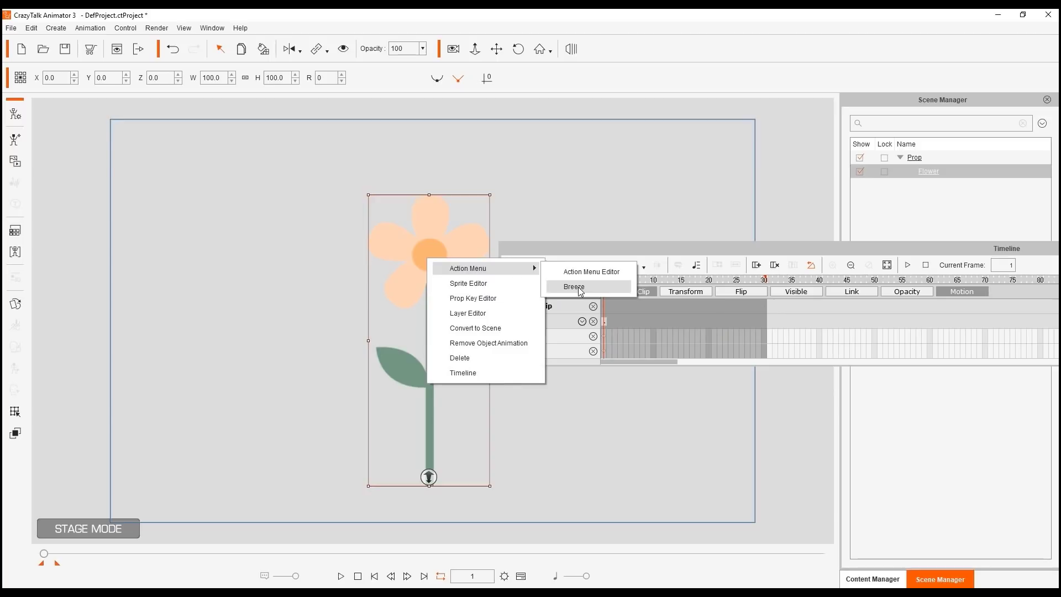
{"action": "left_click", "coordinate": [580, 287]}
Step: Speed up the Breeze motion clip by shortening it to about 10 frames, and preview it
{"action": "left_click_drag", "start_coordinate": [741, 284], "coordinate": [764, 303]}
{"action": "left_click", "coordinate": [765, 321]}
{"action": "left_click", "coordinate": [760, 319]}
{"action": "left_click_drag", "start_coordinate": [765, 321], "coordinate": [658, 321]}
{"action": "left_click", "coordinate": [908, 266]}
{"action": "left_click", "coordinate": [653, 321]}
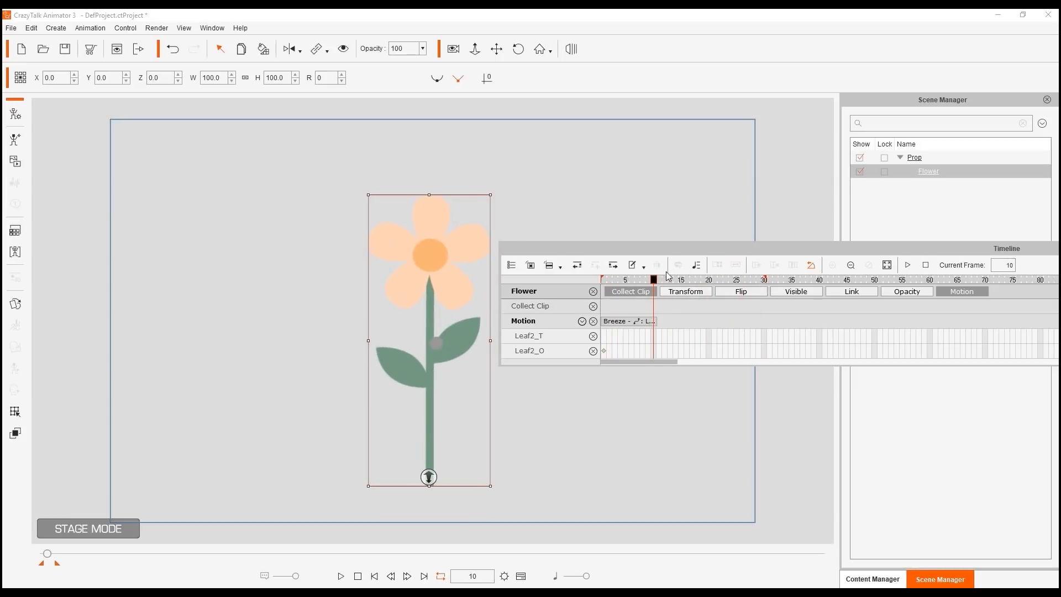
Step: Loop the Breeze clip by extending its end to about frame 28, and play it back
{"action": "left_click", "coordinate": [637, 322]}
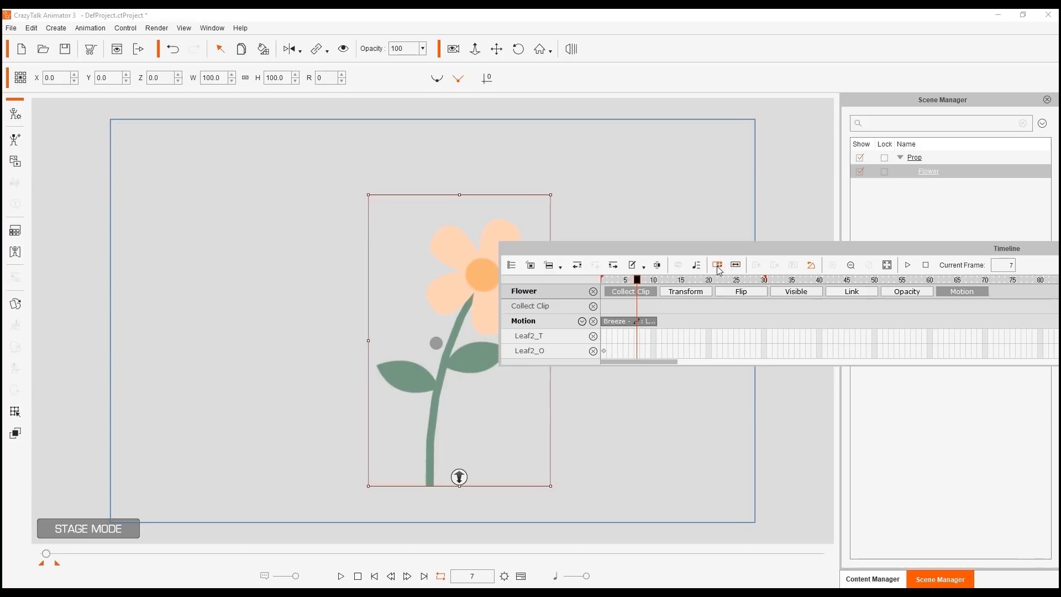
{"action": "left_click_drag", "start_coordinate": [660, 329], "coordinate": [757, 326]}
{"action": "left_click", "coordinate": [925, 267]}
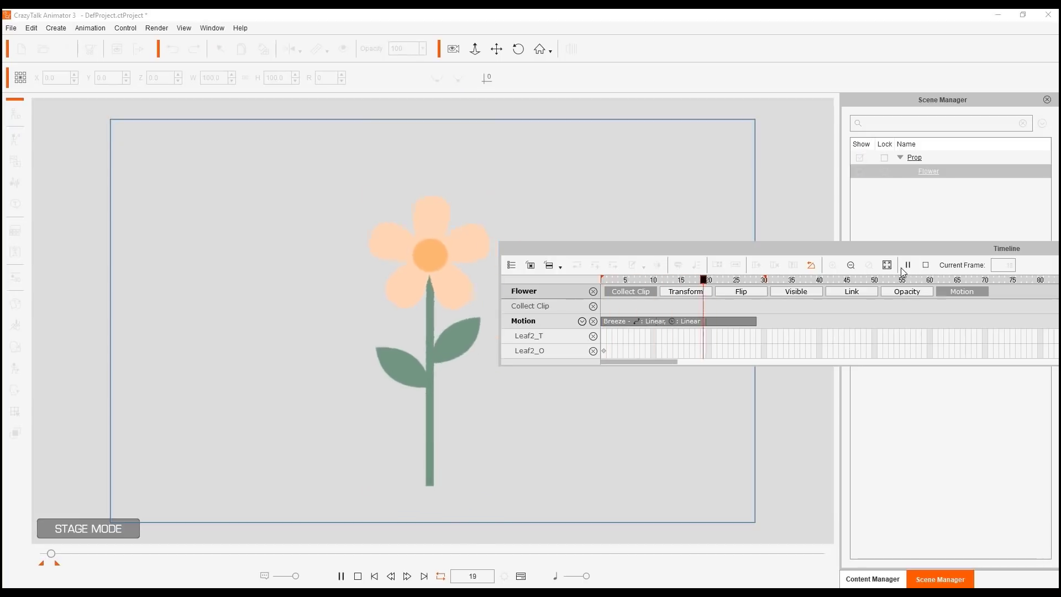
{"action": "left_click", "coordinate": [927, 266]}
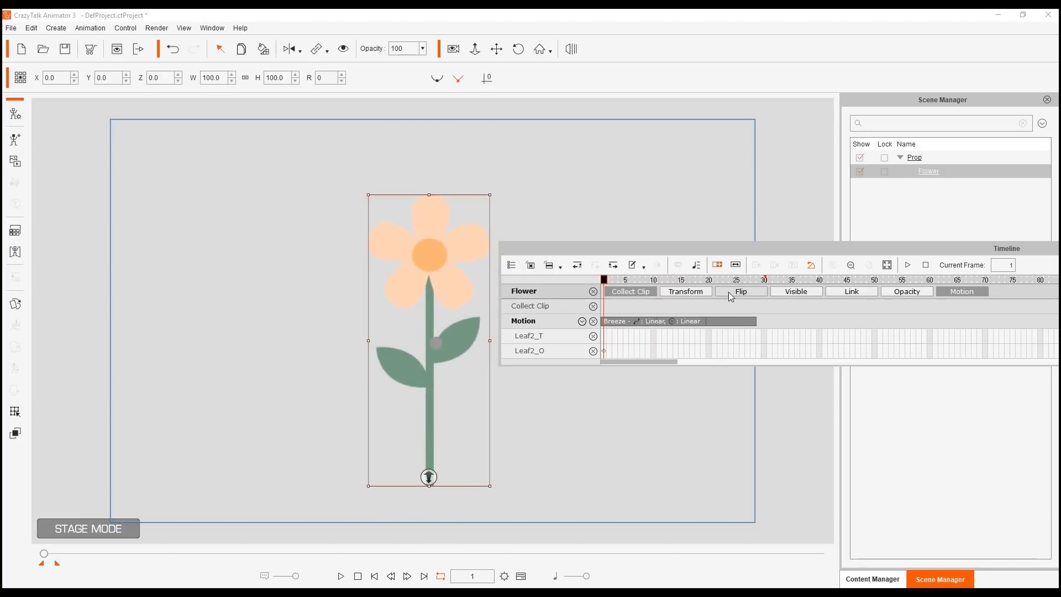
Step: Extend the looping Breeze clip to about frame 55 and the playback range to about frame 52, and preview it
{"action": "left_click", "coordinate": [760, 326]}
{"action": "left_click_drag", "start_coordinate": [758, 327], "coordinate": [907, 326]}
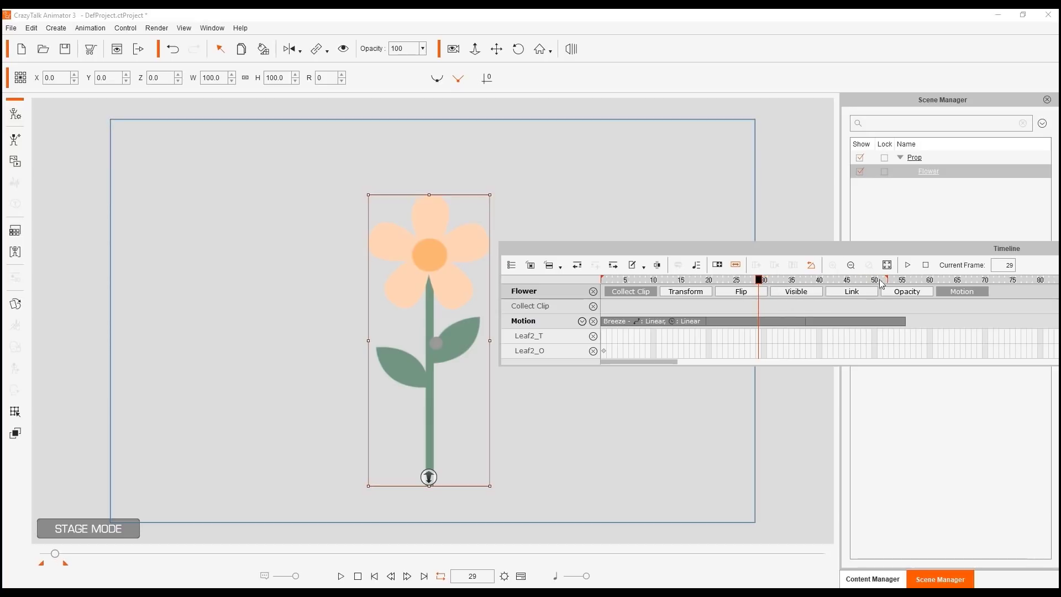
{"action": "left_click_drag", "start_coordinate": [857, 256], "coordinate": [919, 261]}
{"action": "left_click", "coordinate": [973, 271]}
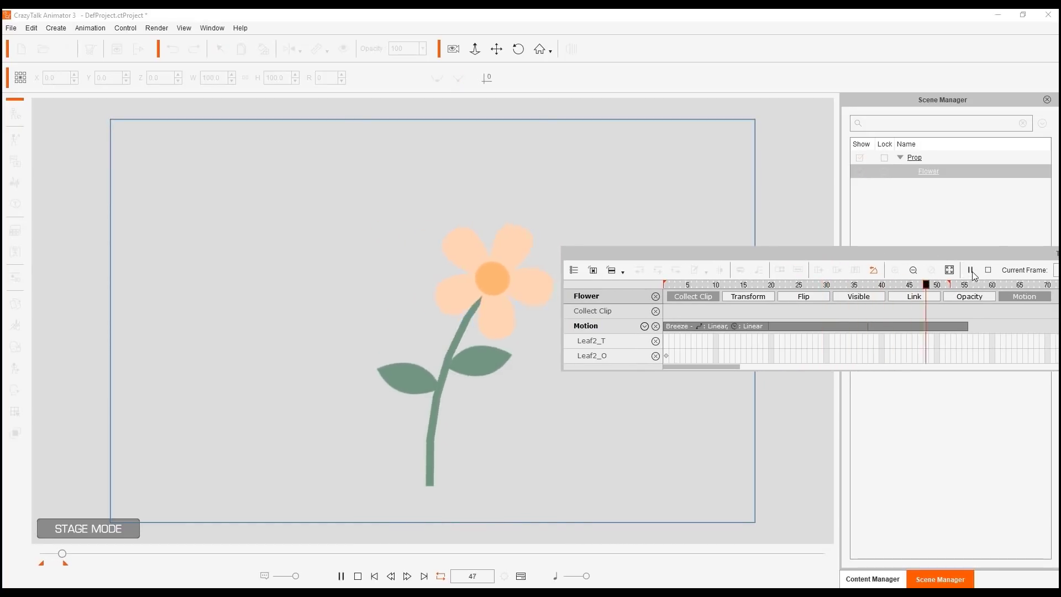